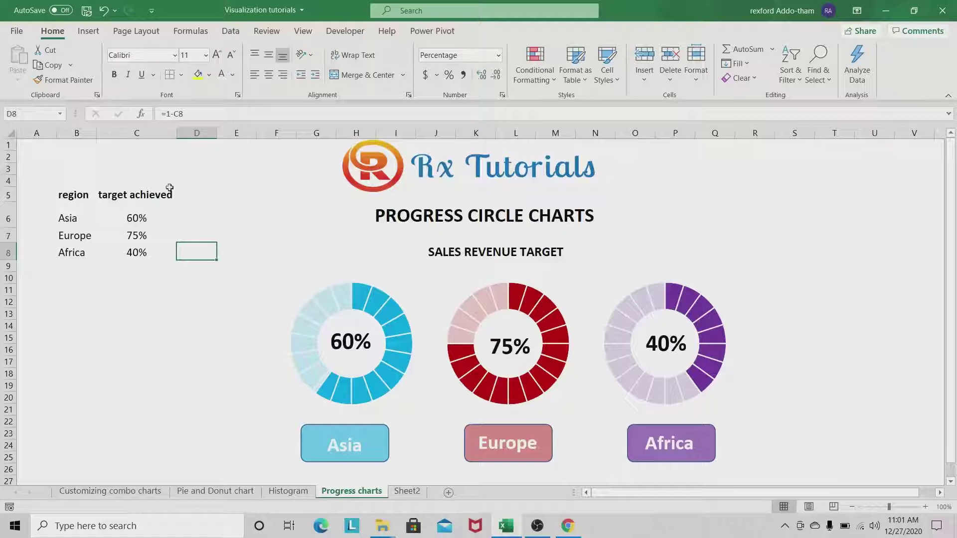
left_click(76, 197)
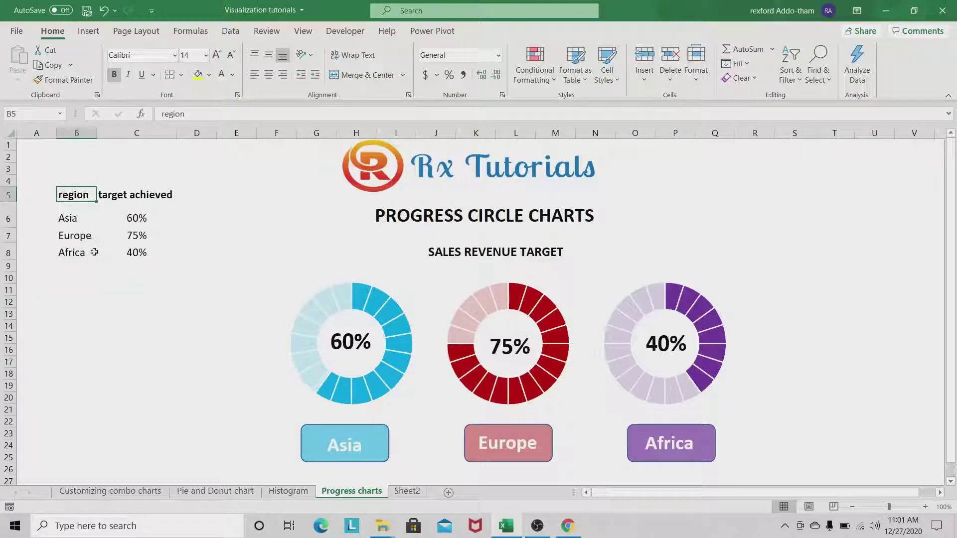
left_click(142, 222)
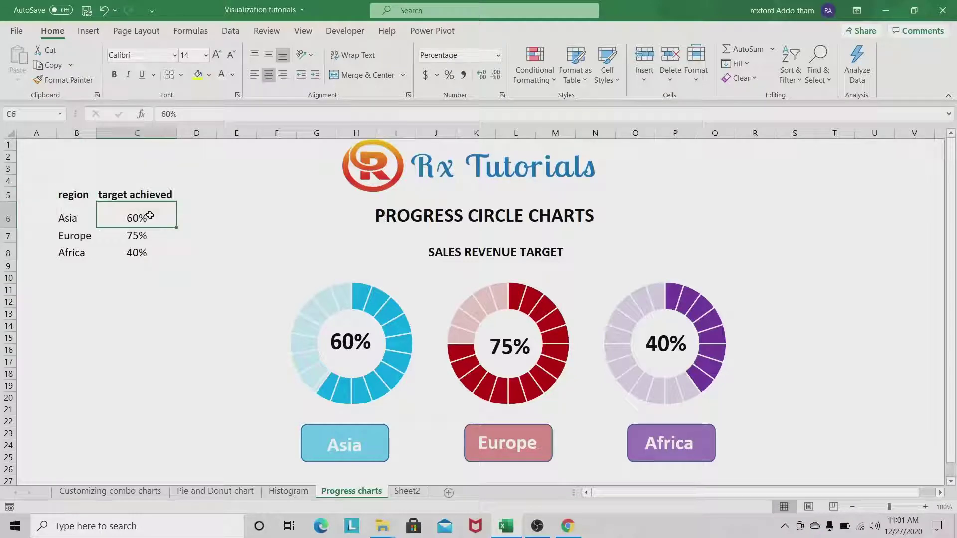
left_click(180, 216)
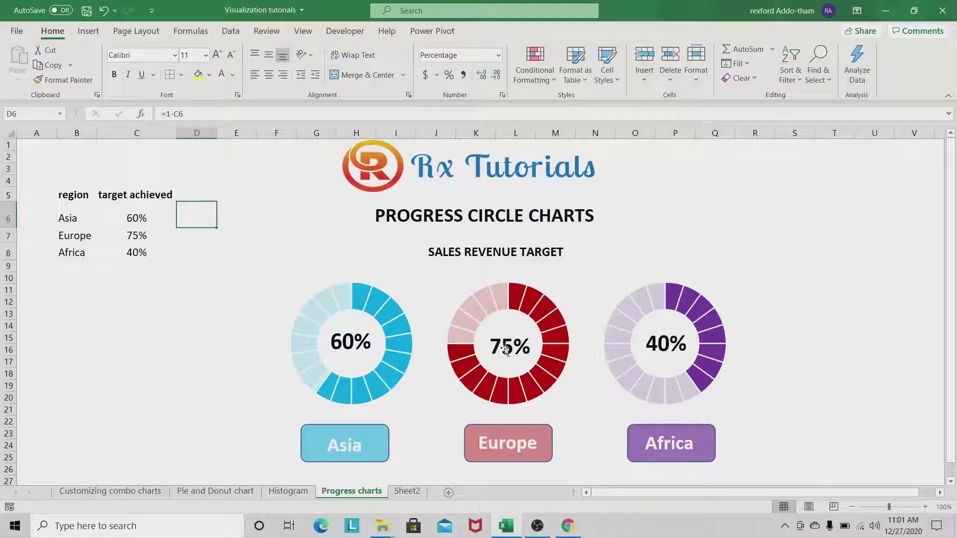
left_click(88, 217)
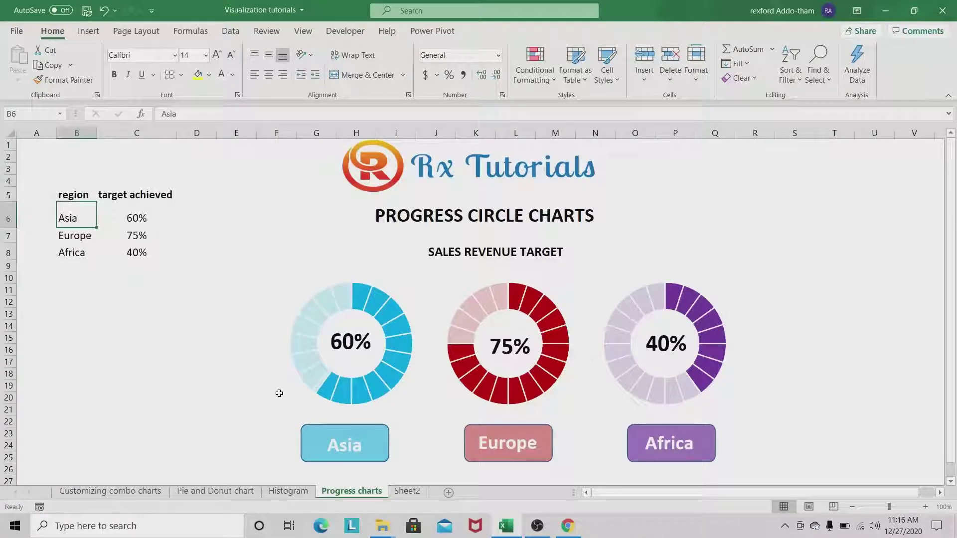
Step: On Sheet2, enlarge the font of the region and target table in B7:C10 to size 14
left_click(407, 491)
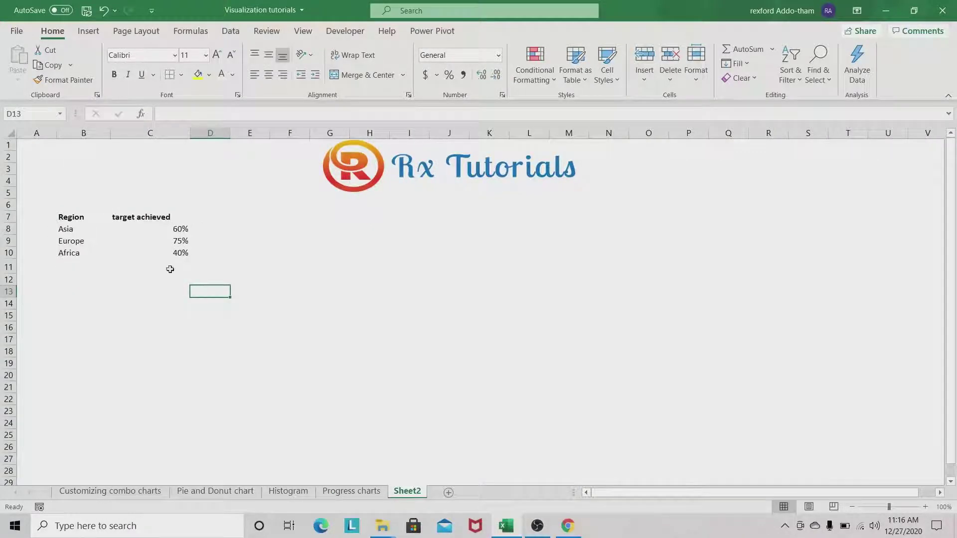
left_click_drag(64, 216, 167, 253)
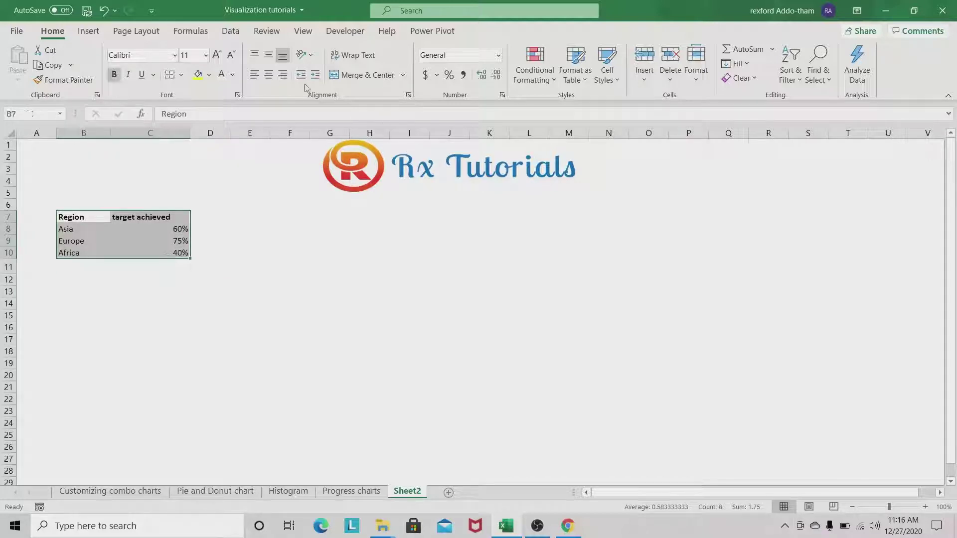
left_click(222, 59)
left_click(222, 59)
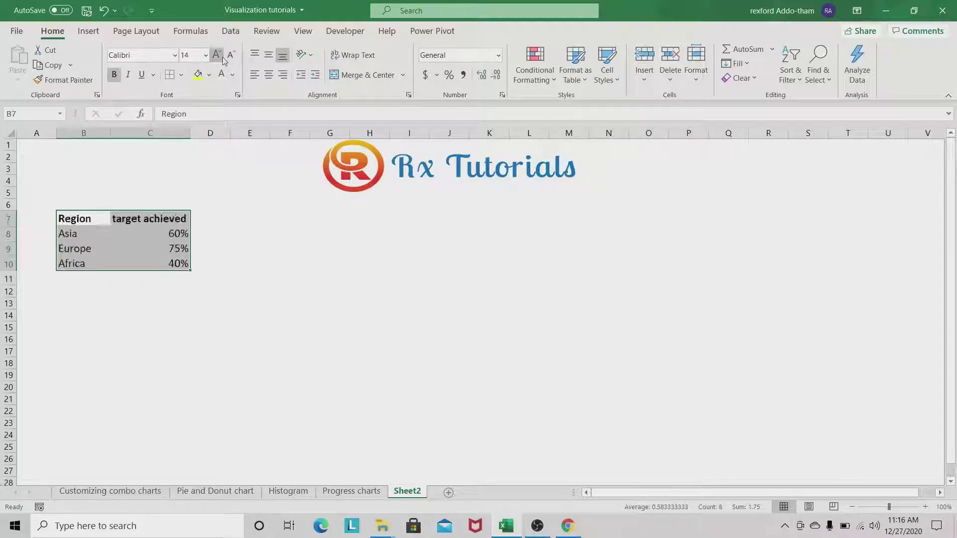
left_click(264, 299)
left_click(101, 248)
left_click(252, 249)
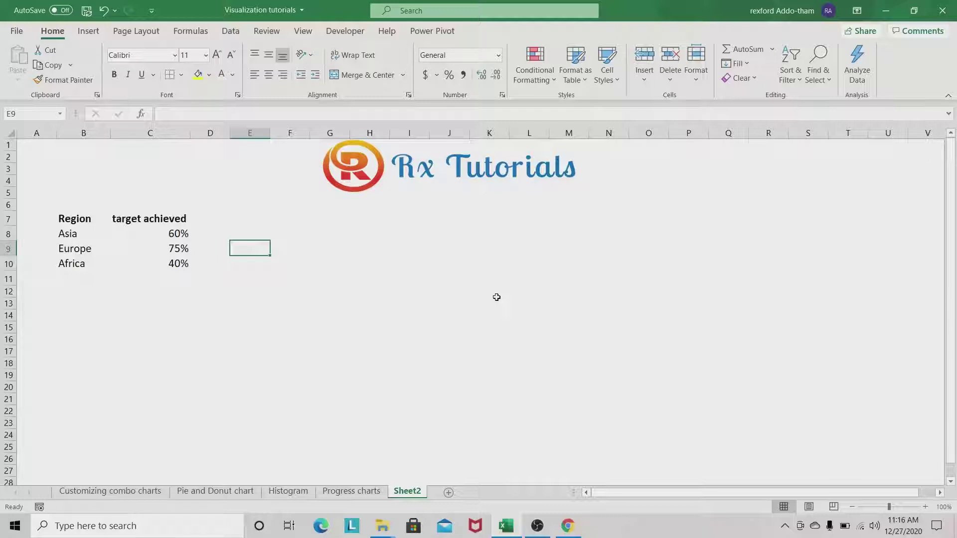
Step: Calculate the unachieved share for Asia in D8 with =1-C8 and fill the formula down to D10
left_click(209, 233)
left_click(213, 220)
left_click(213, 235)
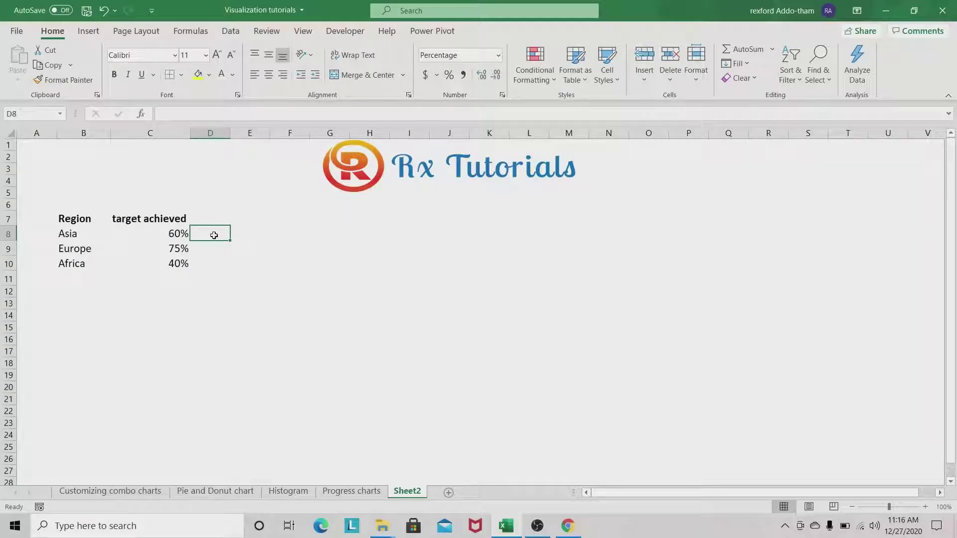
type("=")
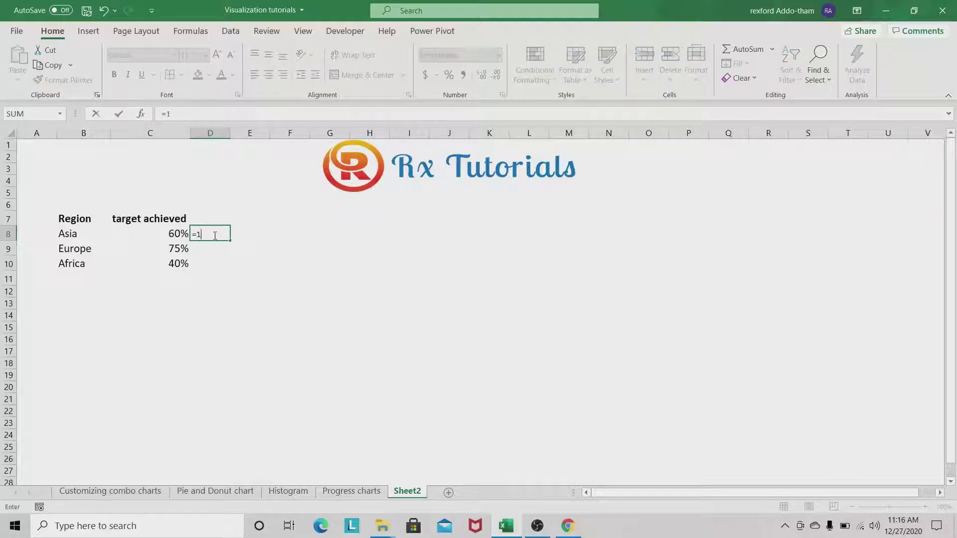
type("1-")
left_click(177, 234)
key("Return")
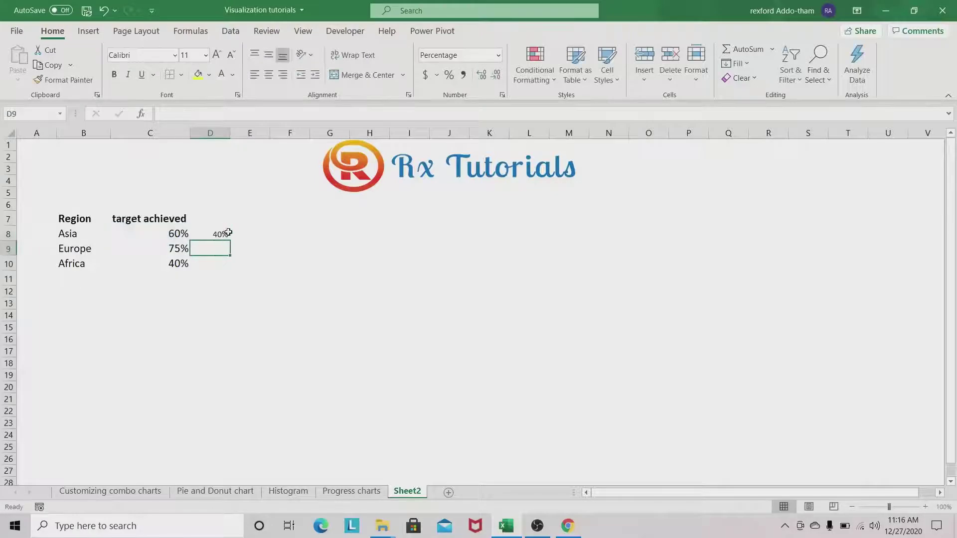
left_click(227, 234)
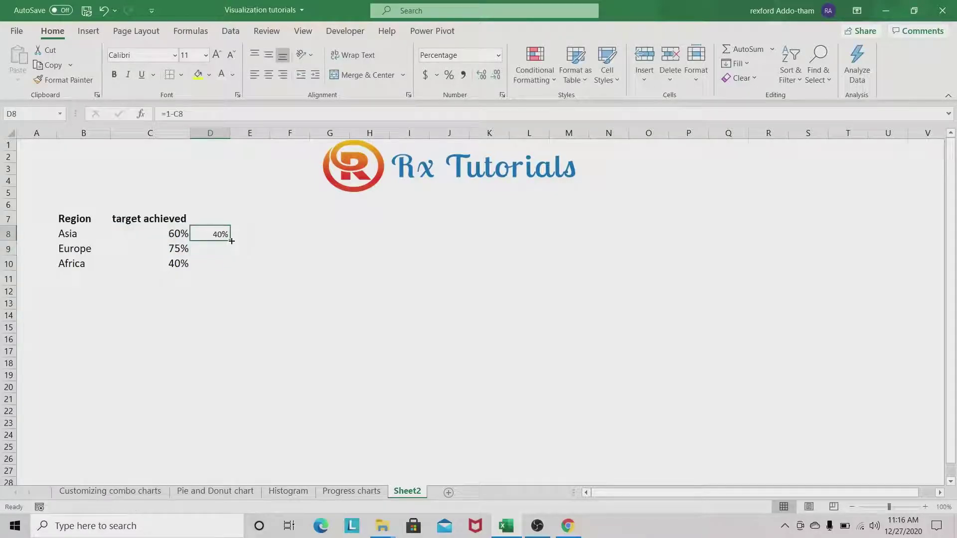
double_click(230, 240)
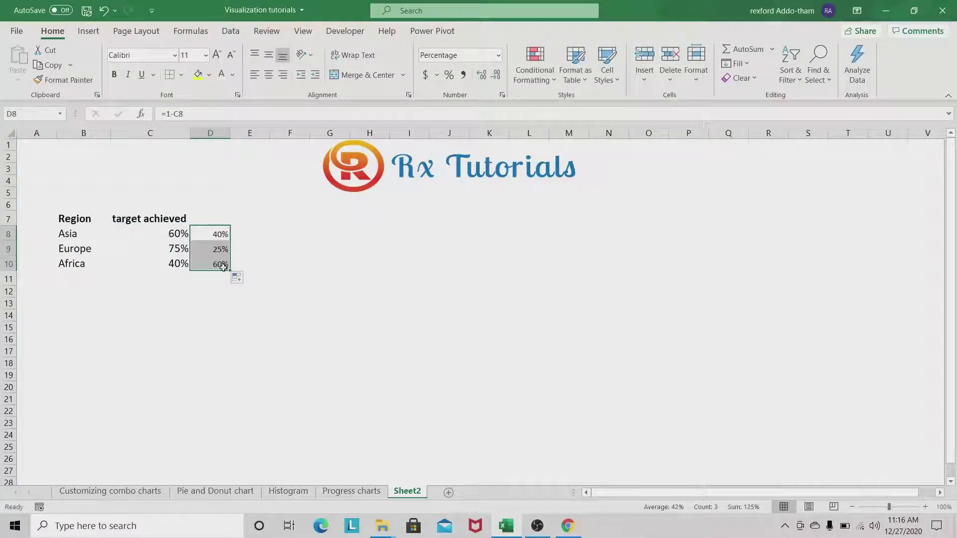
Step: Label column D with the bold header "target not achieved" in D7
left_click(206, 220)
type("pr")
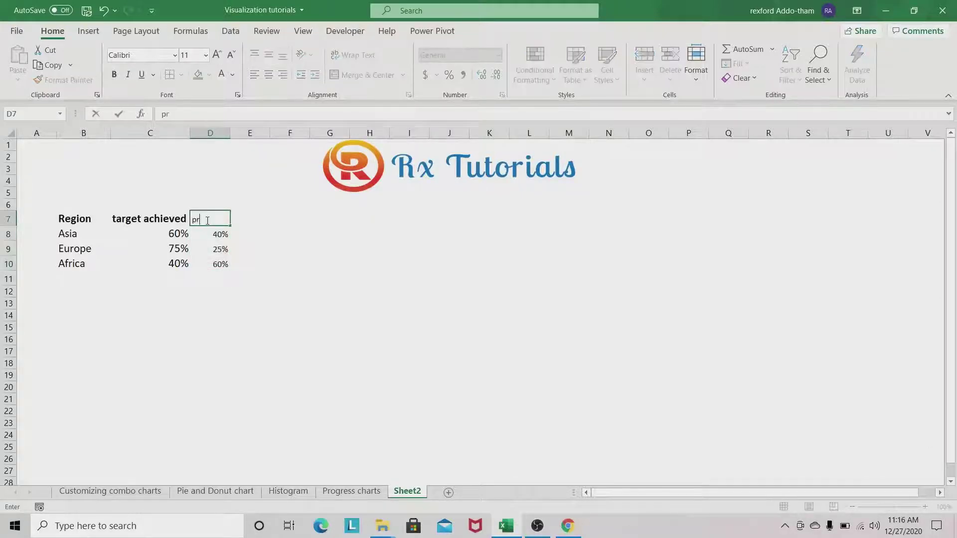
type("o")
key("BackSpace")
key("BackSpace")
type("target not ach")
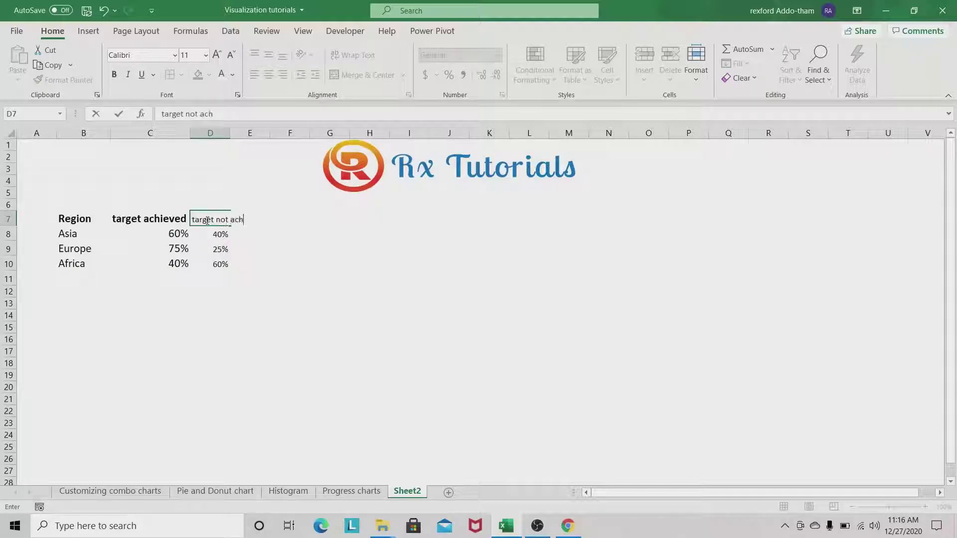
type("ieved")
left_click(233, 238)
left_click(209, 222)
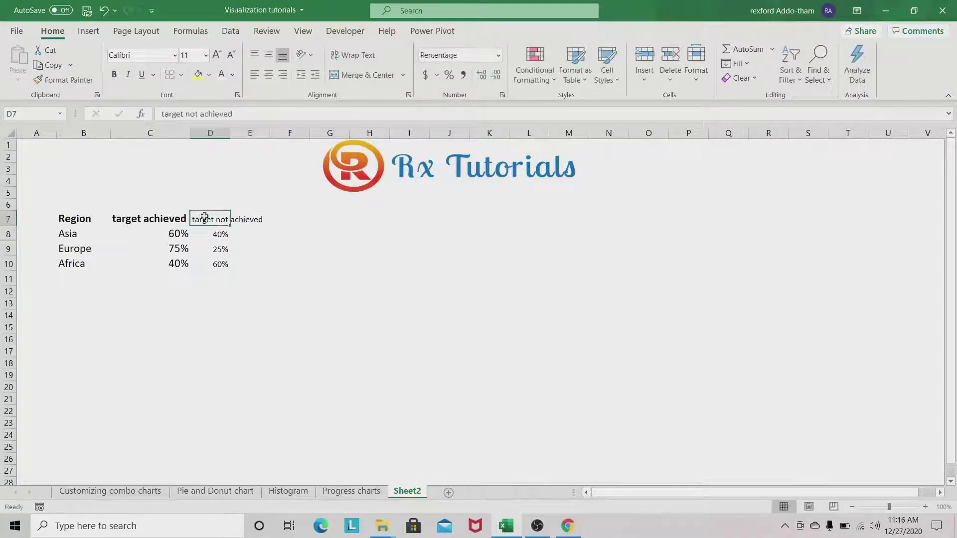
left_click(114, 75)
left_click(244, 277)
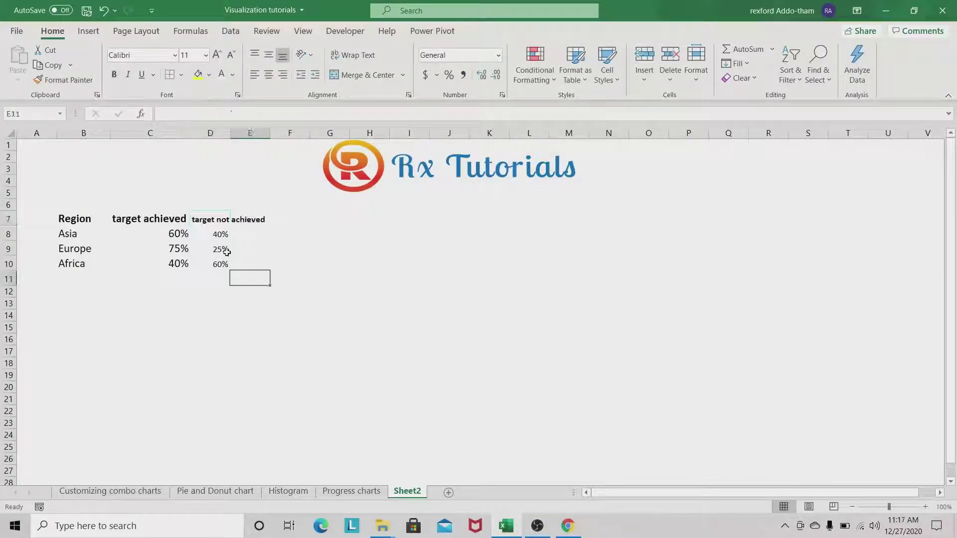
Step: Insert an empty doughnut chart on Sheet2 from blank cell H12, placing it beside the data table
left_click(222, 237)
left_click(352, 294)
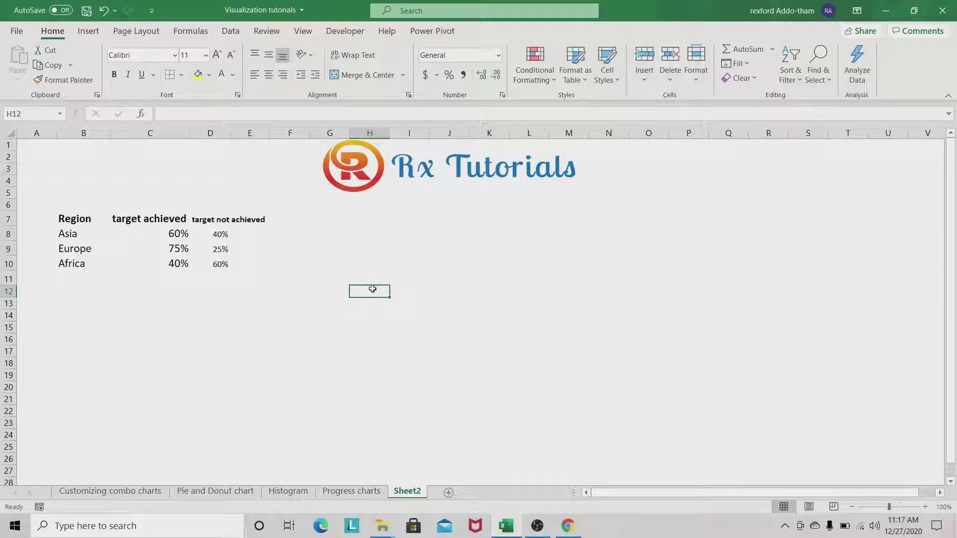
mouse_move(376, 291)
left_mouse_down()
mouse_move(393, 293)
mouse_move(385, 294)
left_mouse_up()
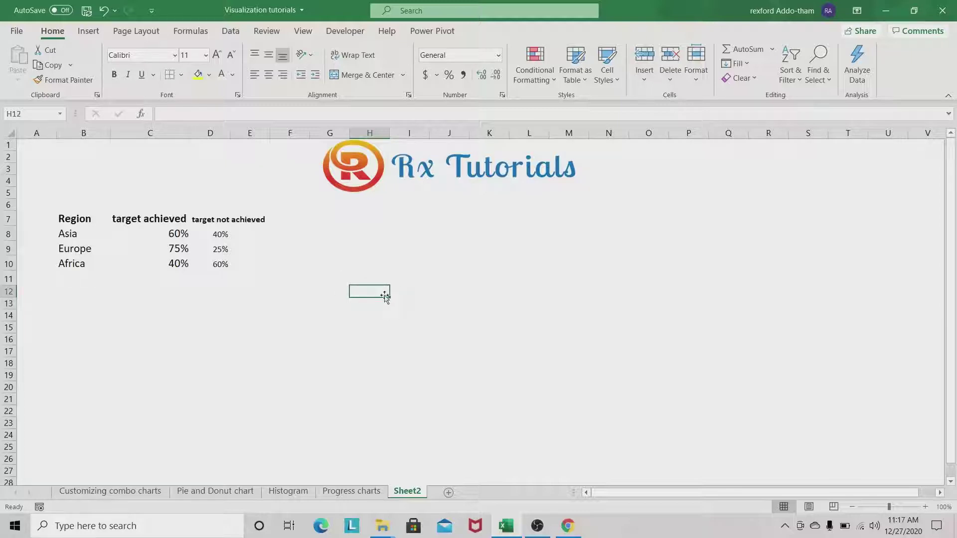
left_click(90, 30)
left_click(454, 79)
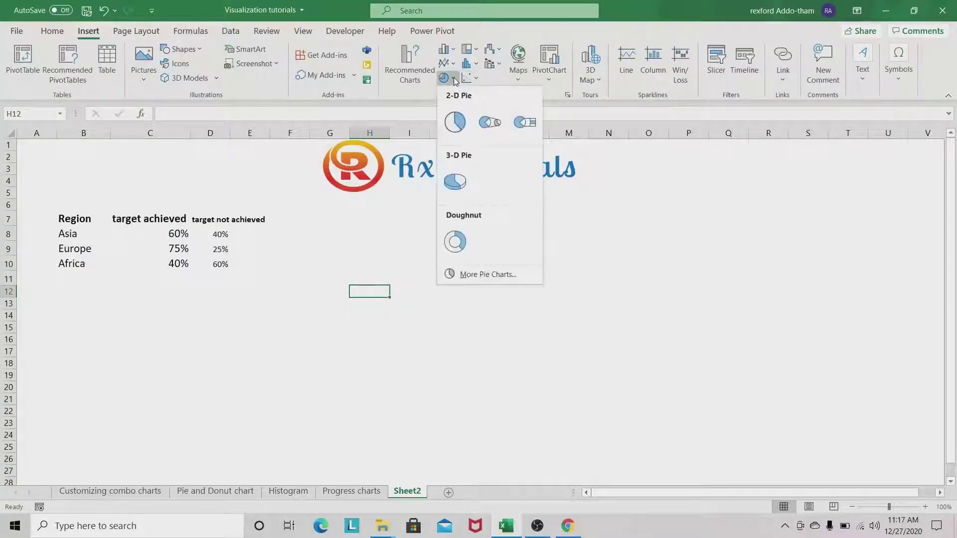
left_click(454, 242)
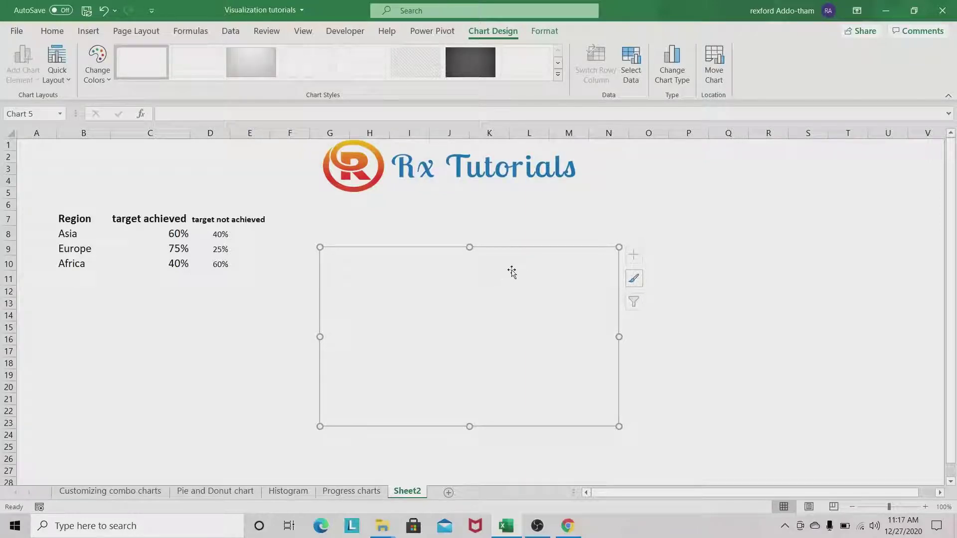
mouse_move(514, 271)
left_mouse_down()
mouse_move(502, 264)
mouse_move(513, 253)
mouse_move(513, 267)
left_mouse_up()
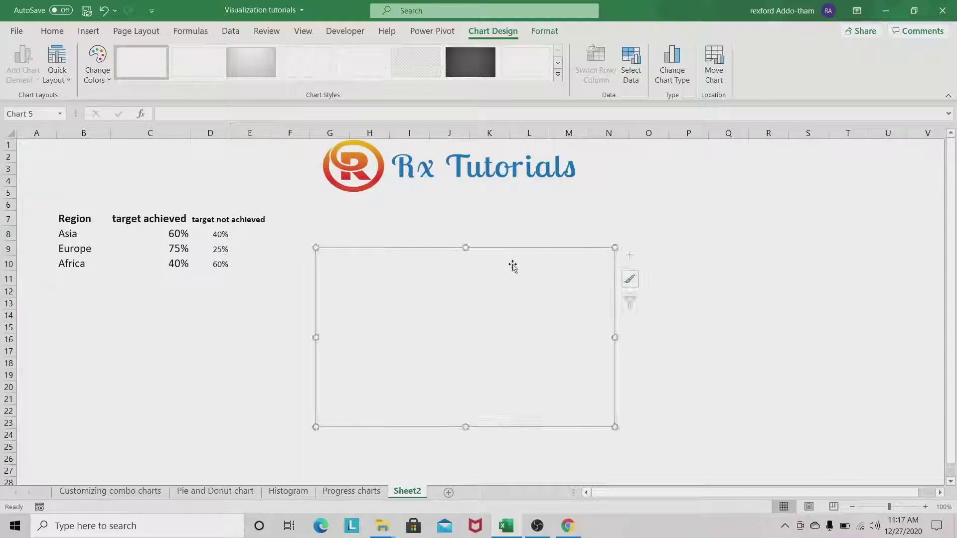
Step: Add an unnamed data series to the doughnut chart with 22 comma-separated values of 1
right_click(532, 266)
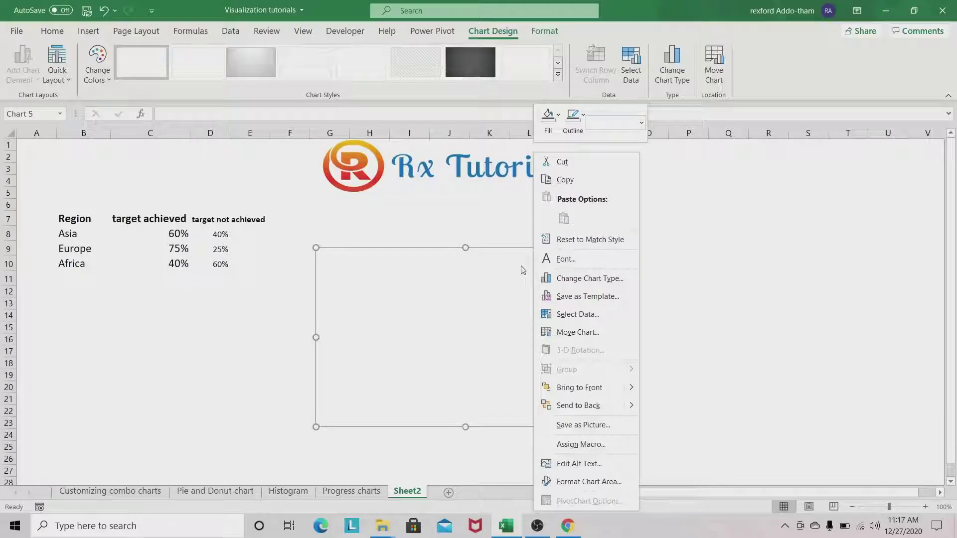
left_click(576, 314)
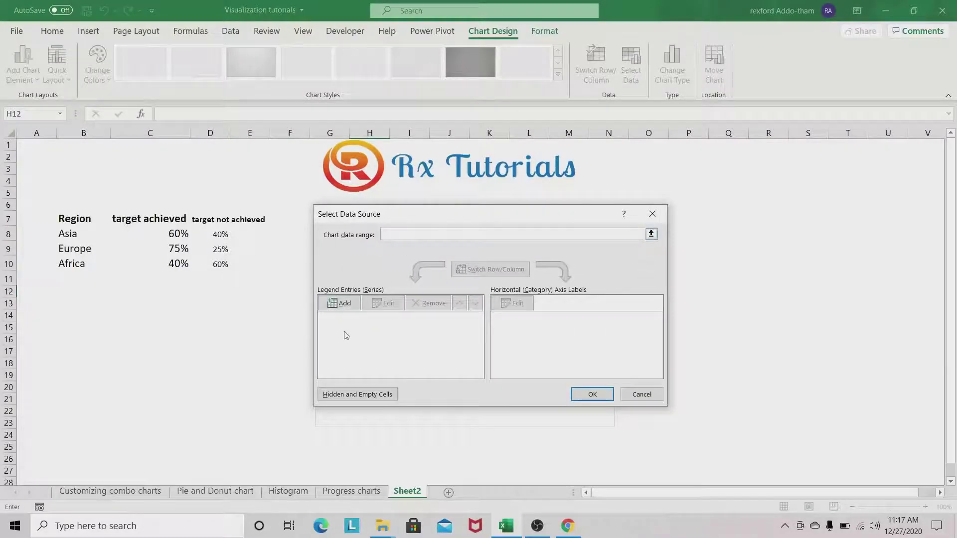
left_click(347, 309)
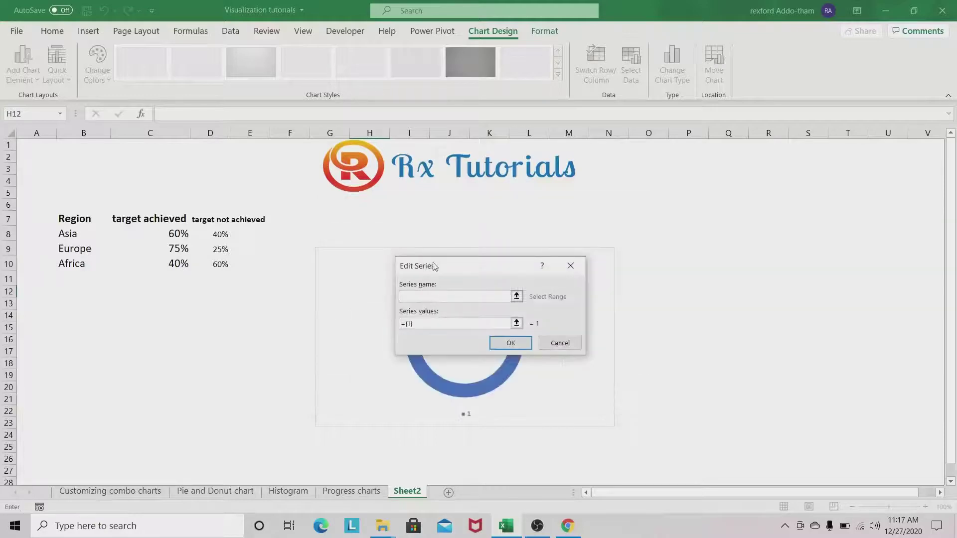
left_click_drag(462, 265, 438, 266)
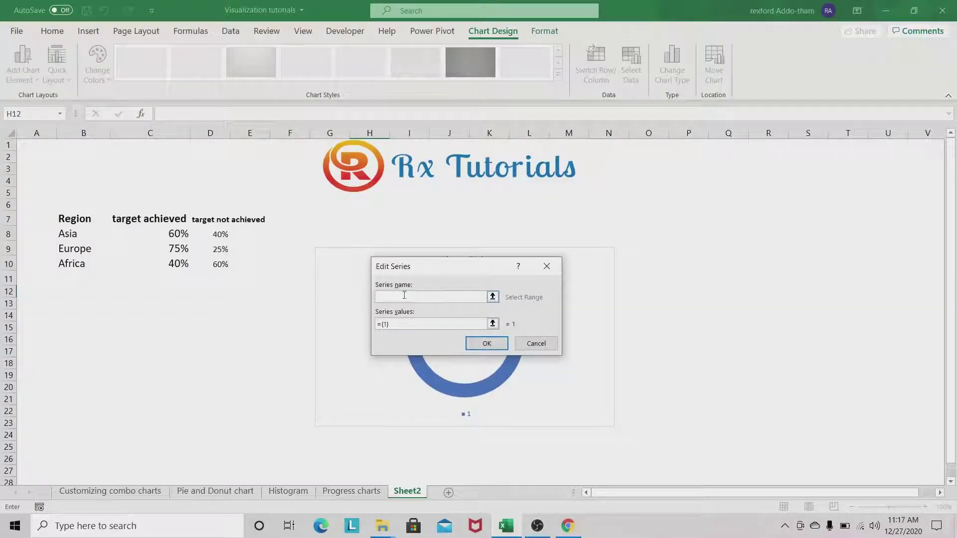
left_click(395, 323)
left_click_drag(476, 268, 619, 241)
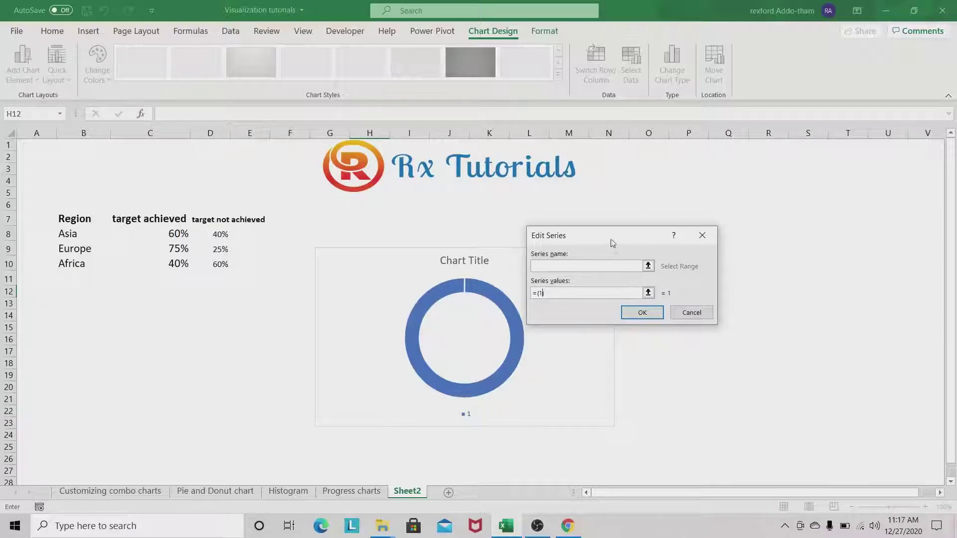
left_click_drag(612, 243, 678, 265)
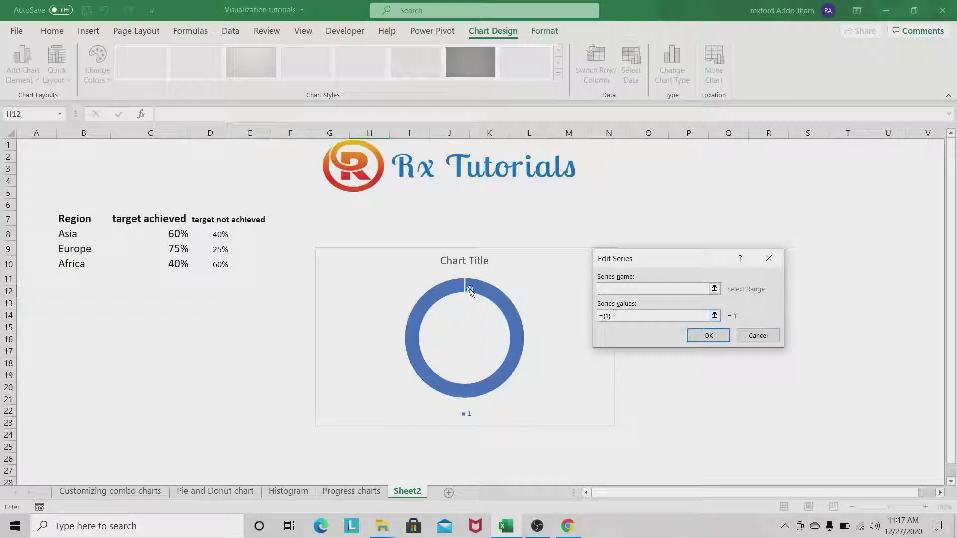
mouse_move(455, 299)
type(",1,1,1,1,1,1,1,1,1,1,1")
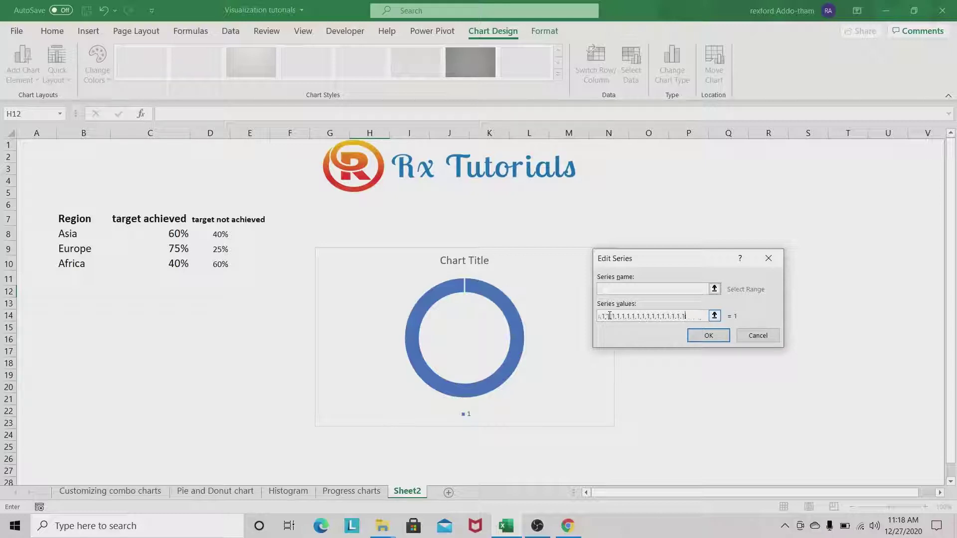
type(",1")
left_click(713, 340)
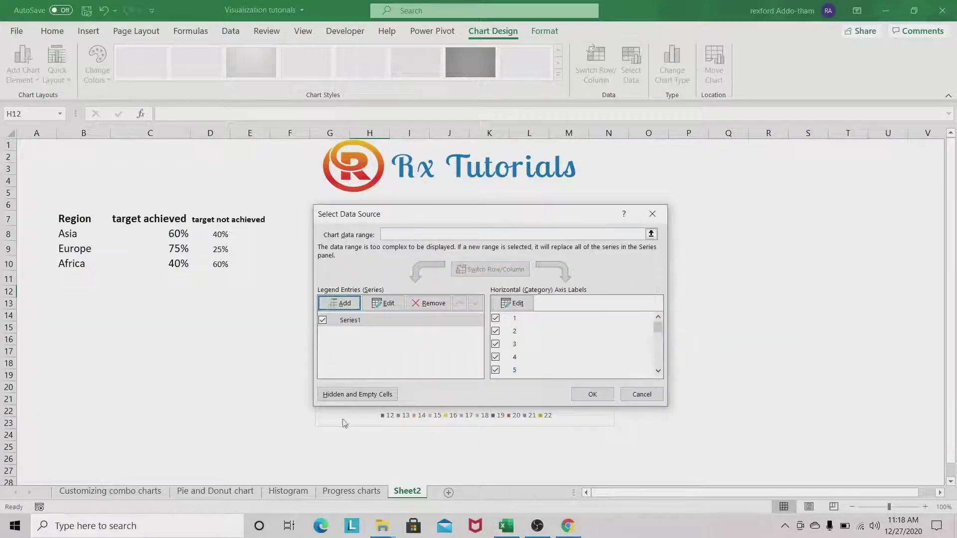
left_click(728, 390)
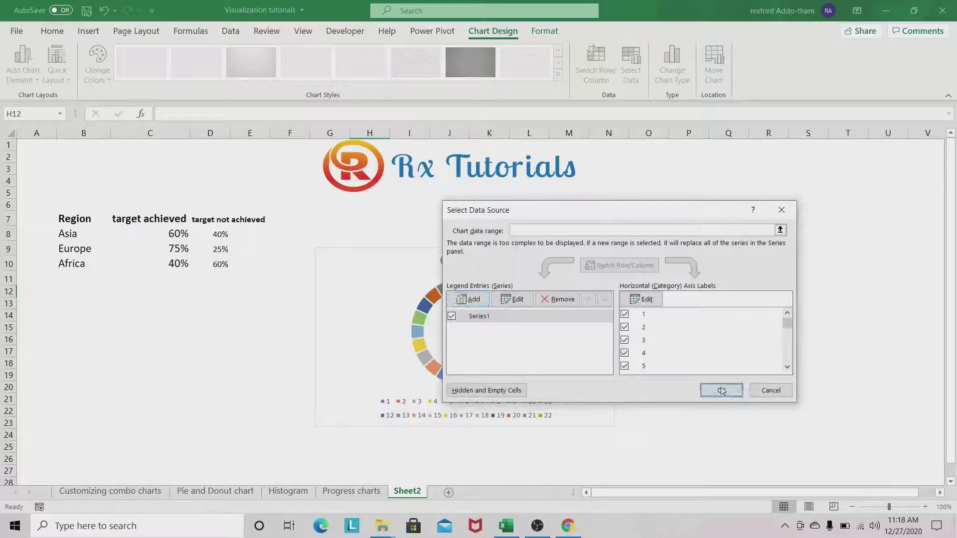
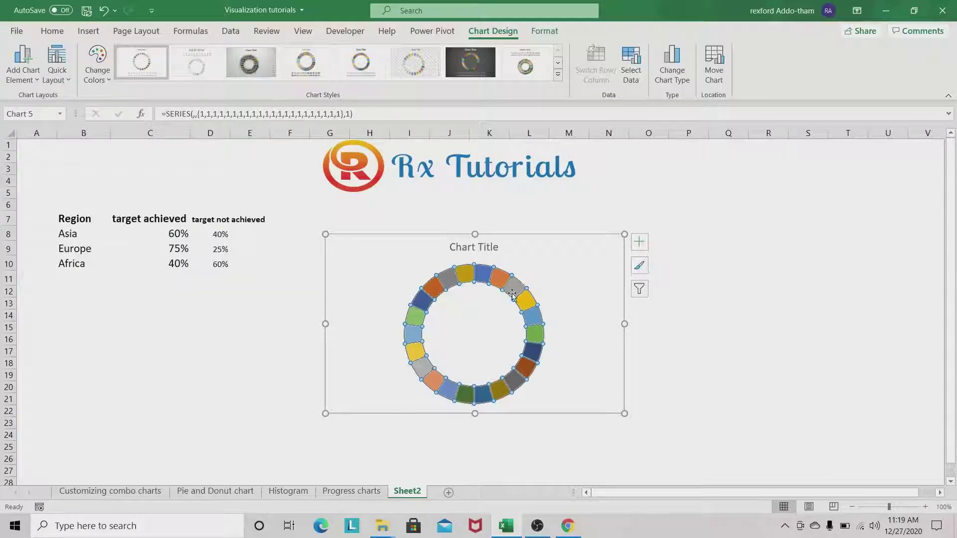
Step: Fill all slices of the doughnut series with the standard light blue color
double_click(513, 294)
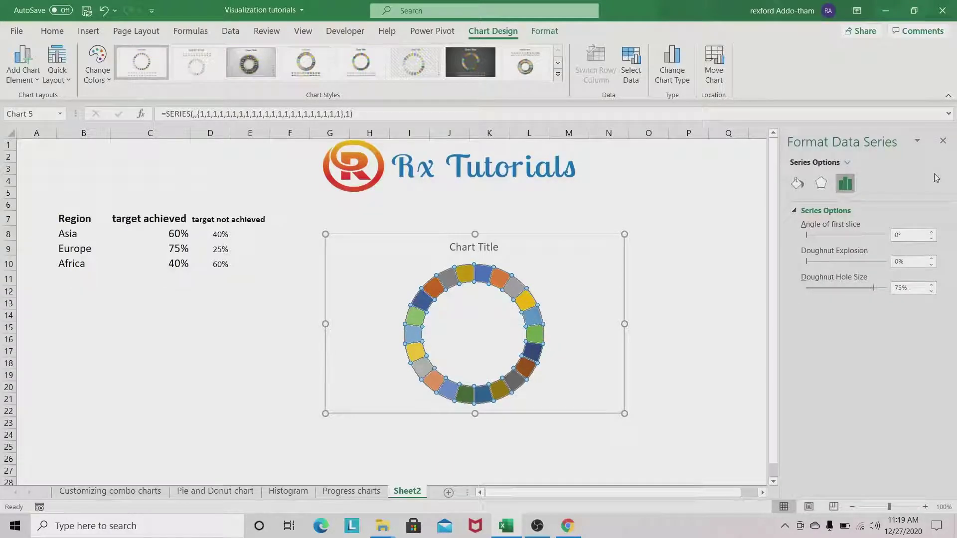
left_click(799, 186)
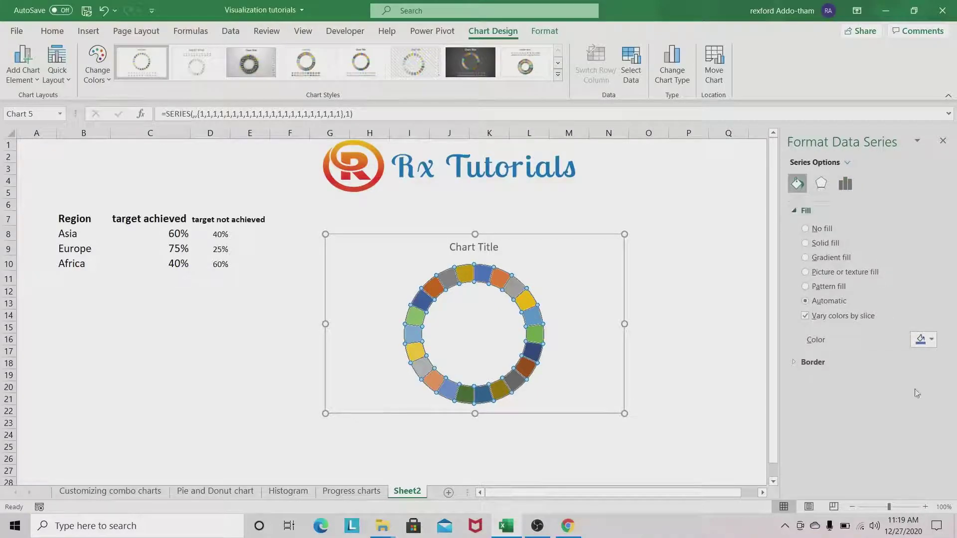
left_click(931, 340)
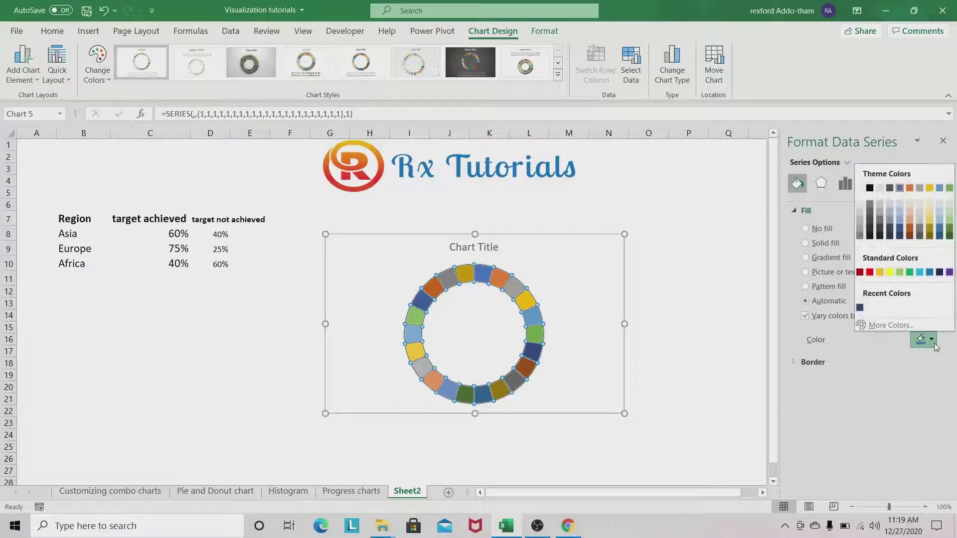
left_click(920, 272)
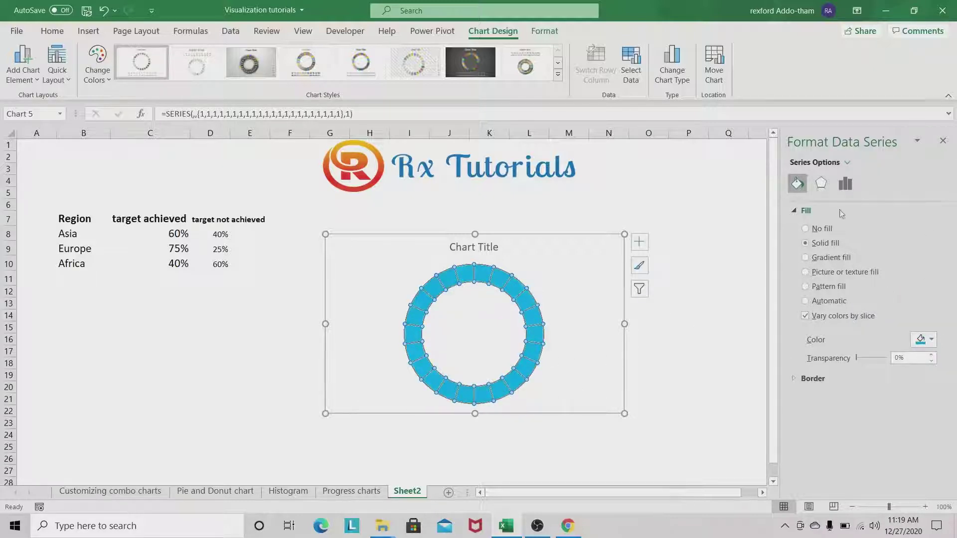
Step: Set the doughnut hole size of the series to 55%
left_click(823, 183)
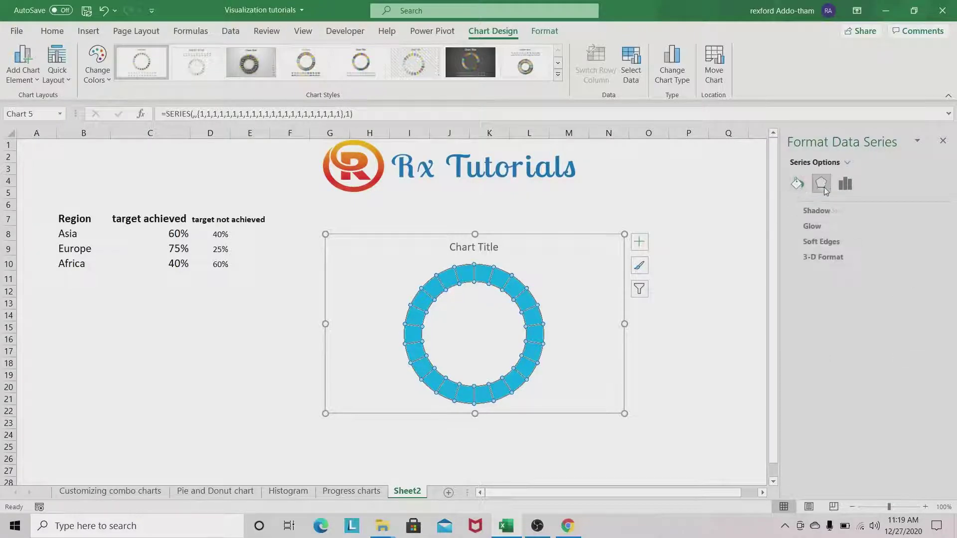
left_click(846, 185)
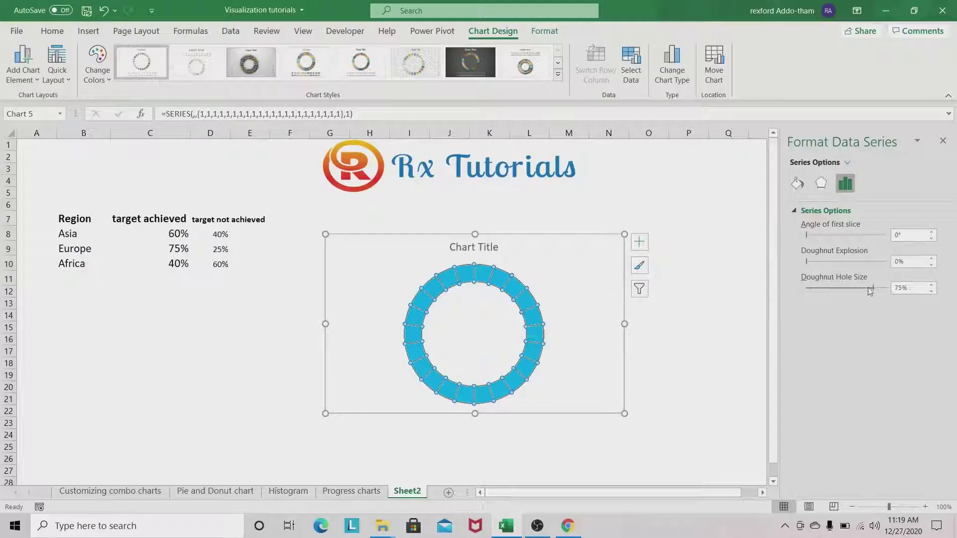
left_click_drag(874, 288, 862, 290)
left_click(905, 288)
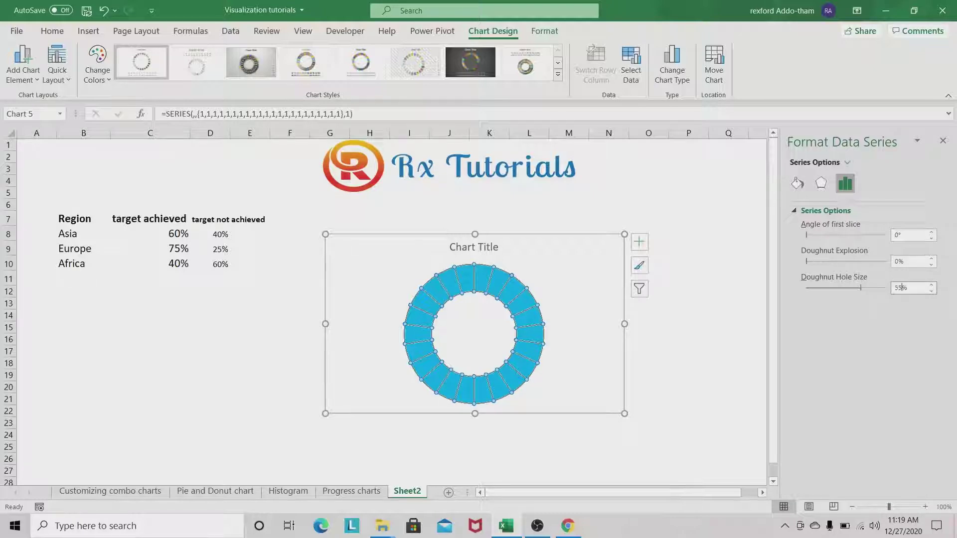
type("55")
key("Return")
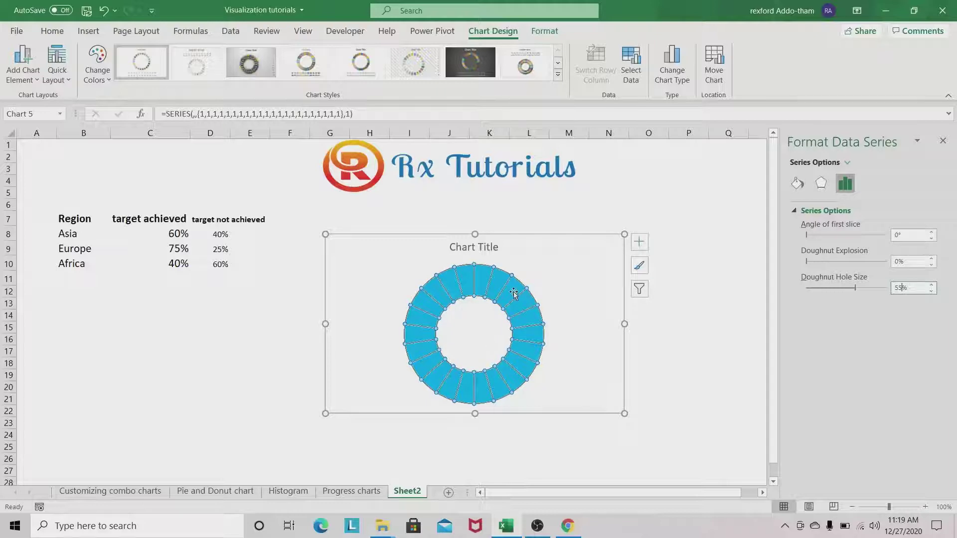
Step: Format the doughnut's chart area with no fill and no border line
left_click_drag(588, 248, 575, 252)
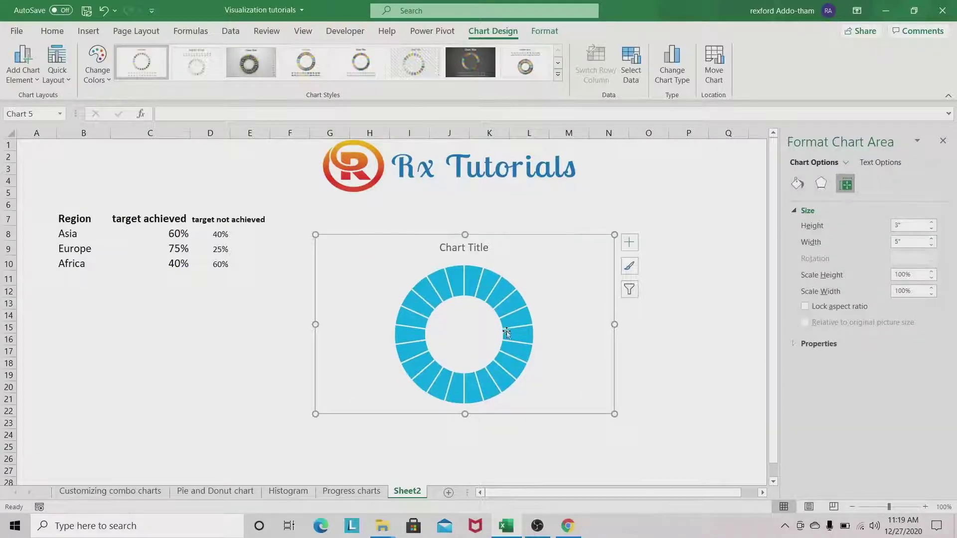
left_click(484, 275)
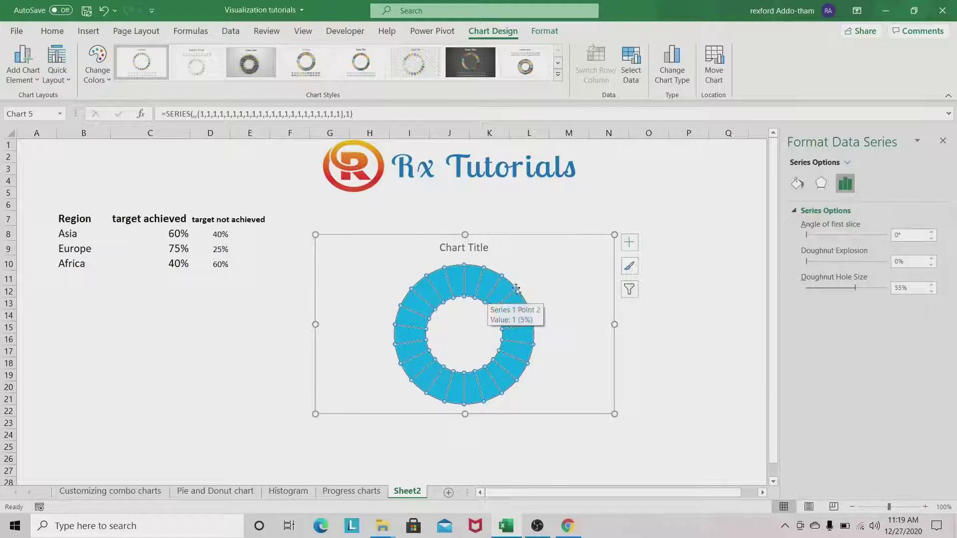
left_click(554, 247)
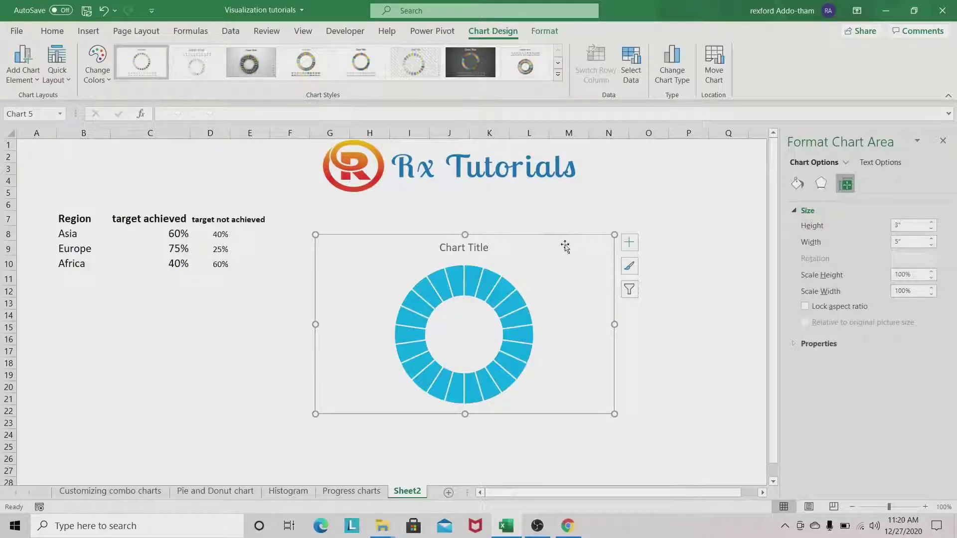
left_click(797, 184)
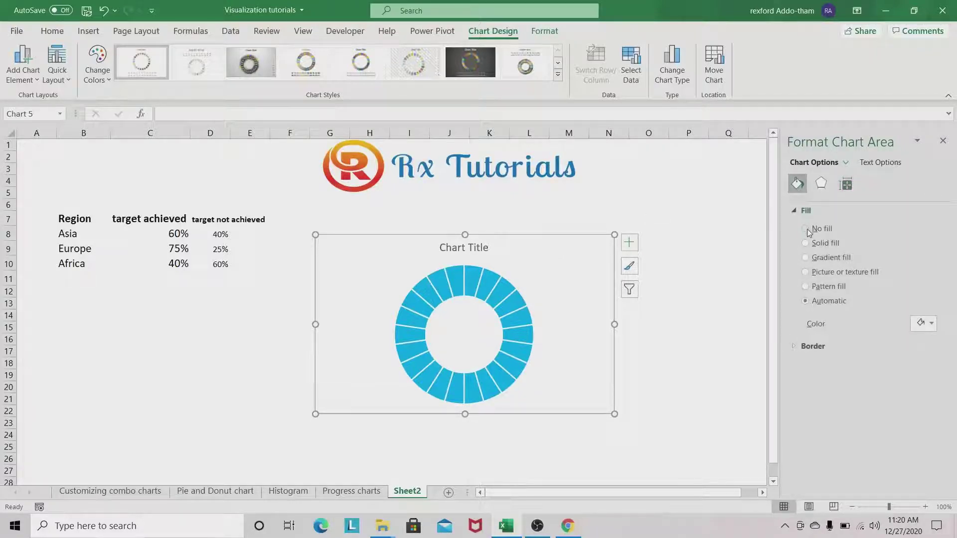
left_click(806, 229)
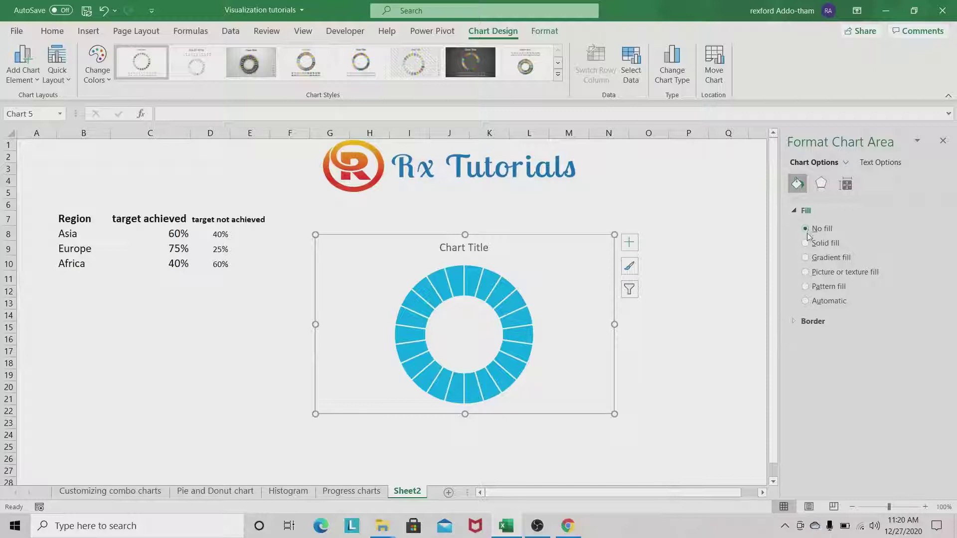
left_click(794, 322)
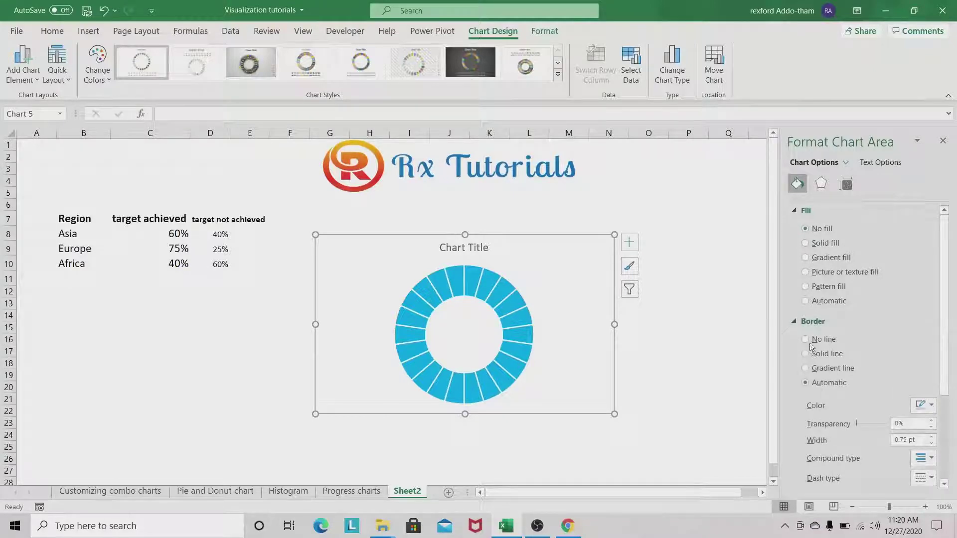
left_click(805, 339)
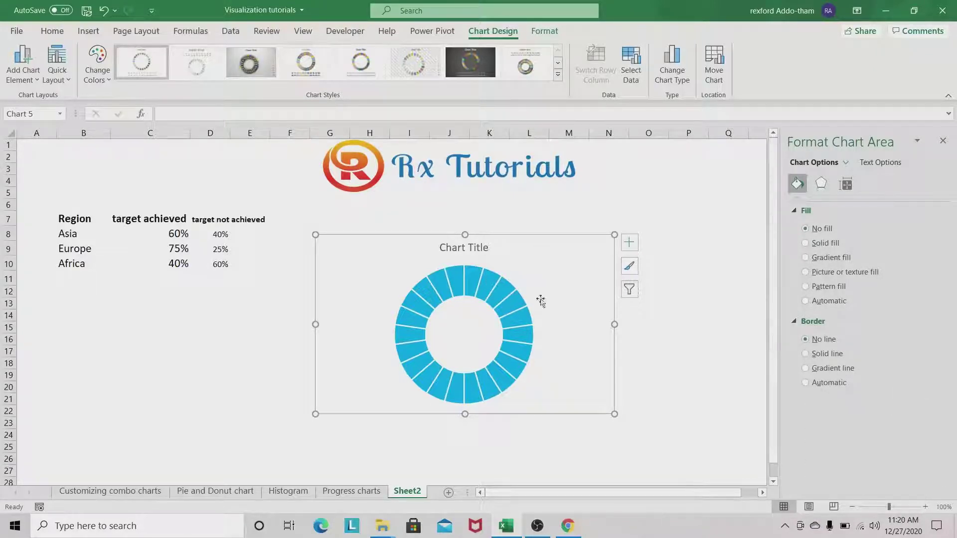
left_click(726, 241)
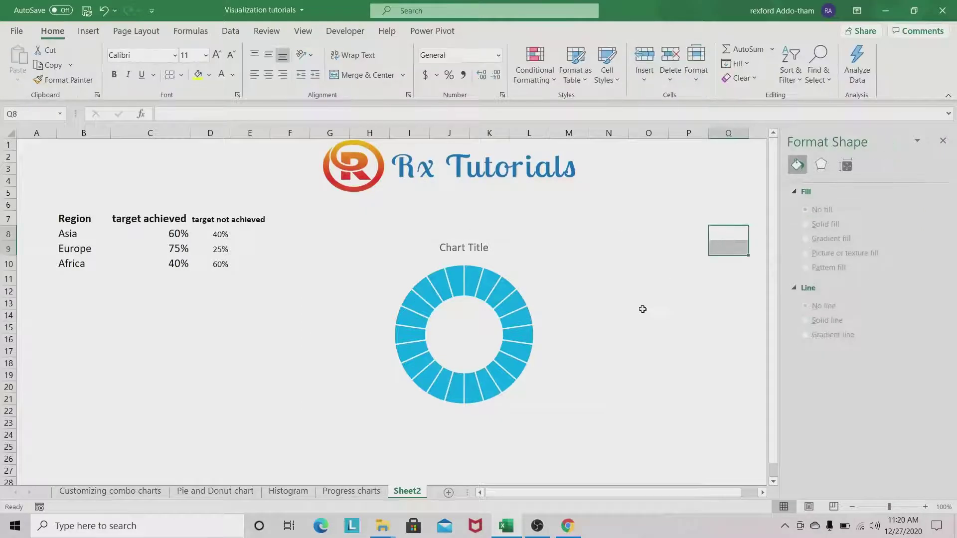
Step: Move the doughnut chart closer to the data table and paste a copy of it at cell N14
left_click_drag(546, 244, 487, 237)
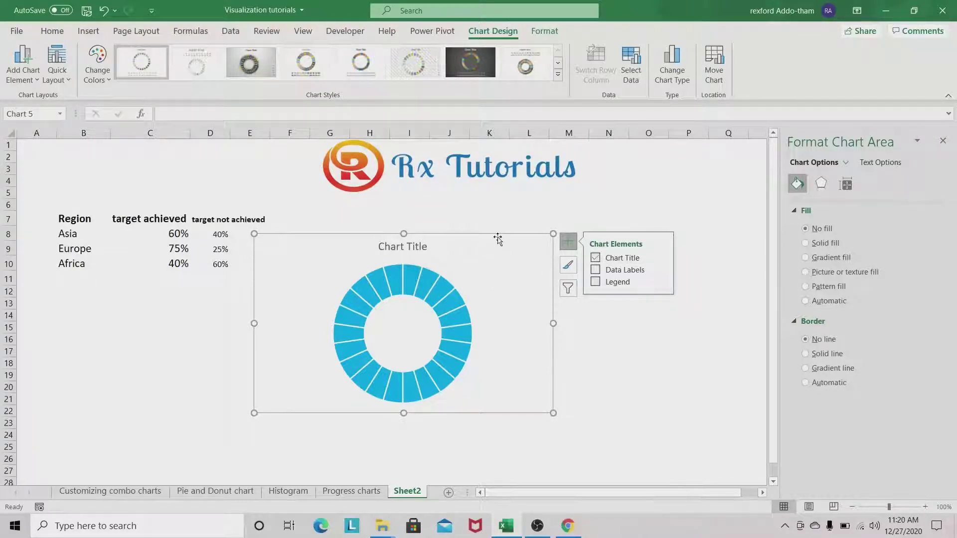
left_click(610, 321)
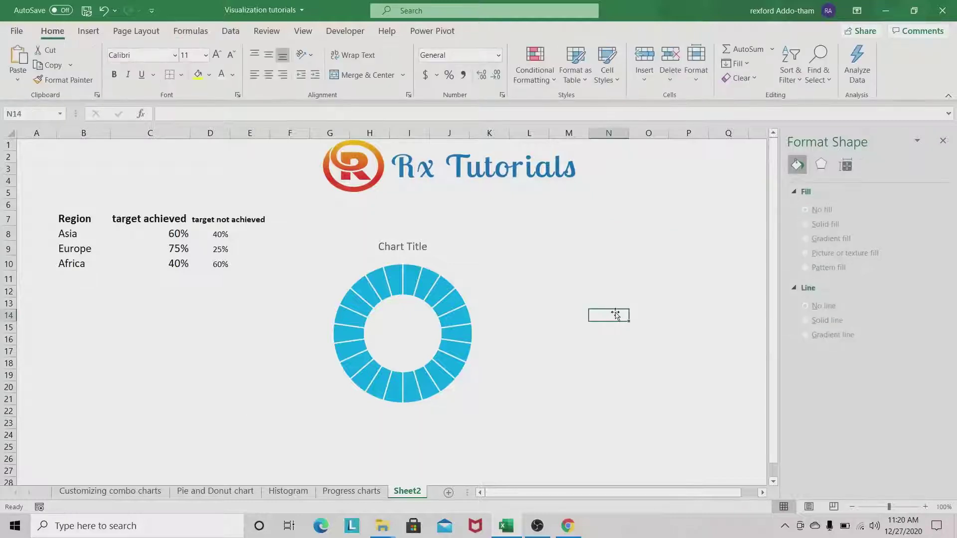
key("ctrl+v")
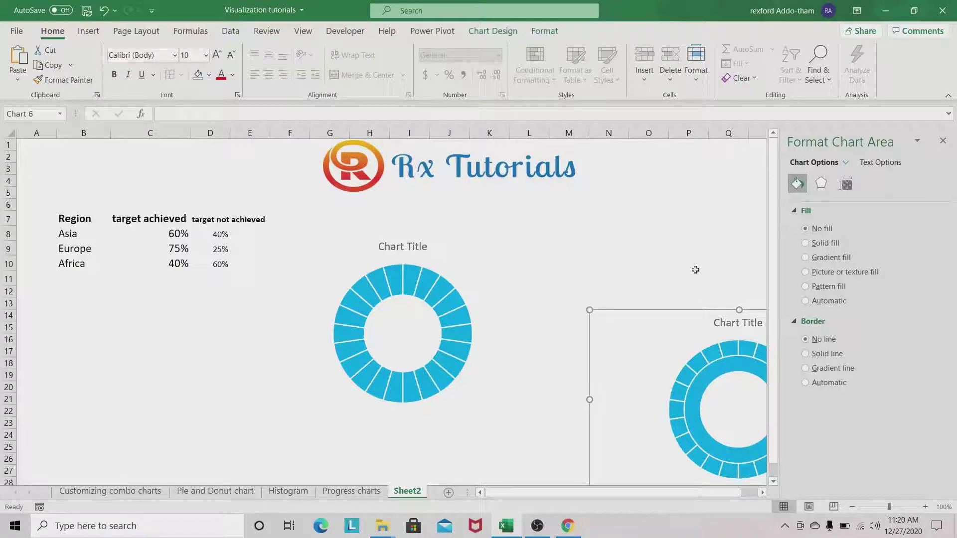
Step: Place the copied chart beside the original and center its title above the ring
left_click(719, 322)
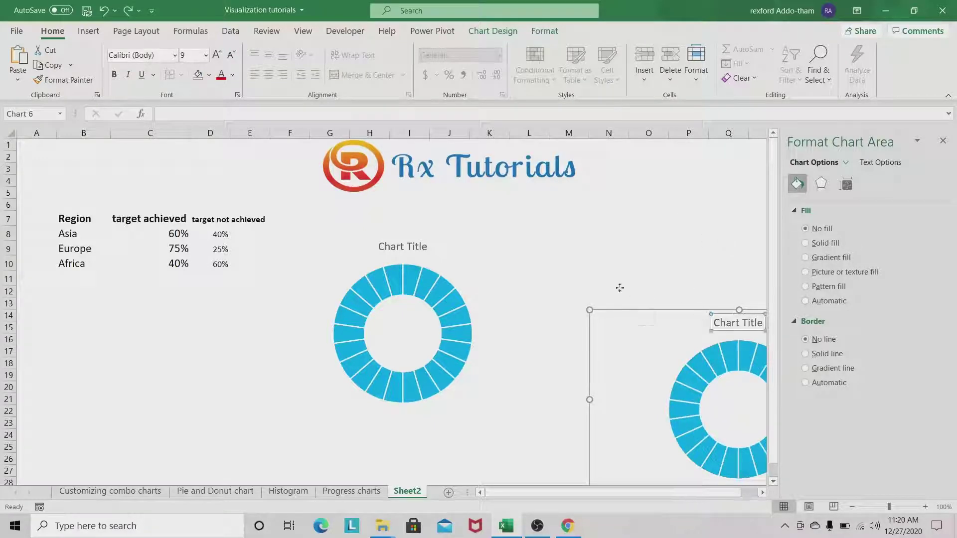
left_click(740, 311)
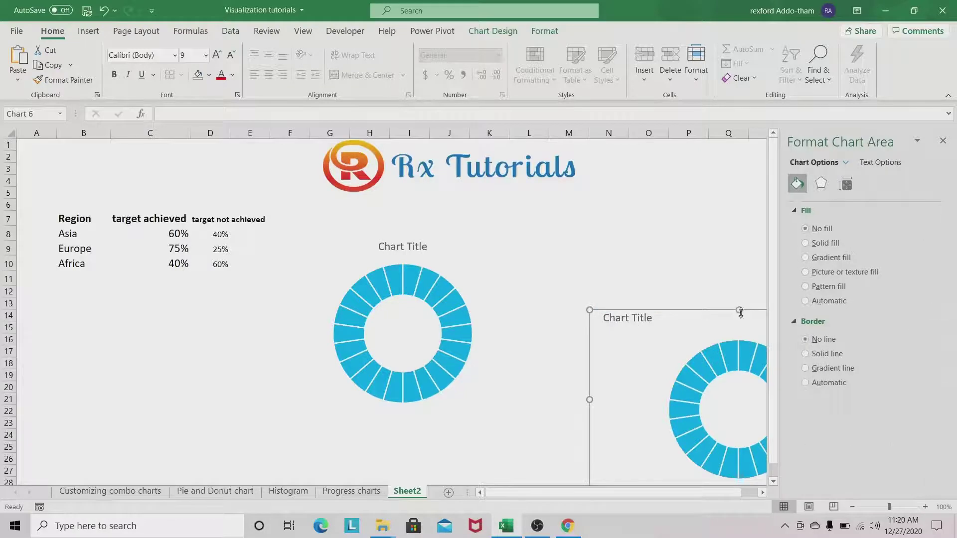
left_click(943, 141)
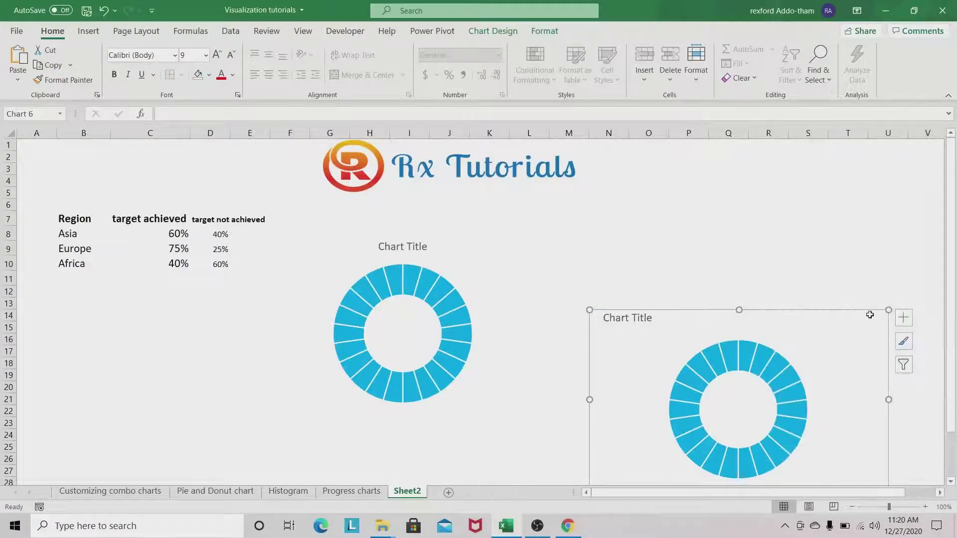
left_click_drag(843, 312, 716, 253)
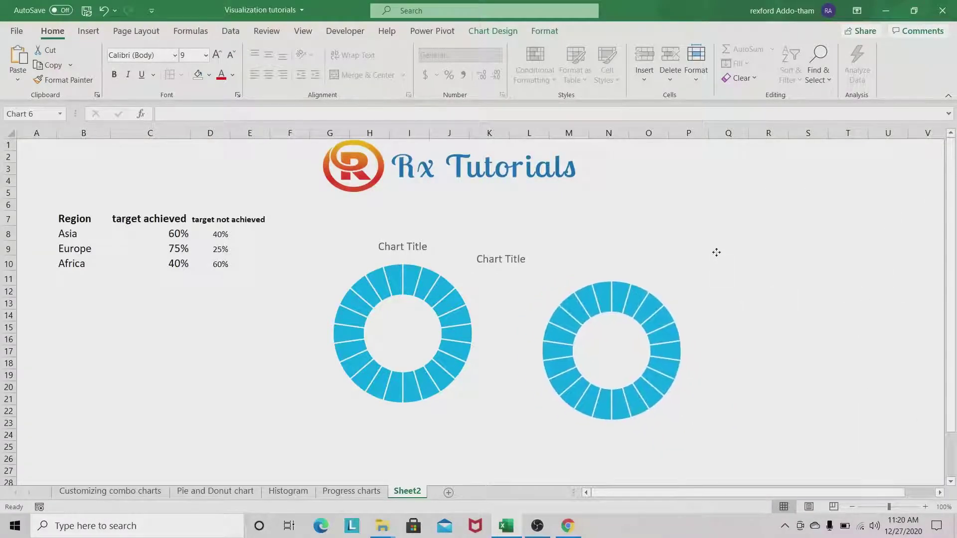
left_click(507, 259)
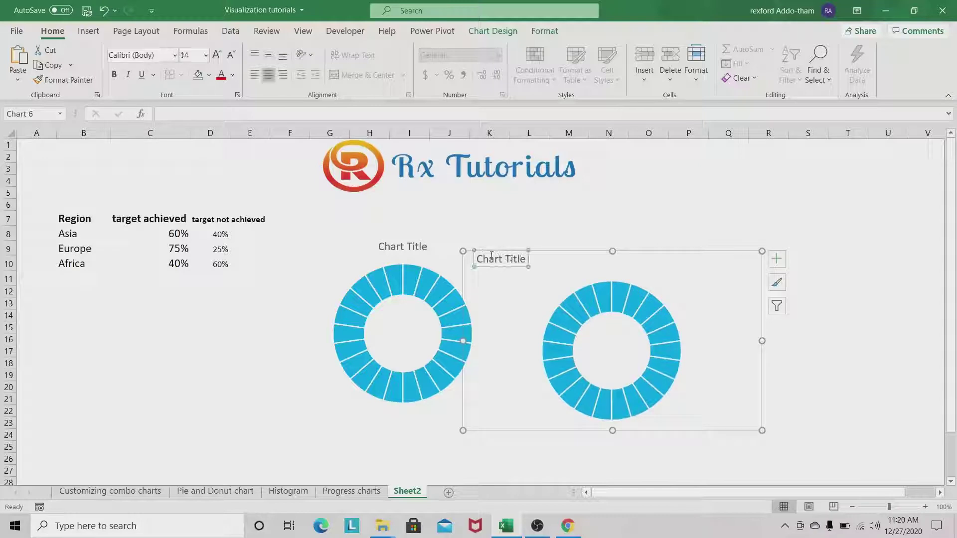
left_click_drag(491, 255, 604, 259)
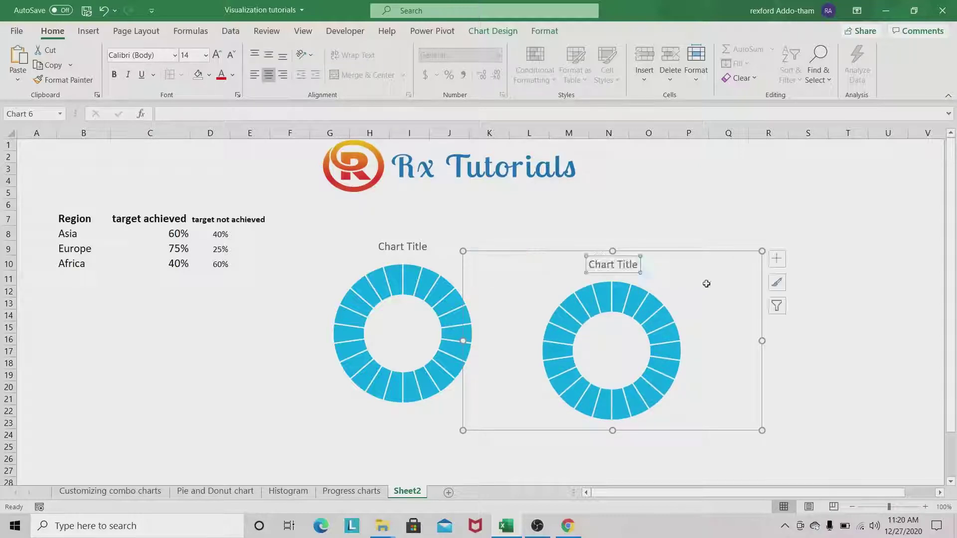
left_click(731, 262)
Step: Paste another copy of the doughnut chart at cell S14 and move it beside the second chart
left_click(792, 314)
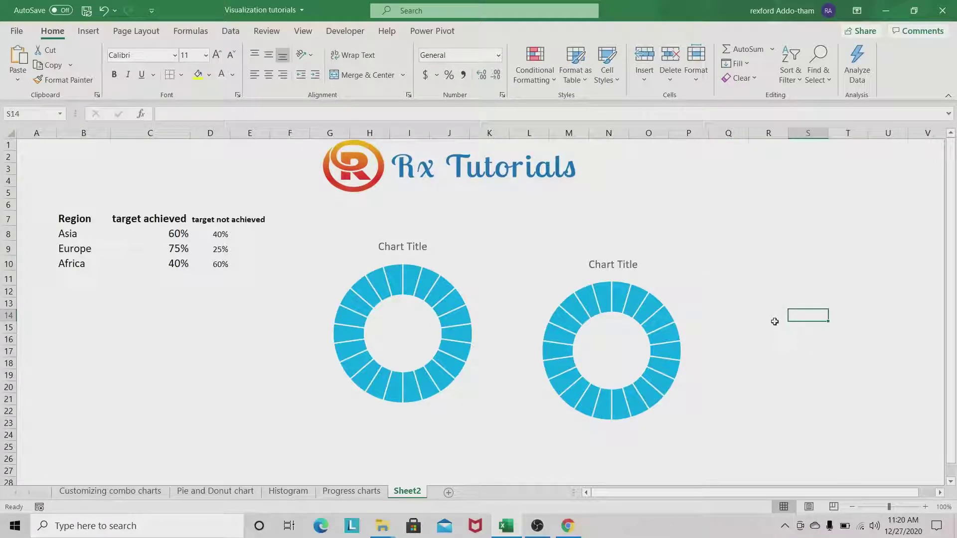
key("ctrl+v")
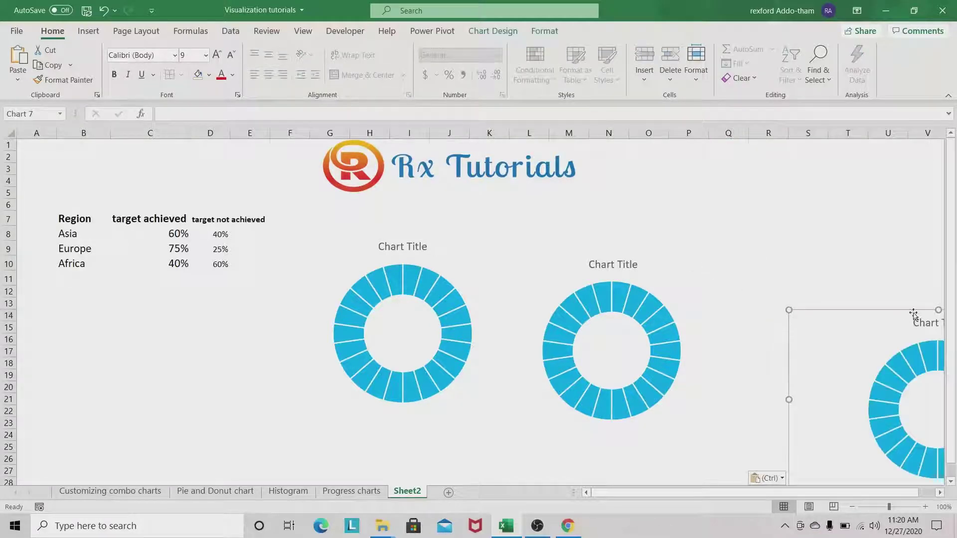
left_click_drag(911, 315, 773, 249)
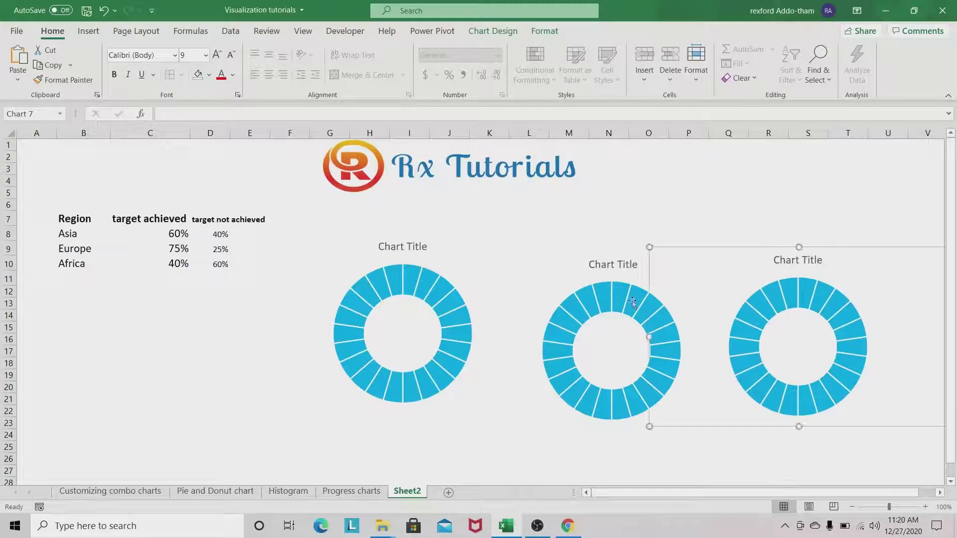
Step: Raise the middle doughnut chart so that it lines up with the first one
left_click(614, 270)
left_click(673, 286)
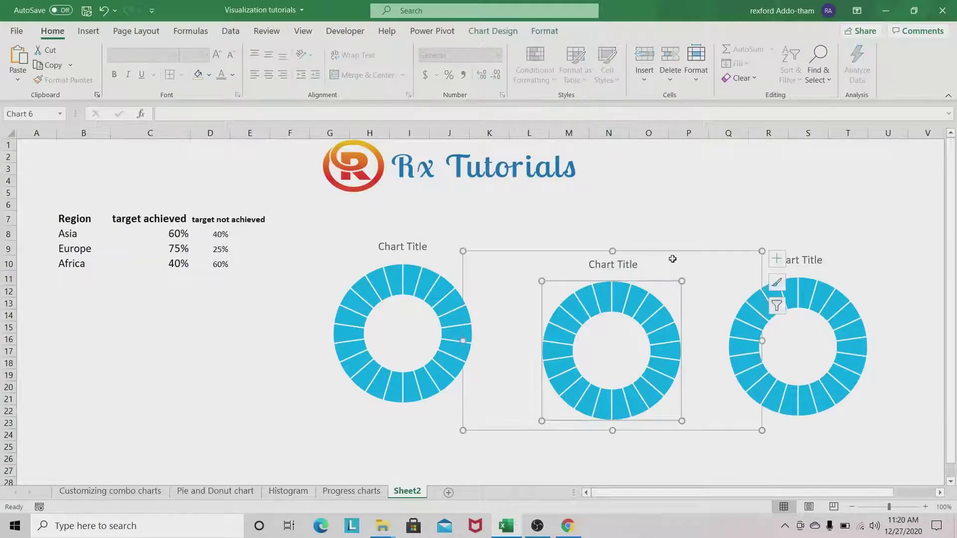
left_click_drag(738, 255, 728, 236)
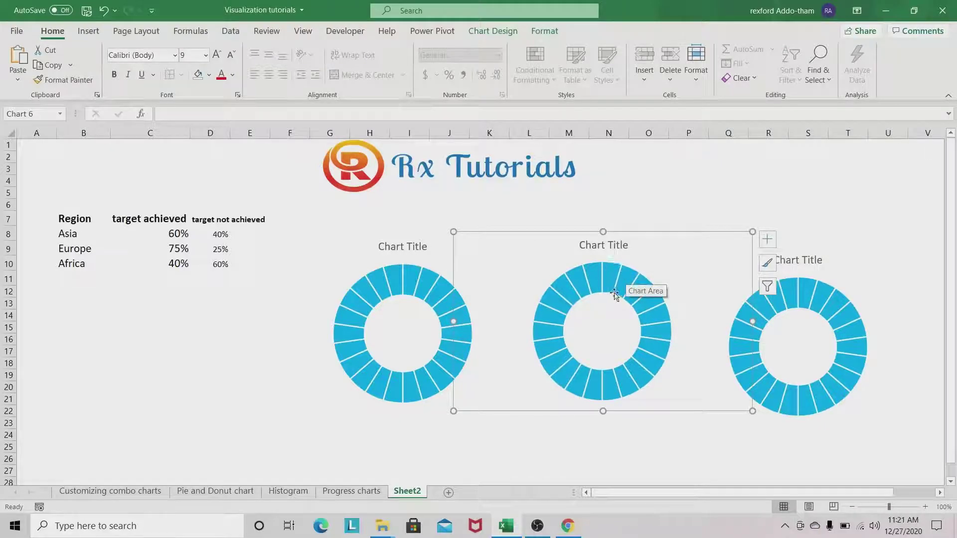
Step: Fill all slices of the middle doughnut series with the standard dark red color
left_click(630, 282)
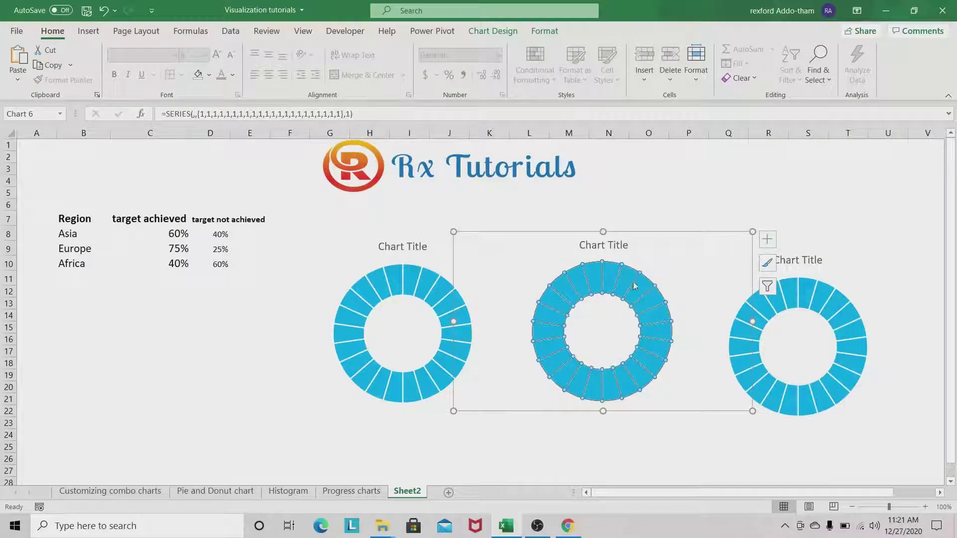
double_click(634, 285)
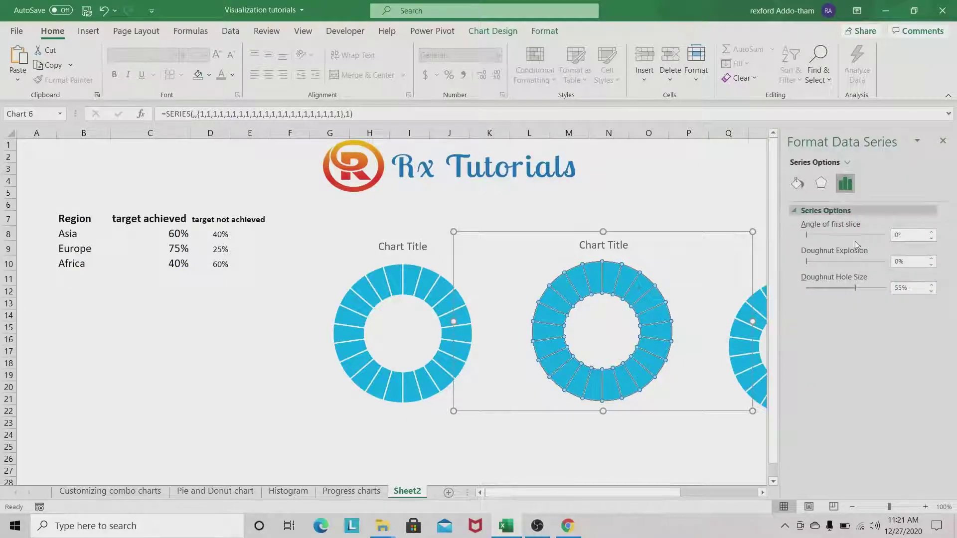
left_click(797, 184)
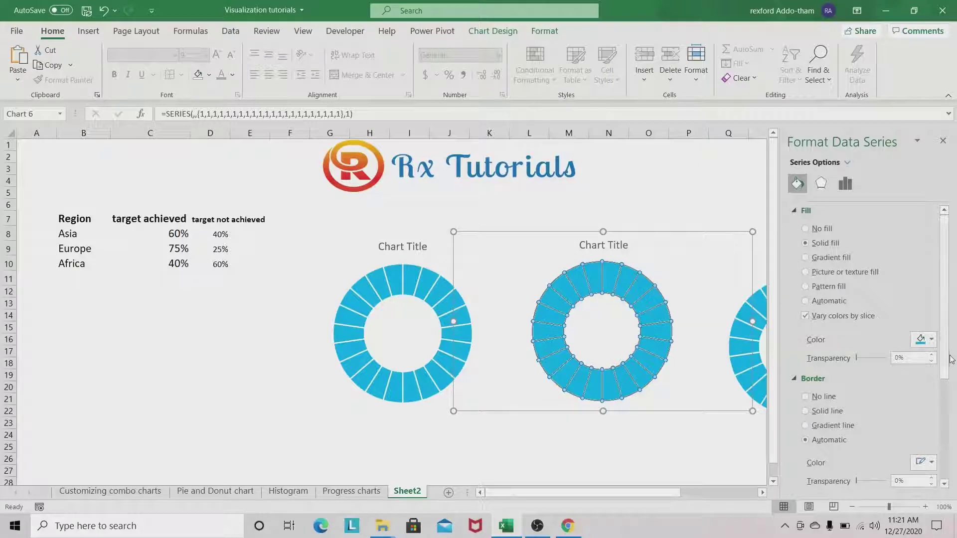
left_click(932, 341)
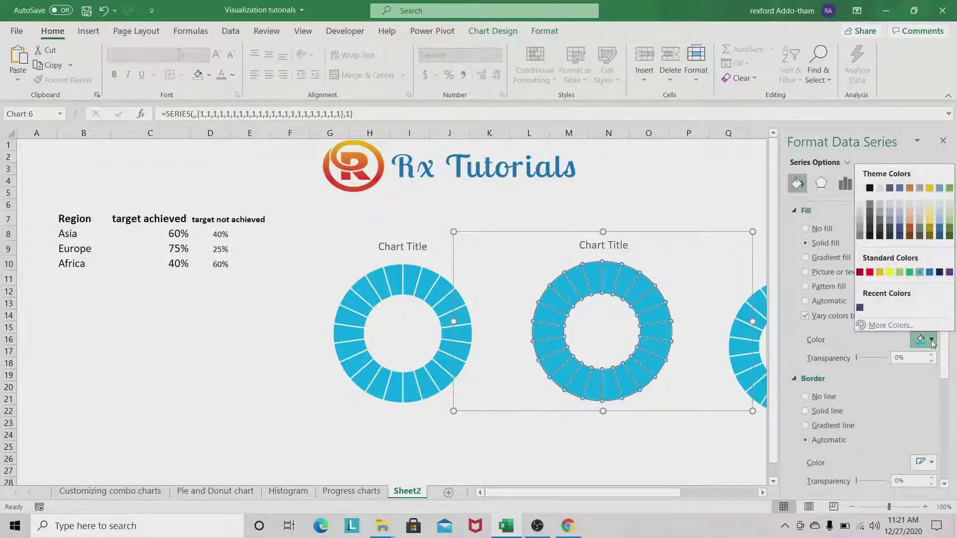
left_click(861, 272)
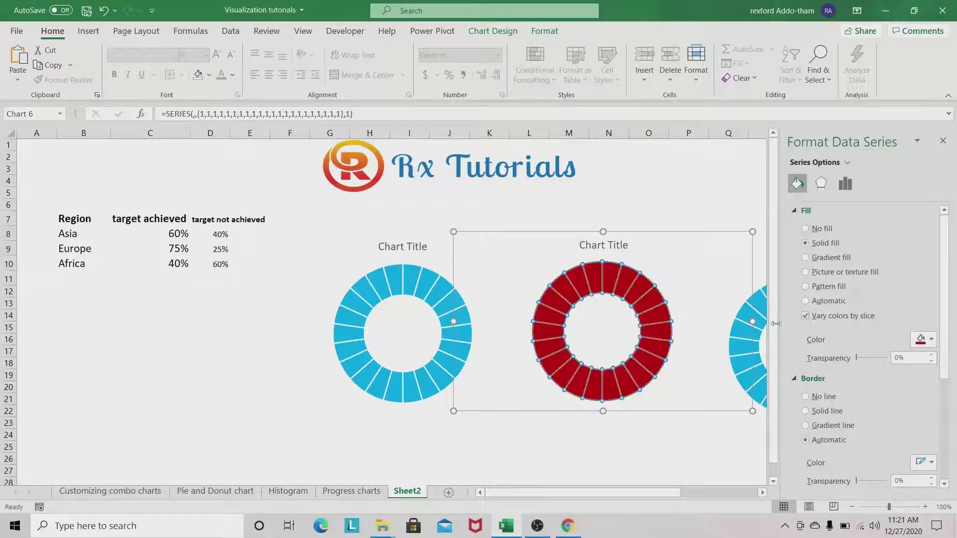
Step: Fill all slices of the third doughnut series with the standard purple color and close the formatting pane
left_click(761, 295)
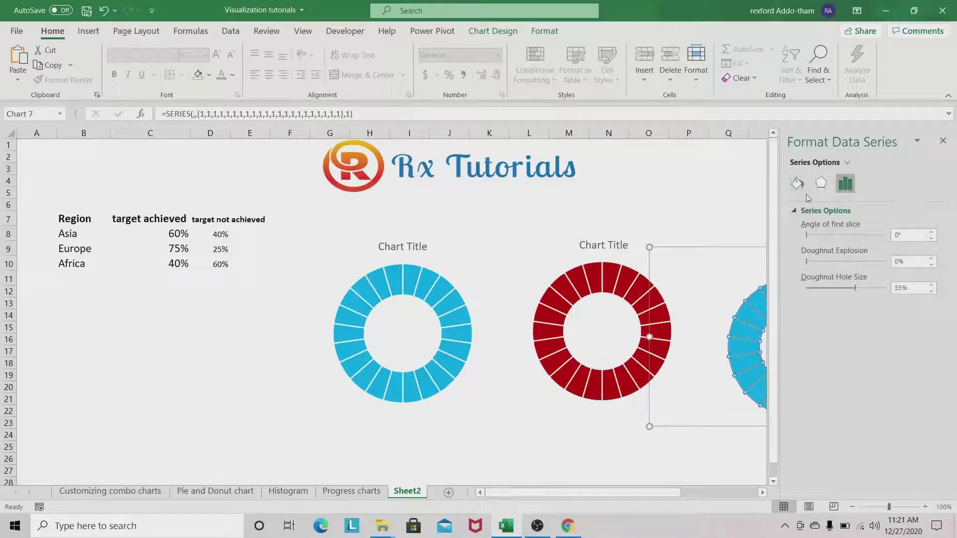
left_click(798, 184)
left_click(931, 340)
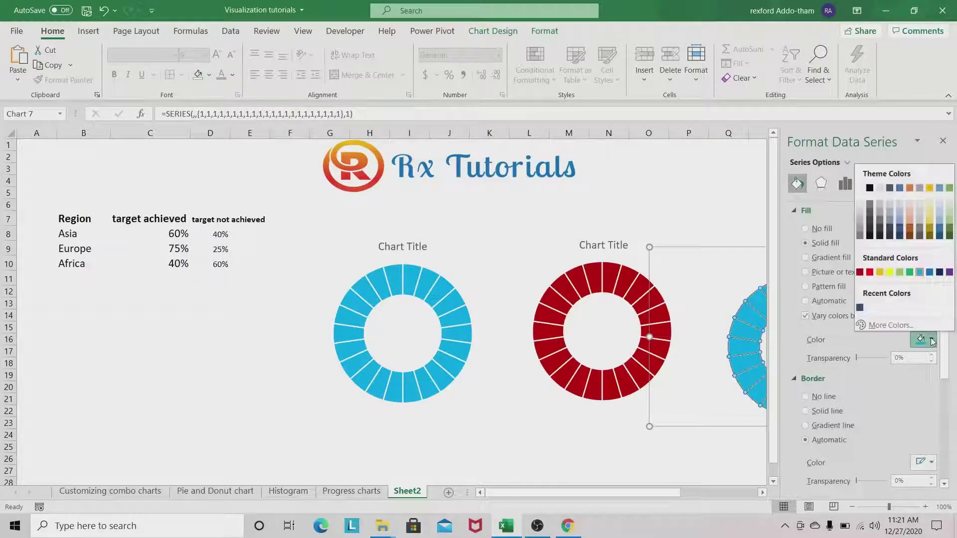
left_click(949, 272)
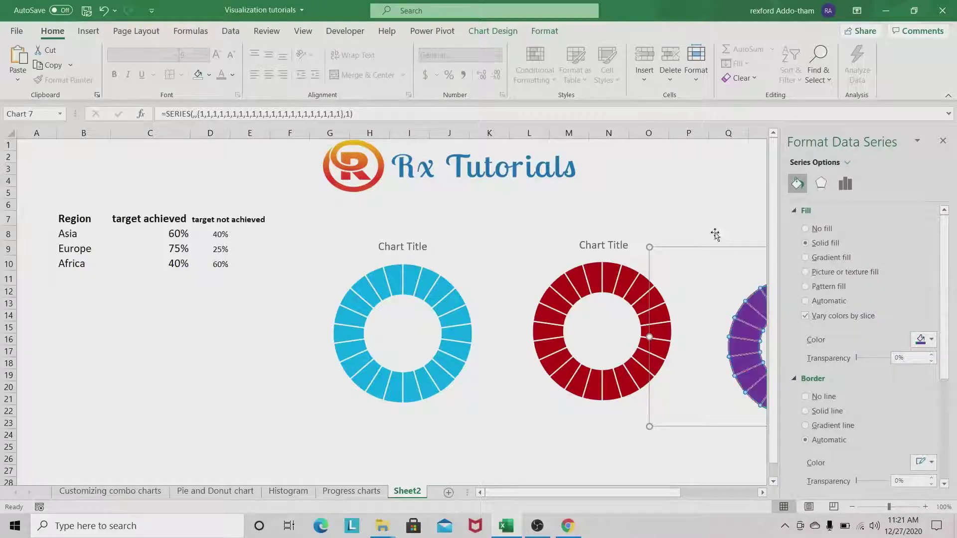
left_click(703, 204)
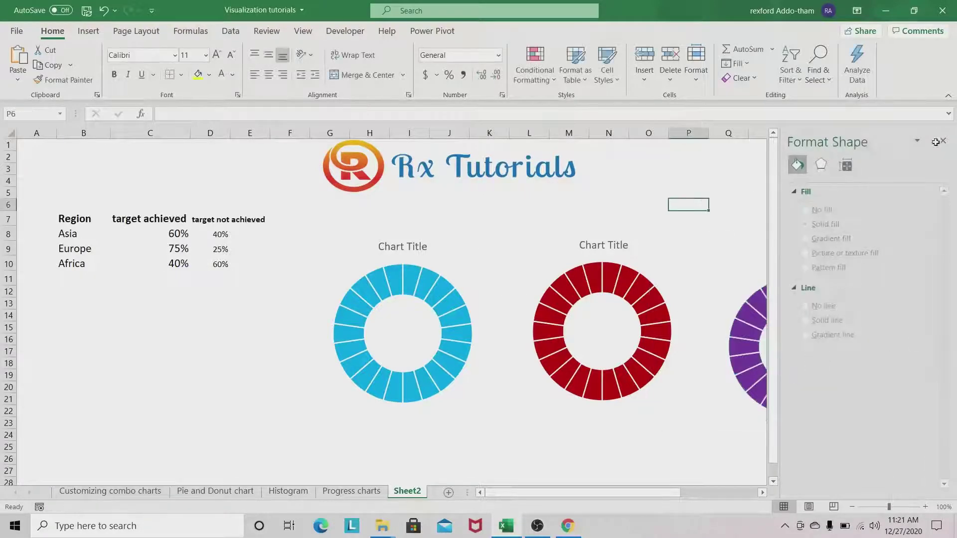
left_click(944, 142)
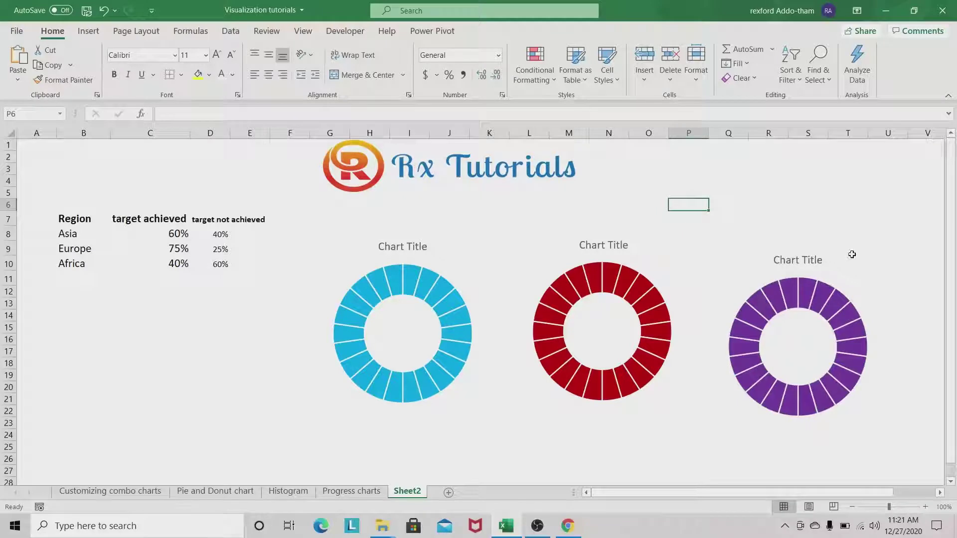
Step: Raise the purple doughnut chart slightly to bring it closer in line with the other two charts
left_click(851, 258)
left_click(870, 275)
left_click(819, 274)
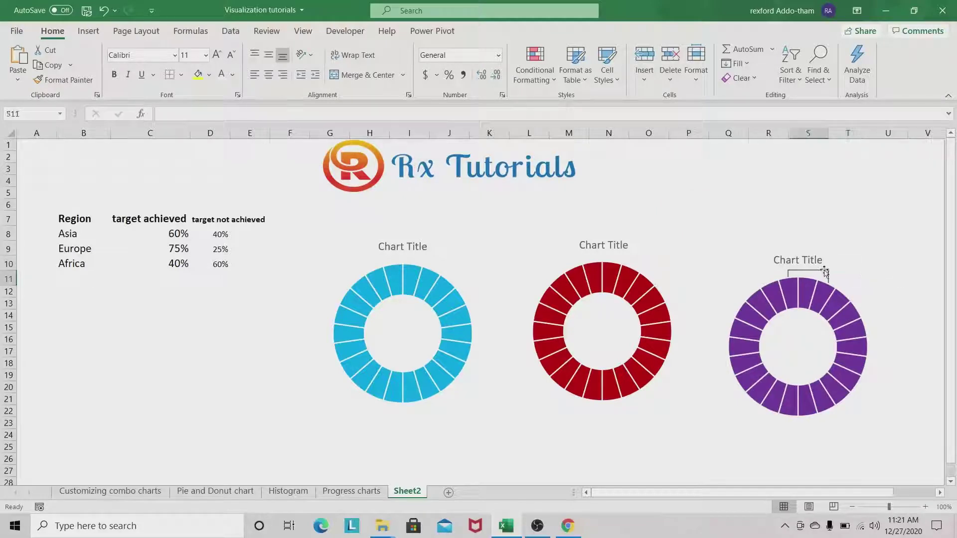
left_click(825, 251)
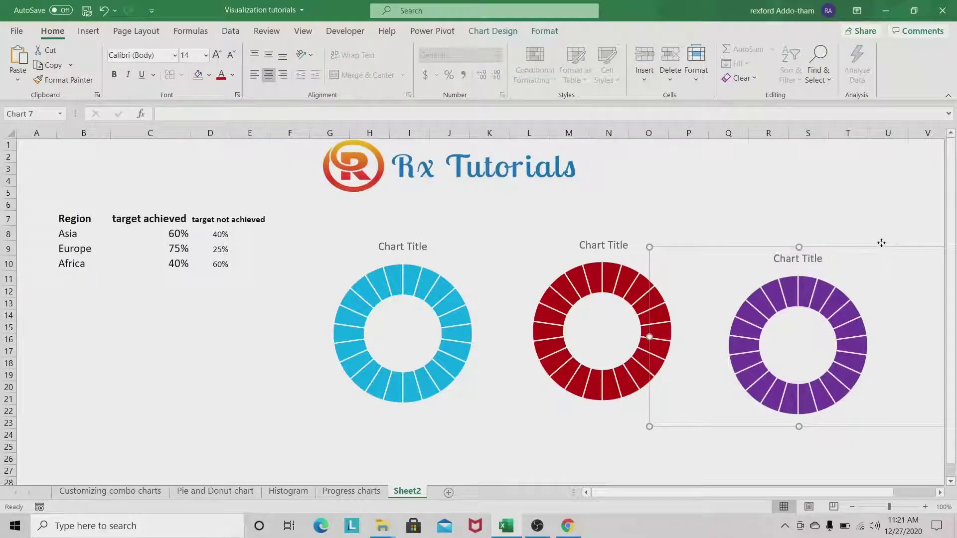
left_click_drag(881, 243, 880, 236)
left_click(476, 425)
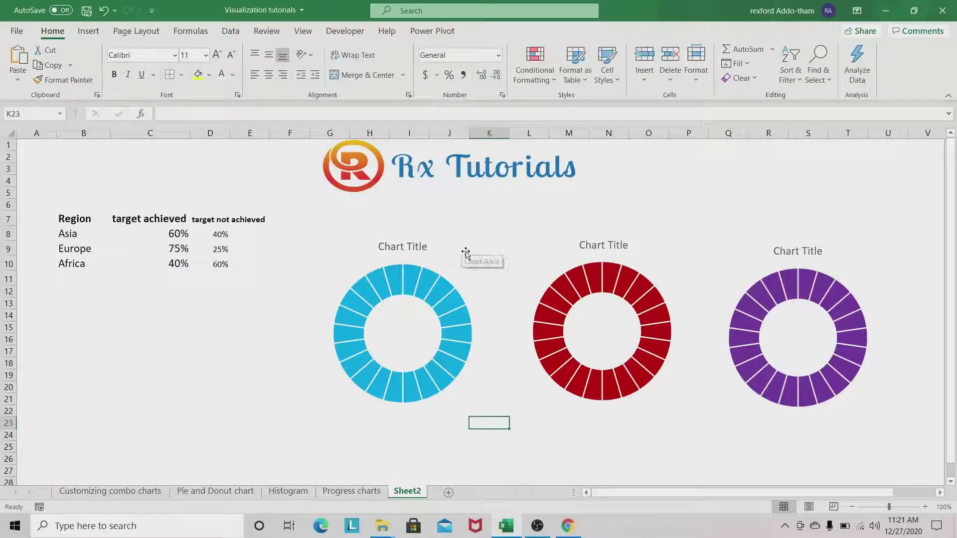
Step: Shift the light blue doughnut chart slightly away from the red one
left_click(452, 246)
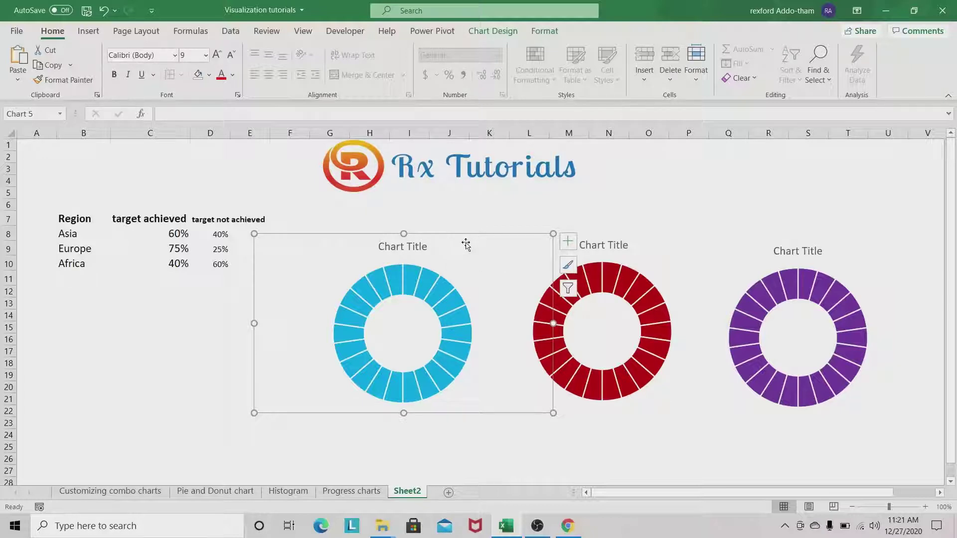
left_click(652, 247)
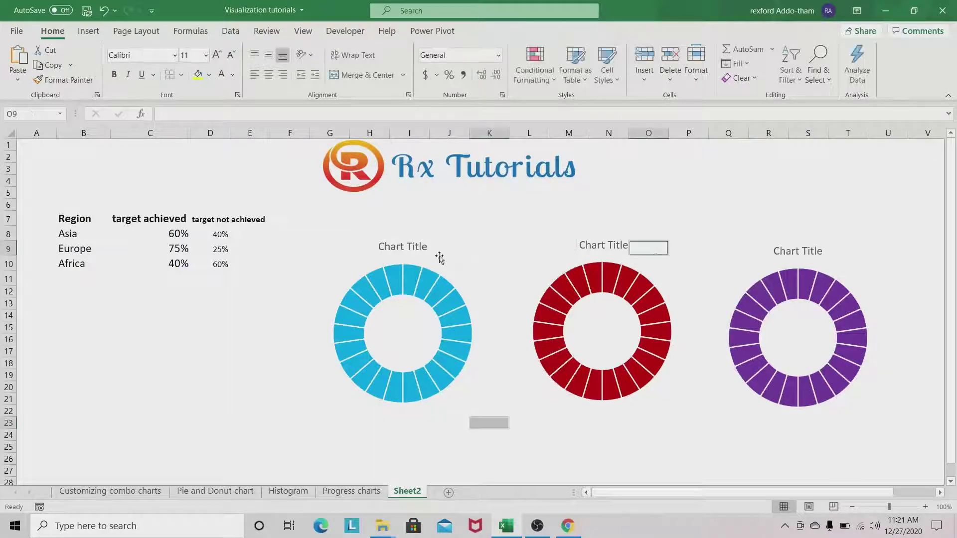
left_click(451, 257)
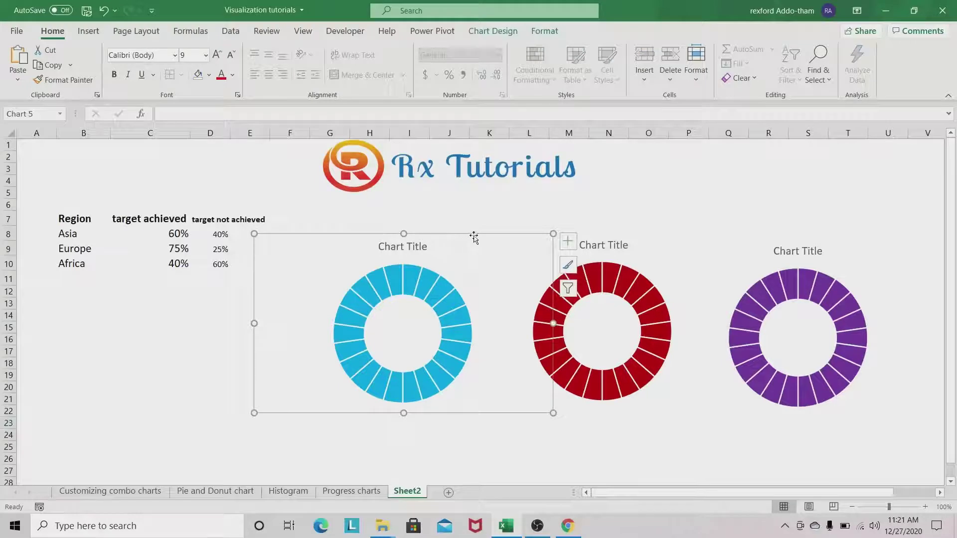
left_click(652, 246)
left_click(455, 248)
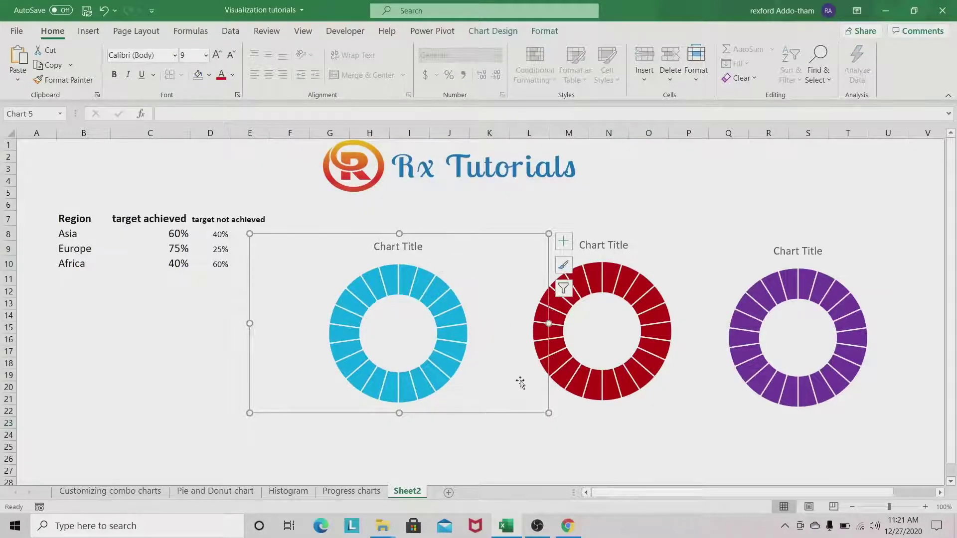
left_click(487, 439)
Step: Add a second series to the light blue doughnut chart, named from cell B8 with values from C8:D8
left_click(497, 239)
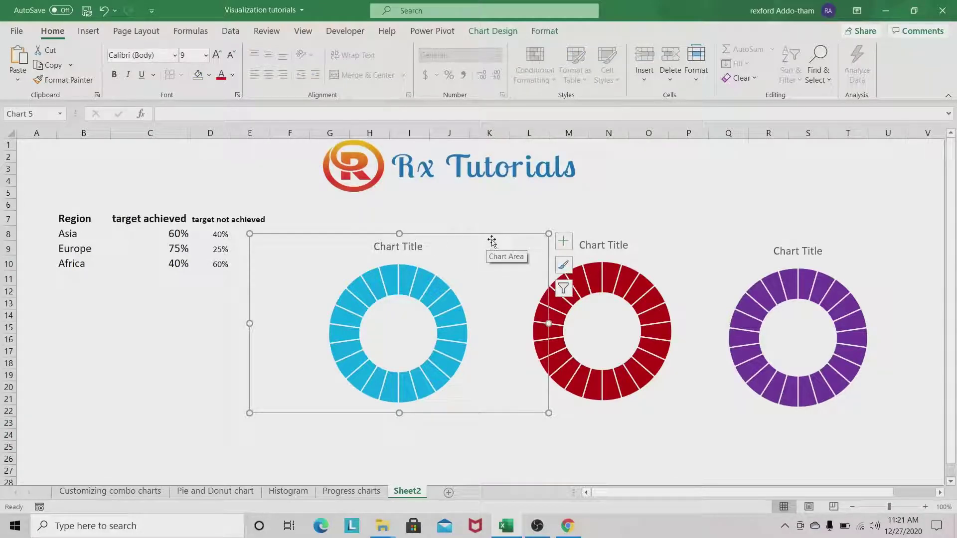
right_click(484, 264)
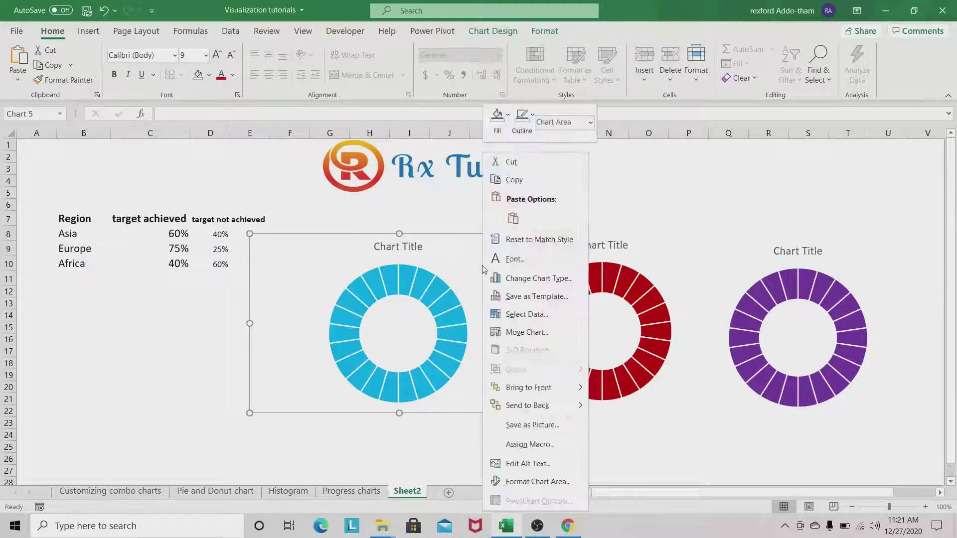
left_click(522, 314)
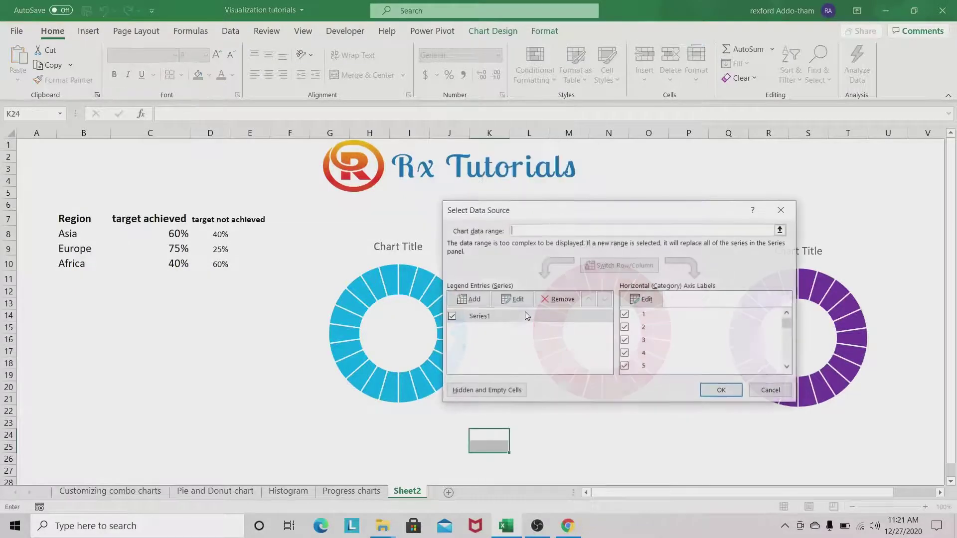
left_click_drag(559, 216, 580, 215)
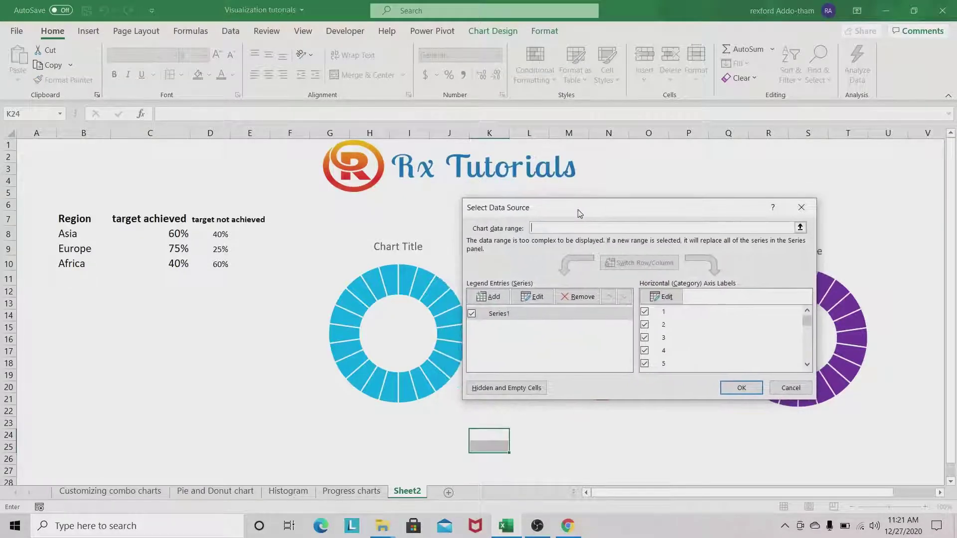
left_click(500, 303)
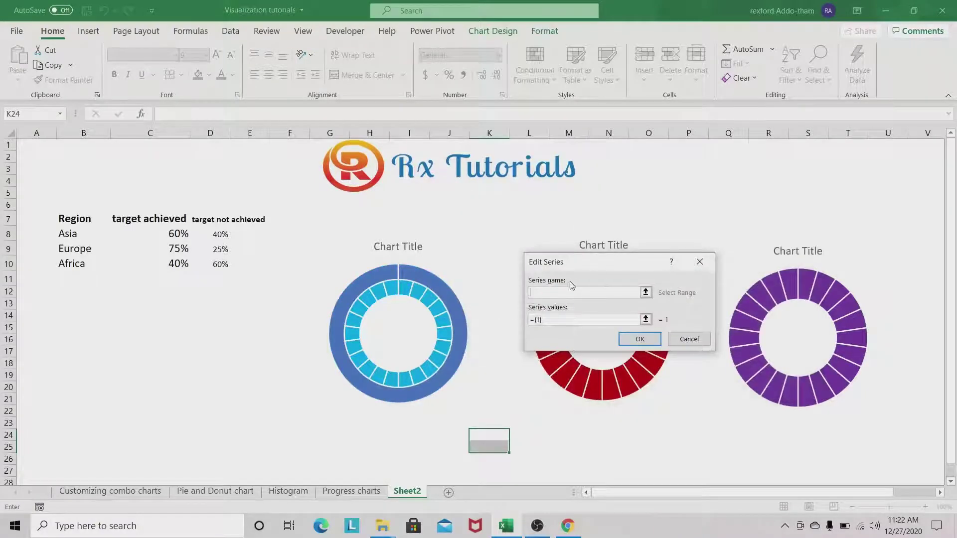
left_click_drag(602, 258, 616, 211)
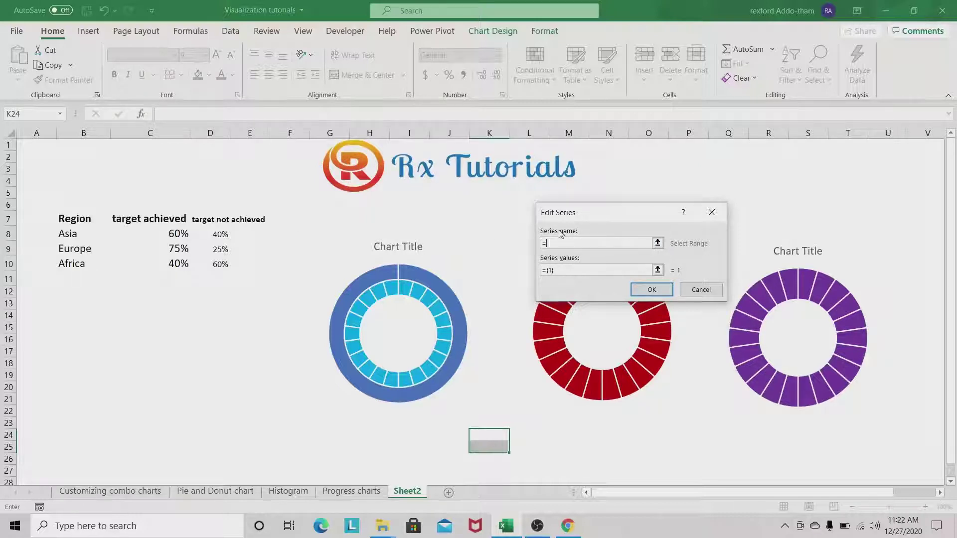
left_click(70, 234)
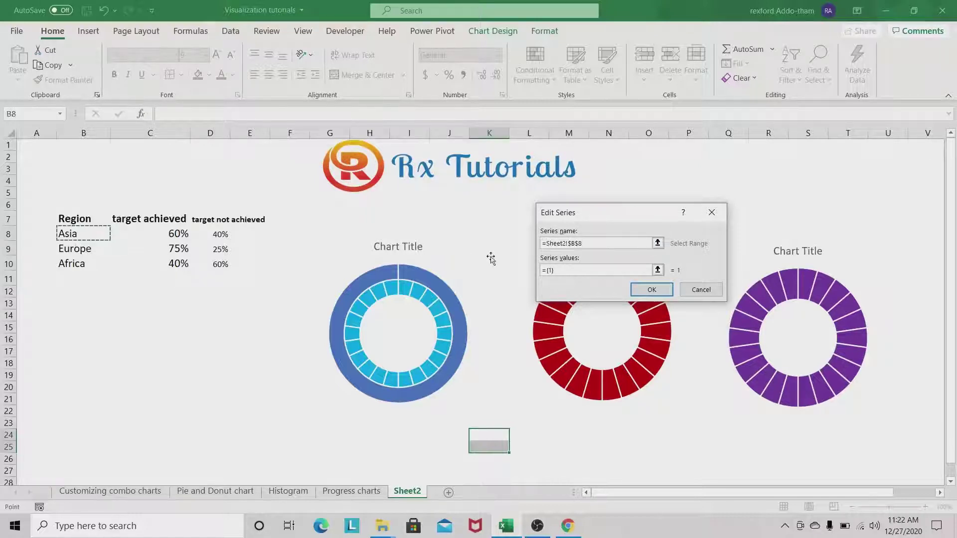
left_click(566, 270)
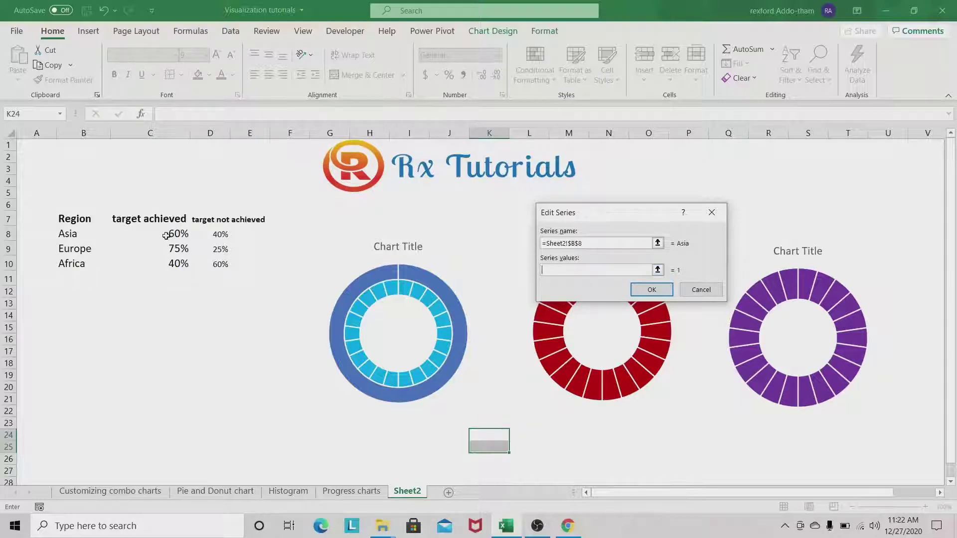
left_click_drag(166, 236, 222, 238)
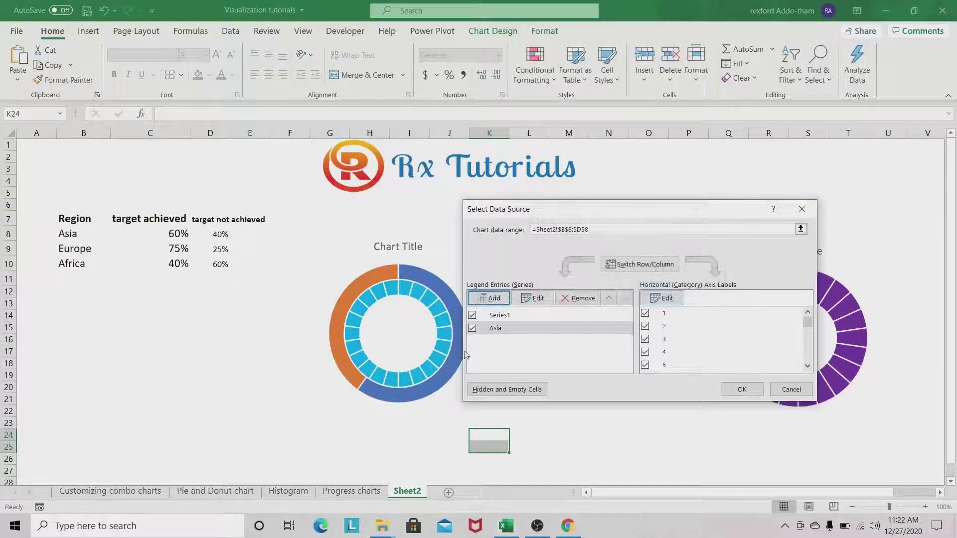
left_click(742, 389)
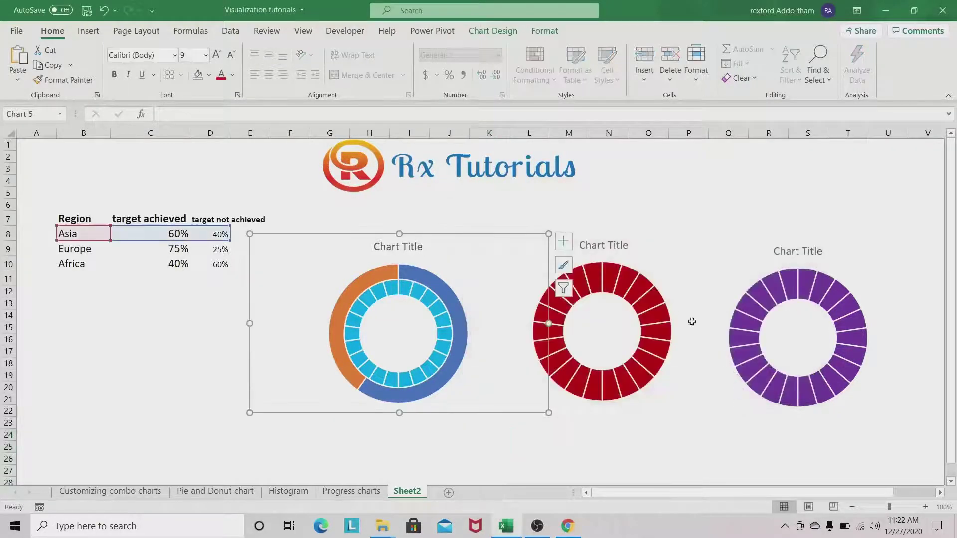
Step: Put the Asia series on the secondary axis of the first chart, keeping both series as Doughnut
left_click(438, 288)
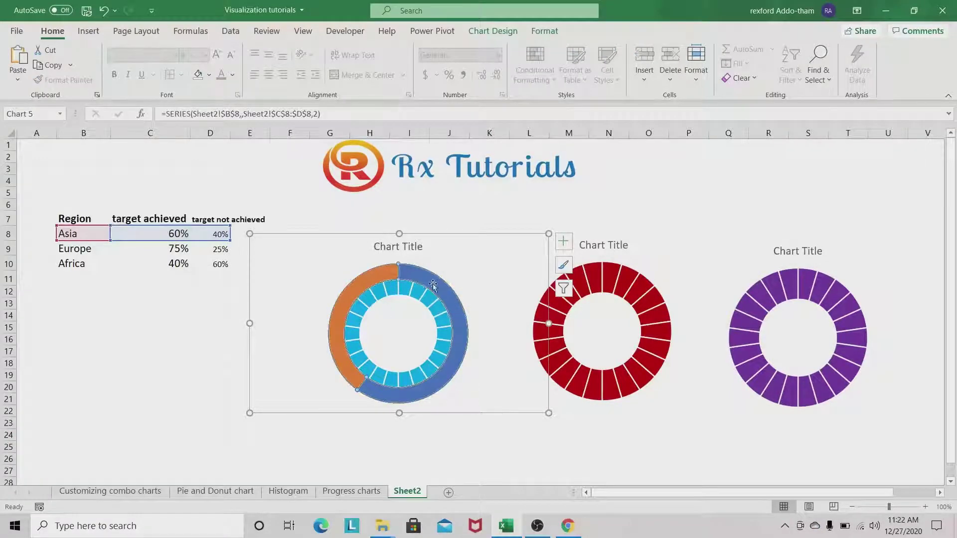
mouse_move(417, 276)
right_click(445, 293)
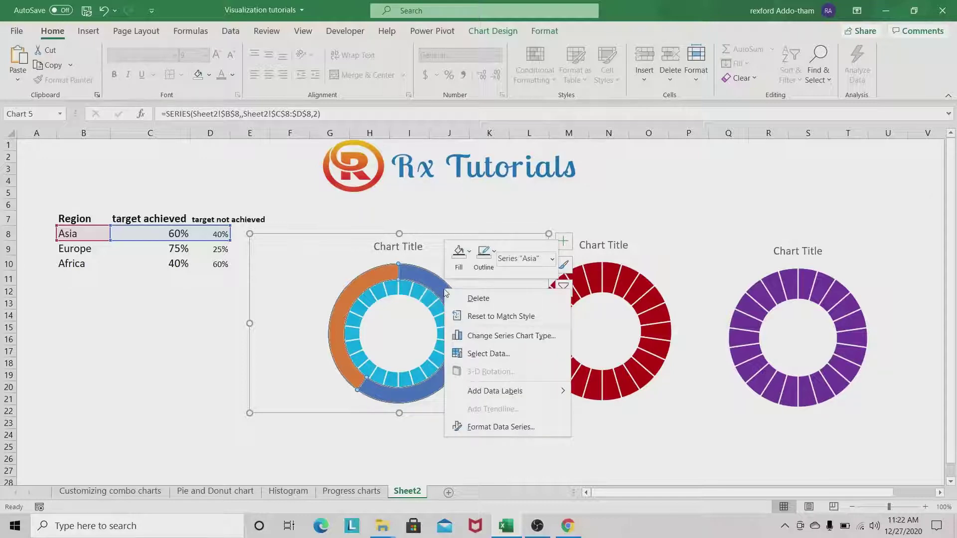
left_click(503, 337)
left_click_drag(558, 80, 743, 121)
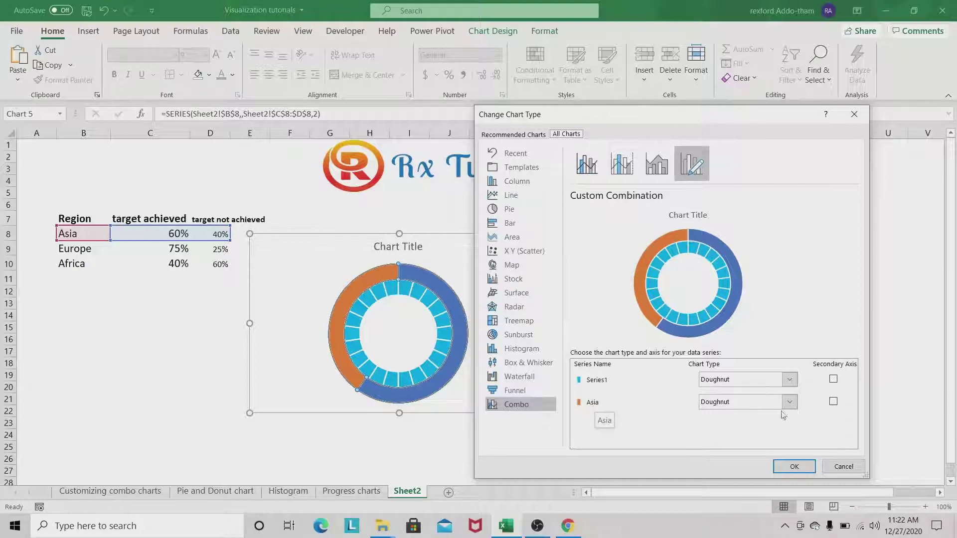
left_click(834, 401)
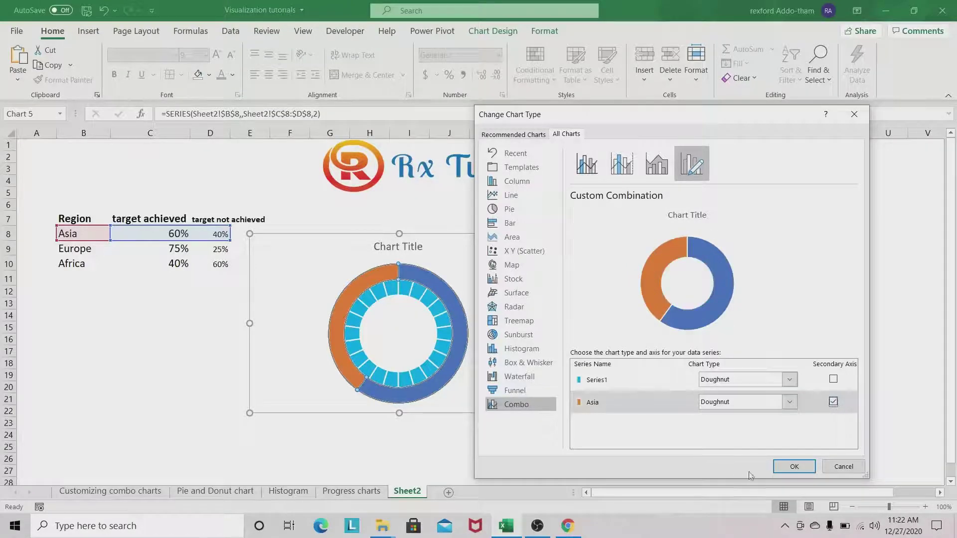
left_click(794, 467)
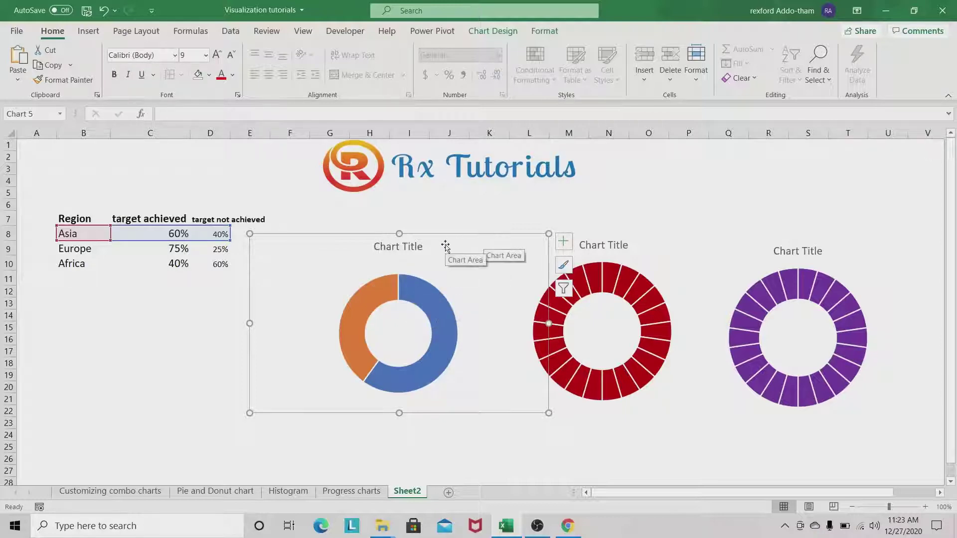
Step: Set the 60% target-achieved slice of the Asia series to no fill, without any point explosion
left_click(429, 298)
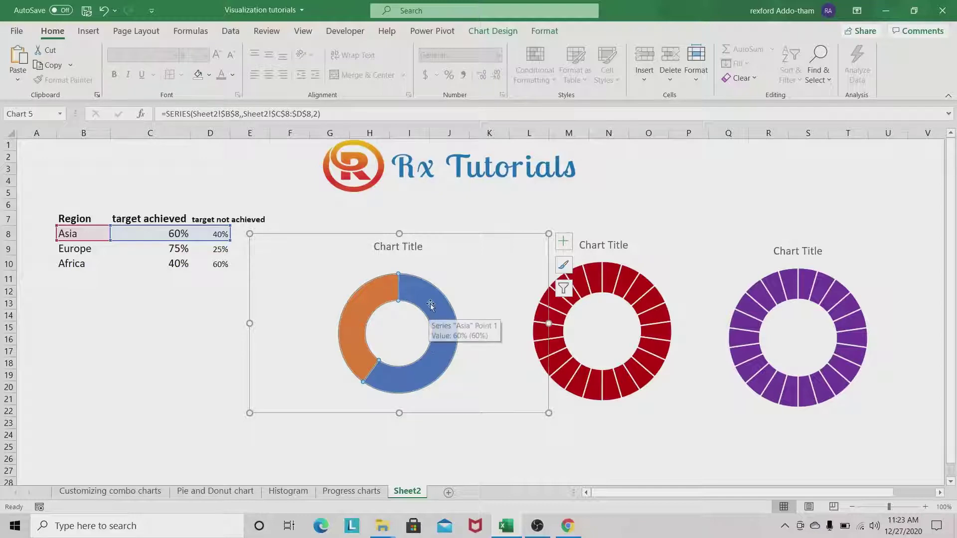
left_click(432, 303)
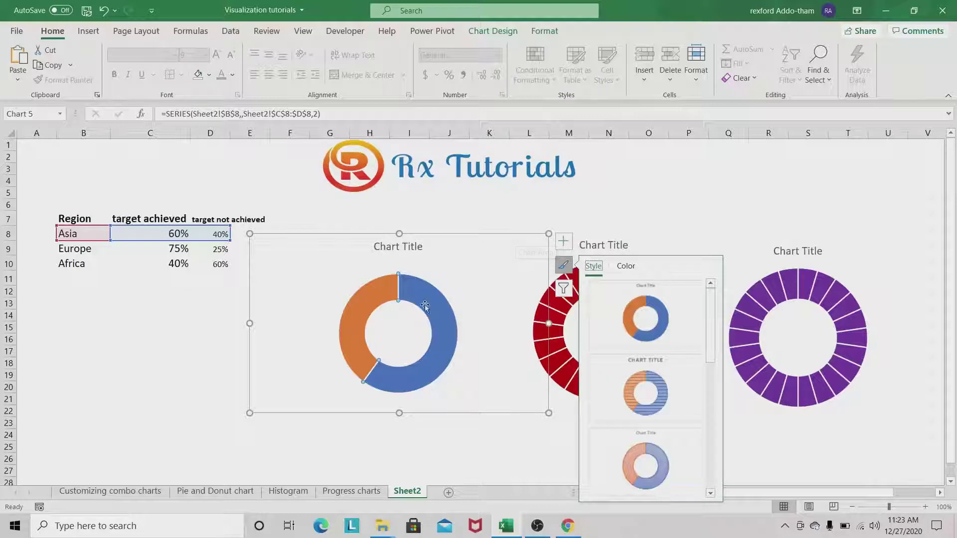
key("Escape")
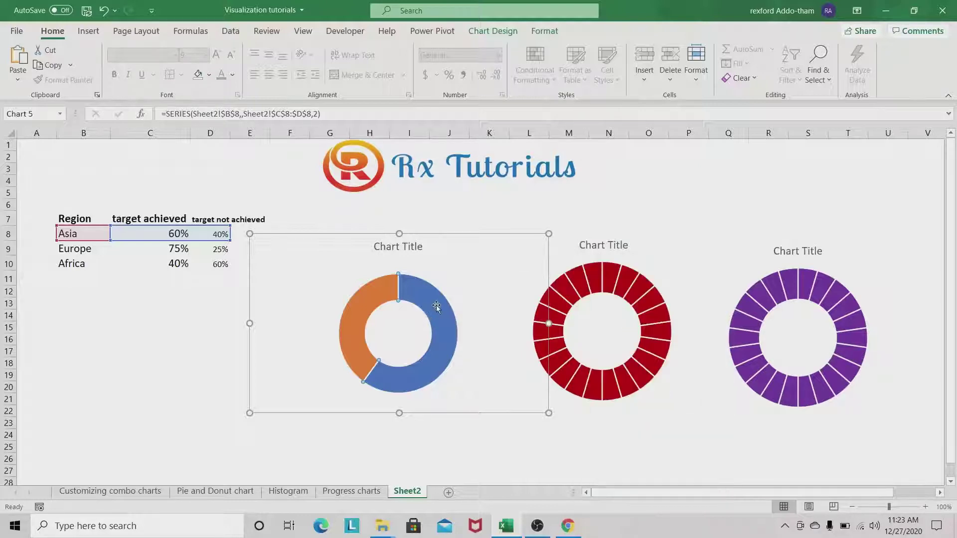
double_click(435, 305)
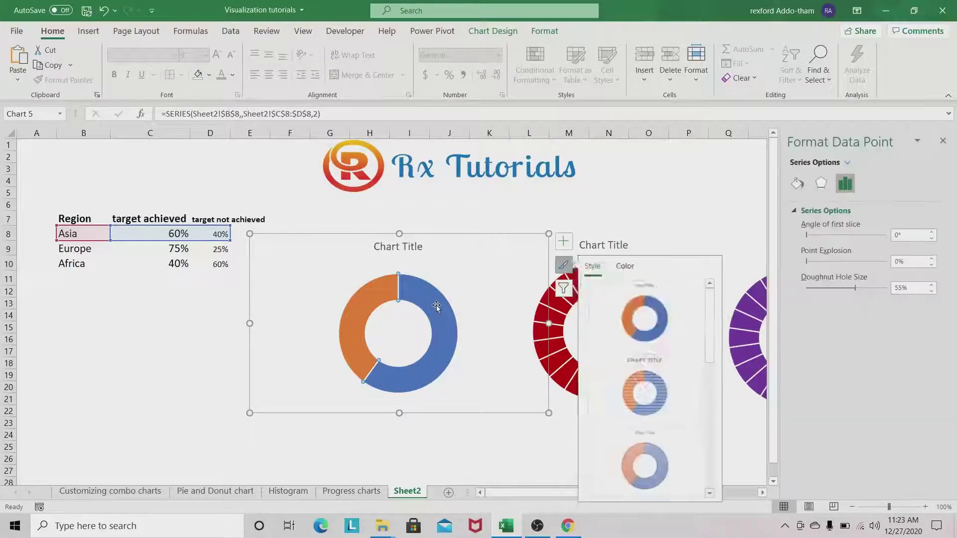
left_click_drag(433, 306, 436, 307)
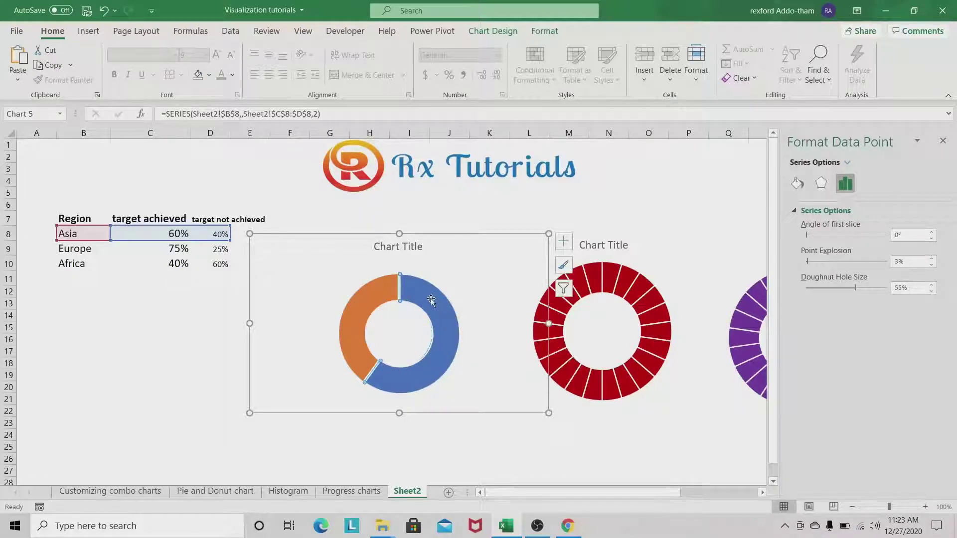
key("ctrl+z")
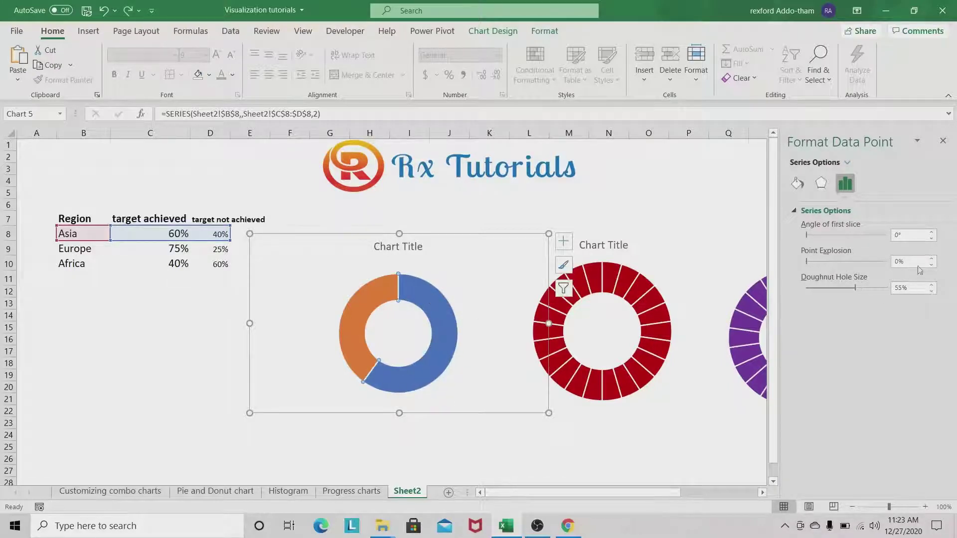
left_click(798, 184)
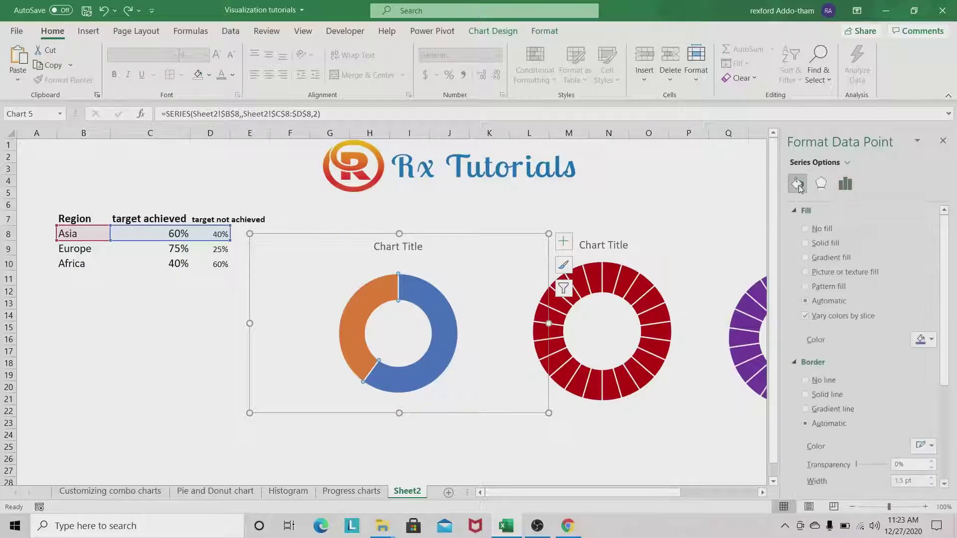
left_click(806, 229)
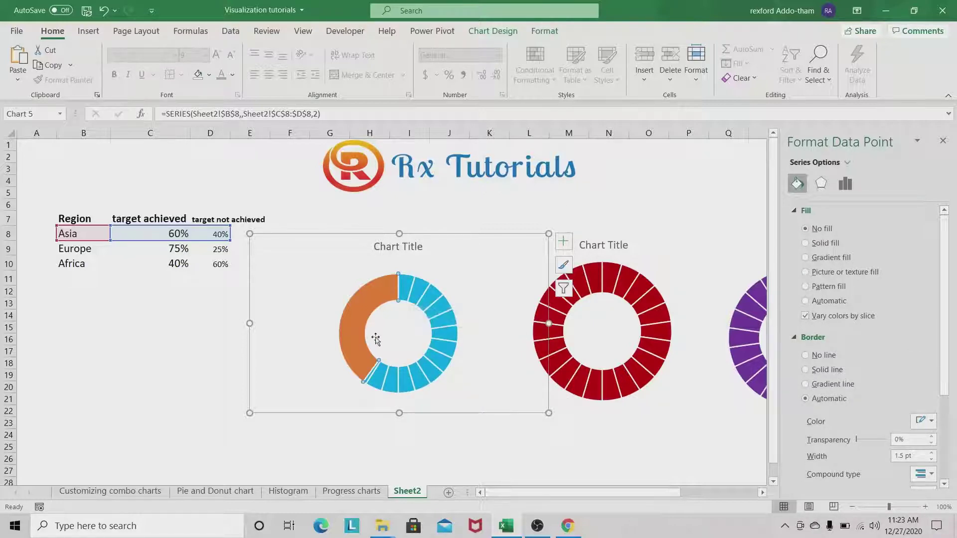
Step: Fill the Asia series' 40% slice with the solid background-matching theme color at 20% transparency, and nudge the chart slightly away from the red doughnut
left_click(363, 309)
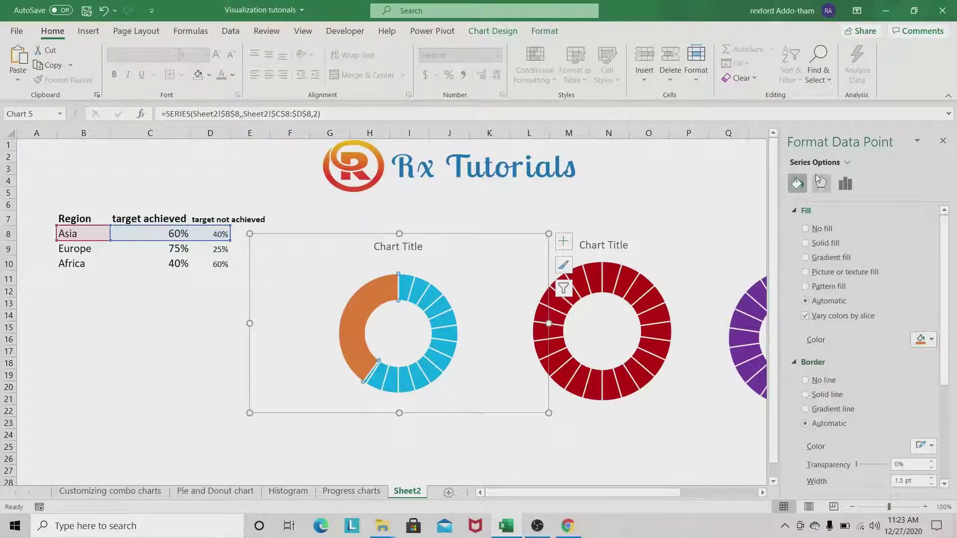
left_click(804, 244)
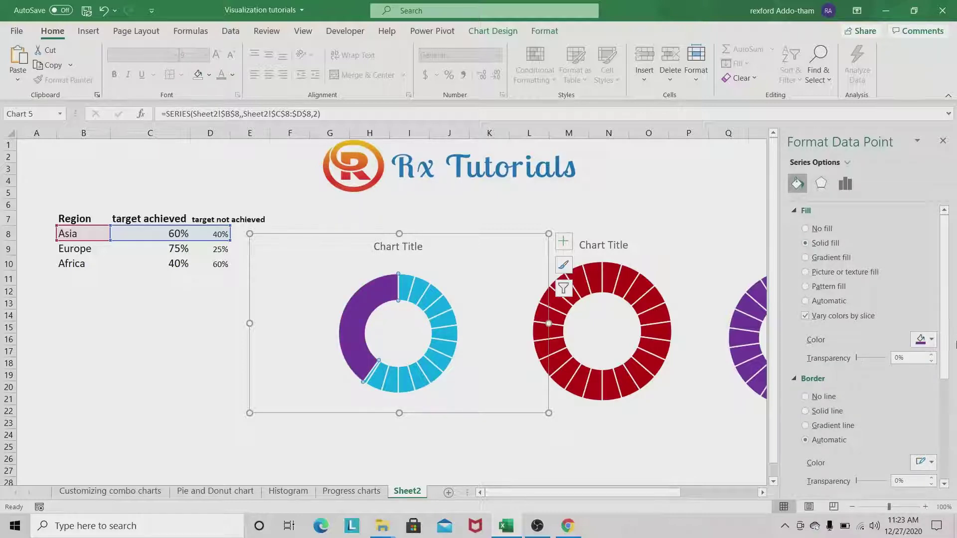
left_click(931, 341)
left_click(860, 190)
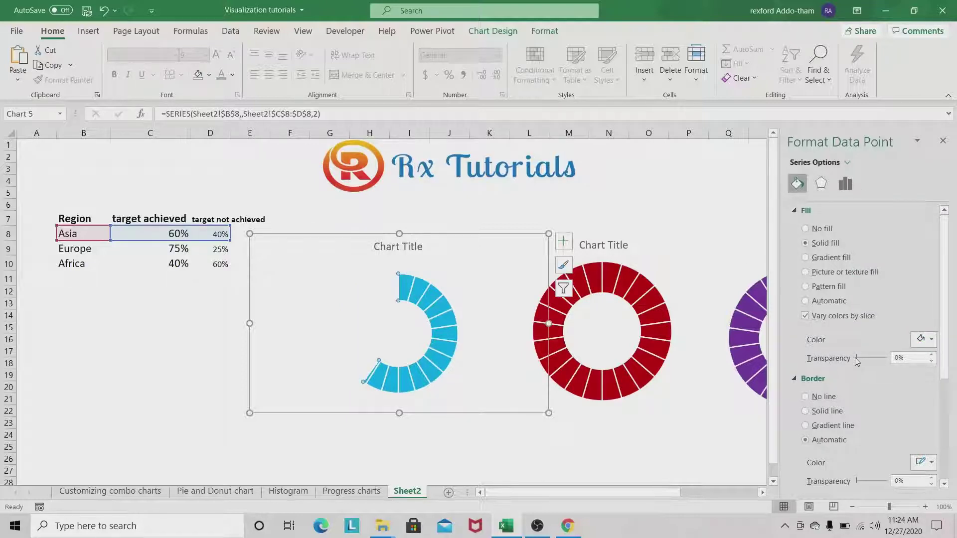
left_click_drag(859, 359, 866, 359)
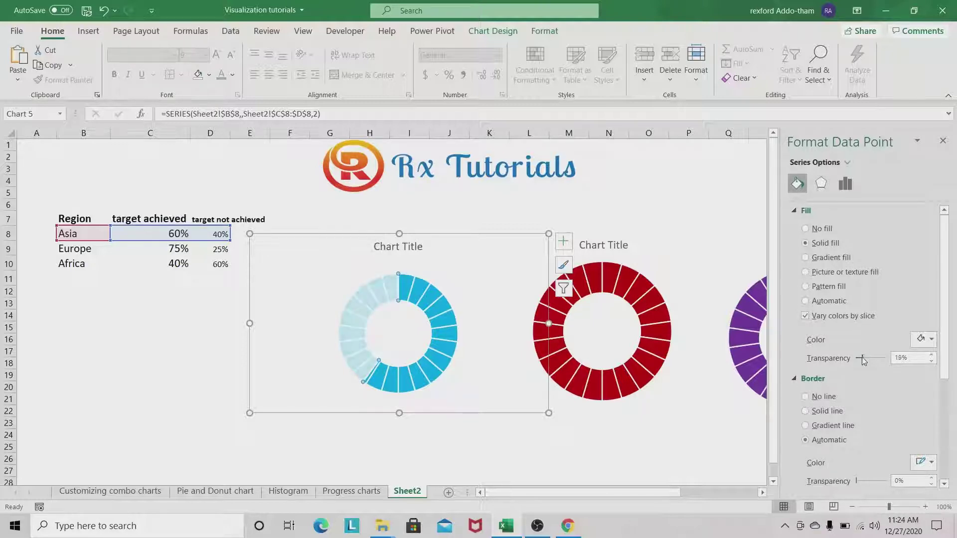
double_click(903, 357)
key("BackSpace")
type("20")
left_click(487, 250)
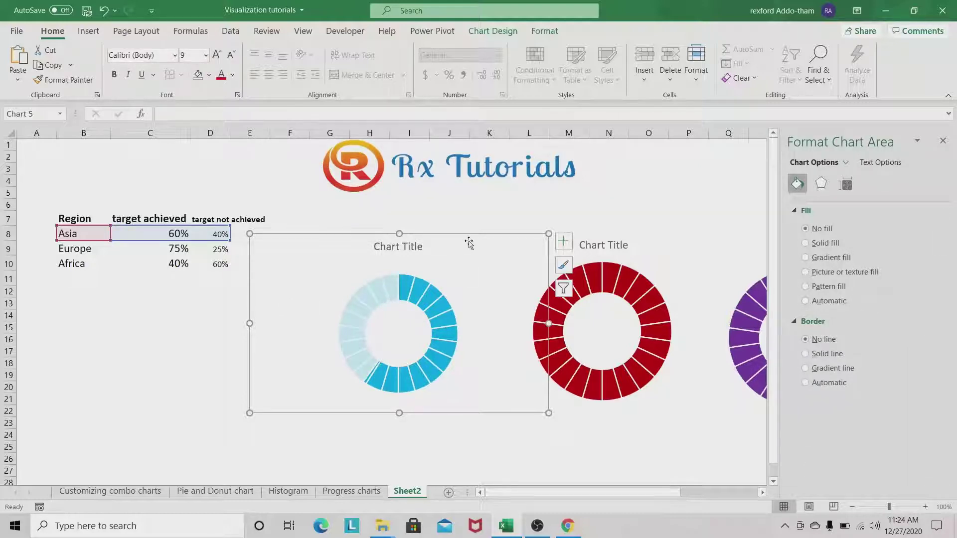
left_click_drag(464, 241, 457, 240)
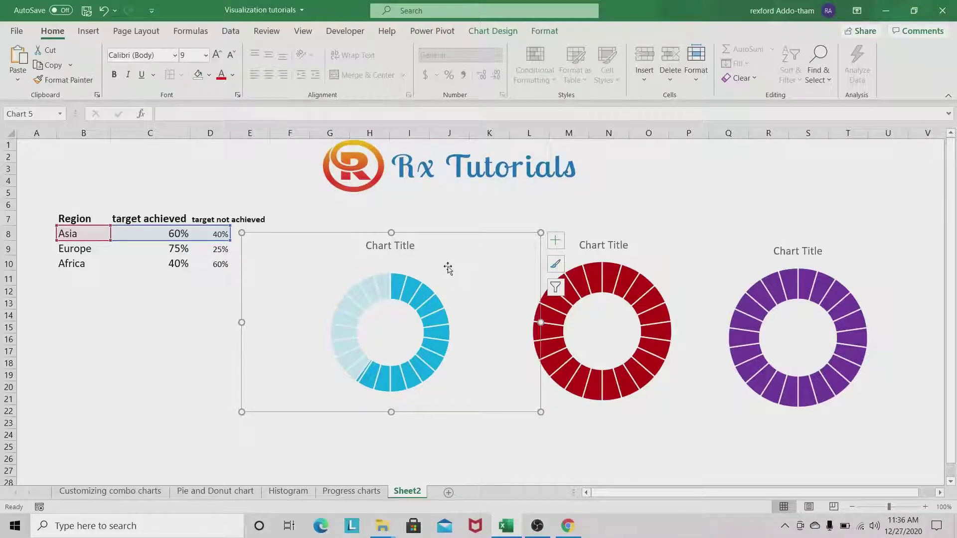
left_click(653, 263)
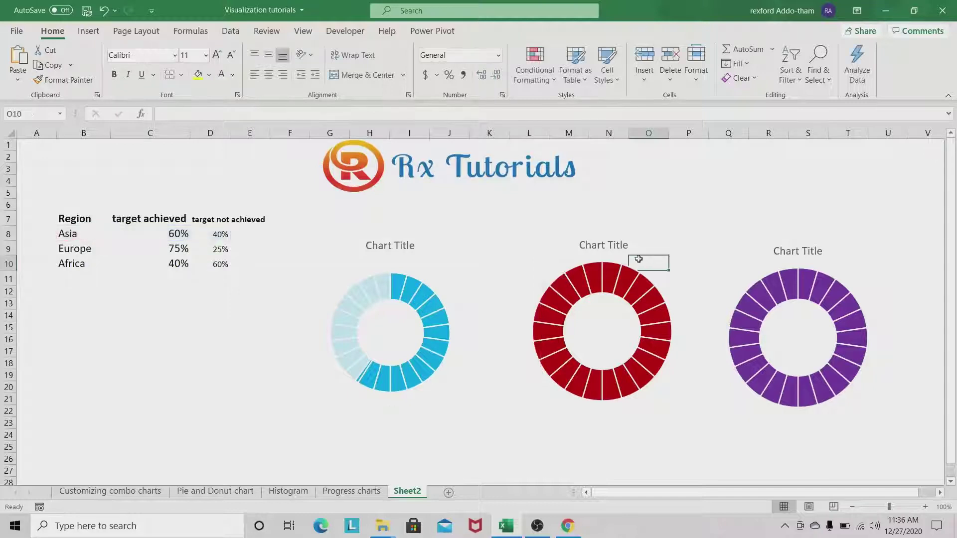
Step: Add a second series to the red doughnut chart, named from cell B9 with values from C9:D9
left_click(608, 275)
right_click(608, 275)
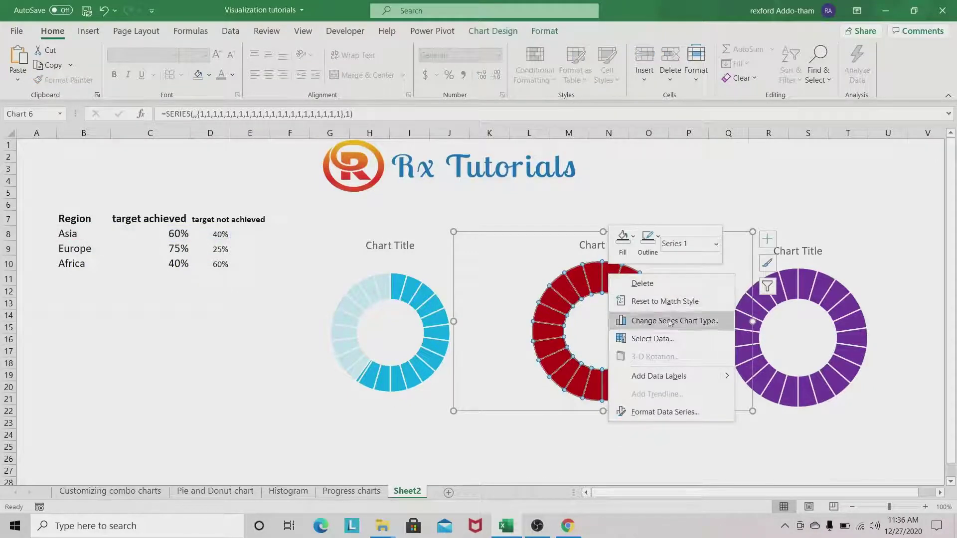
left_click(666, 341)
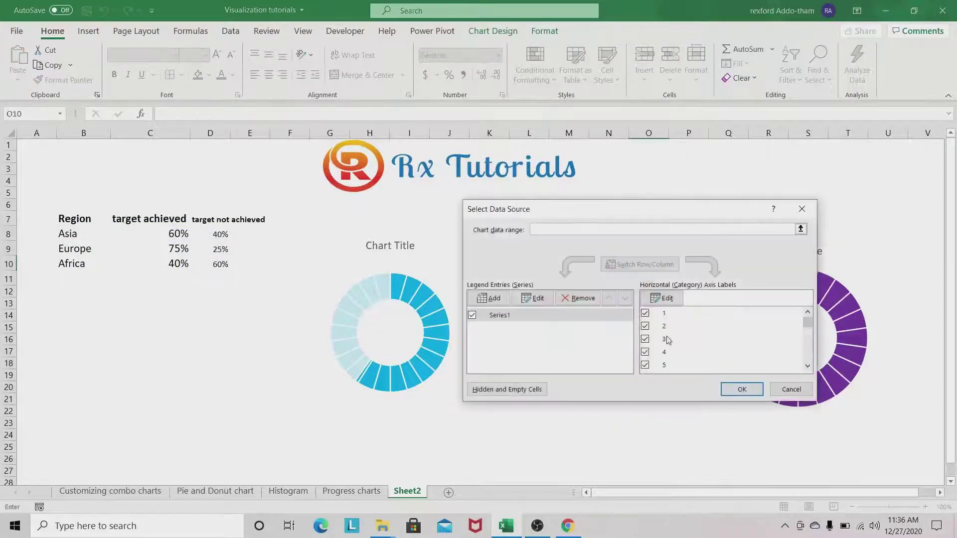
left_click(497, 303)
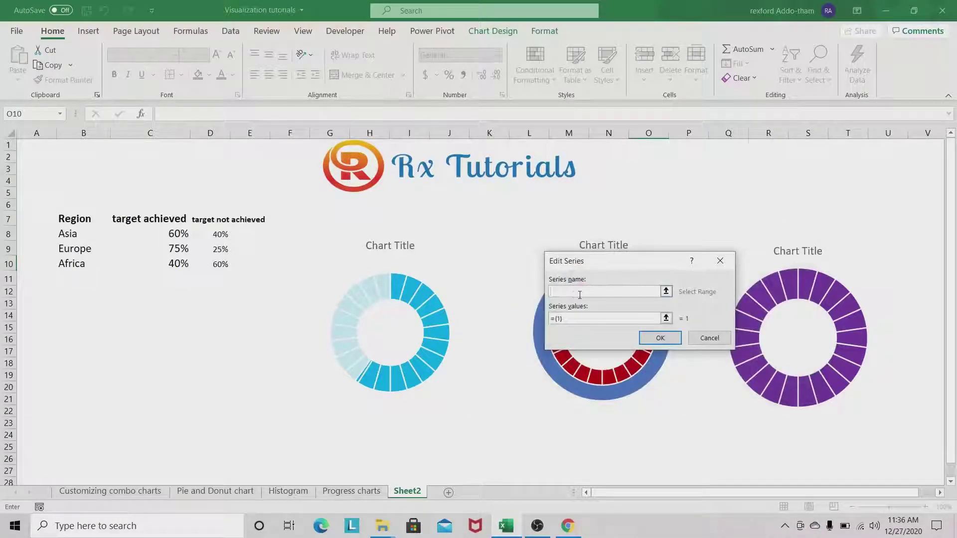
left_click(86, 252)
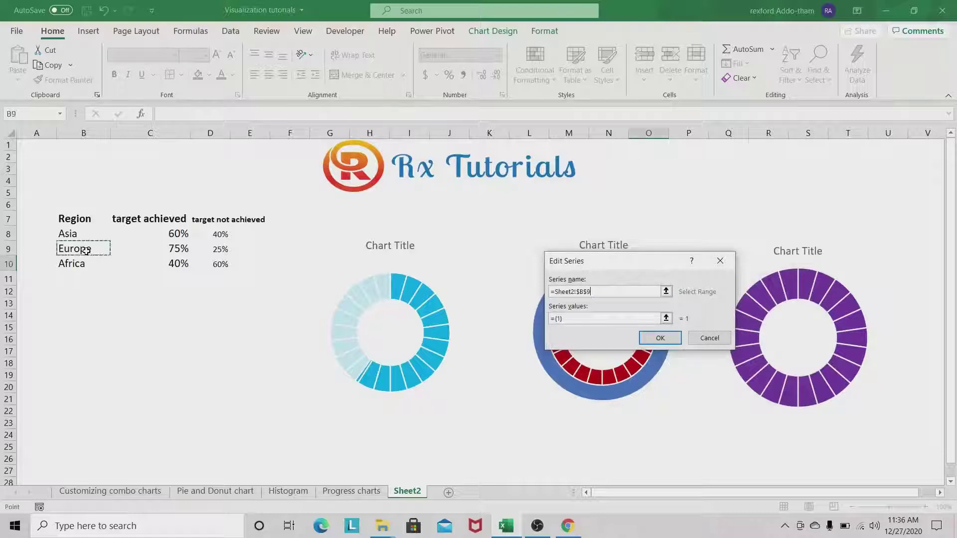
left_click(571, 317)
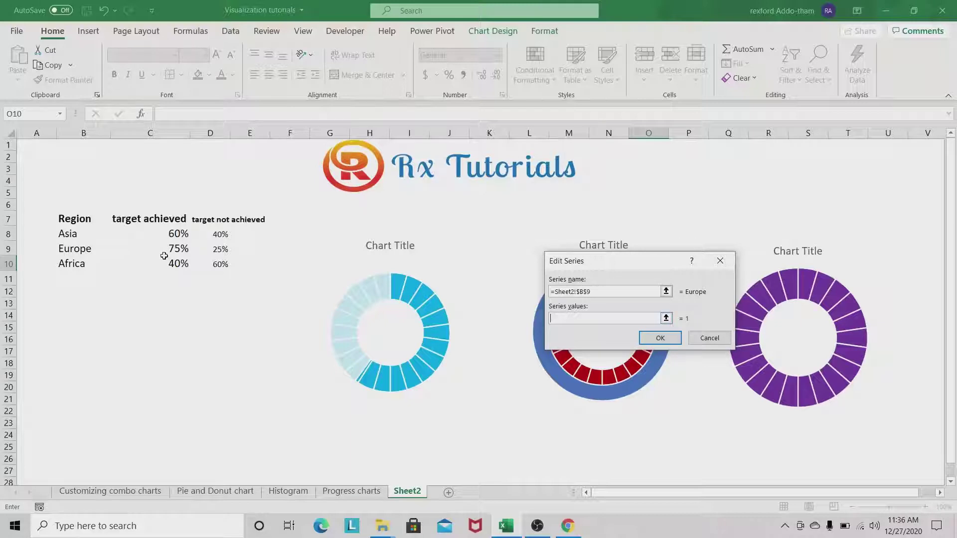
left_click_drag(166, 250, 212, 254)
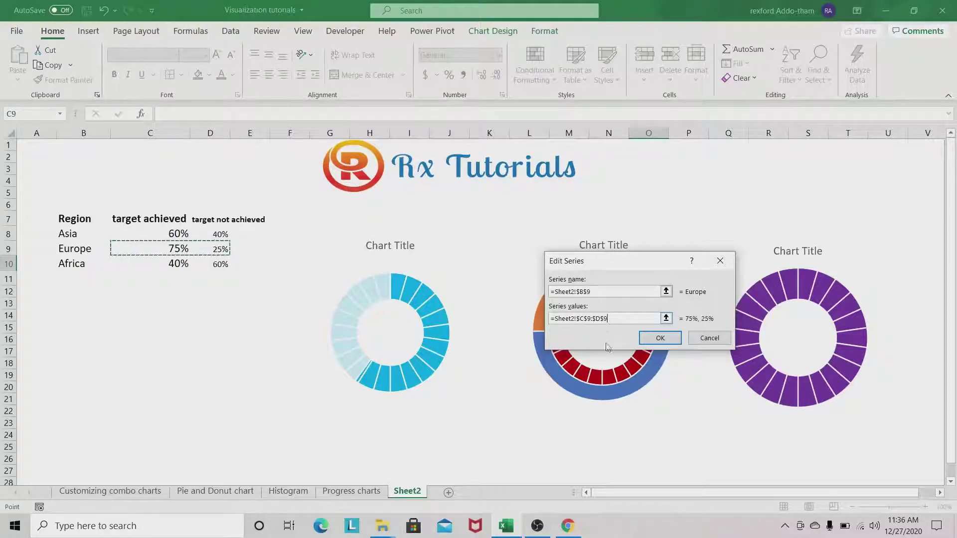
left_click(657, 338)
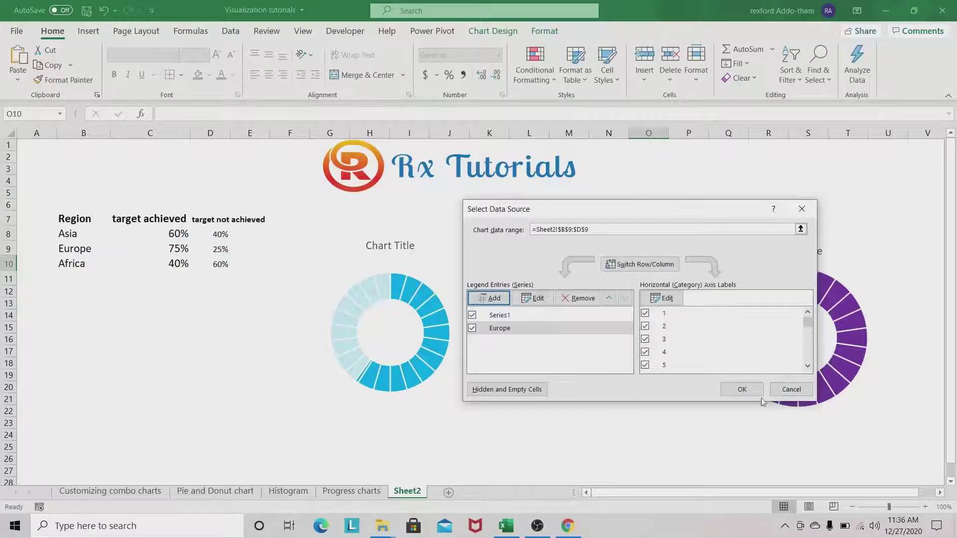
left_click(742, 390)
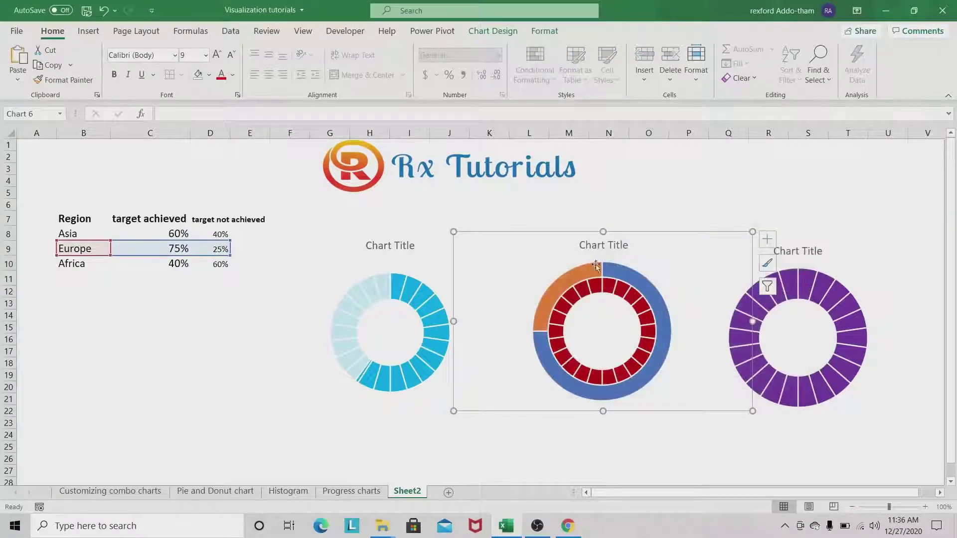
Step: Put the Europe series on the secondary axis of the red chart, keeping both series as Doughnut
left_click(630, 279)
right_click(630, 278)
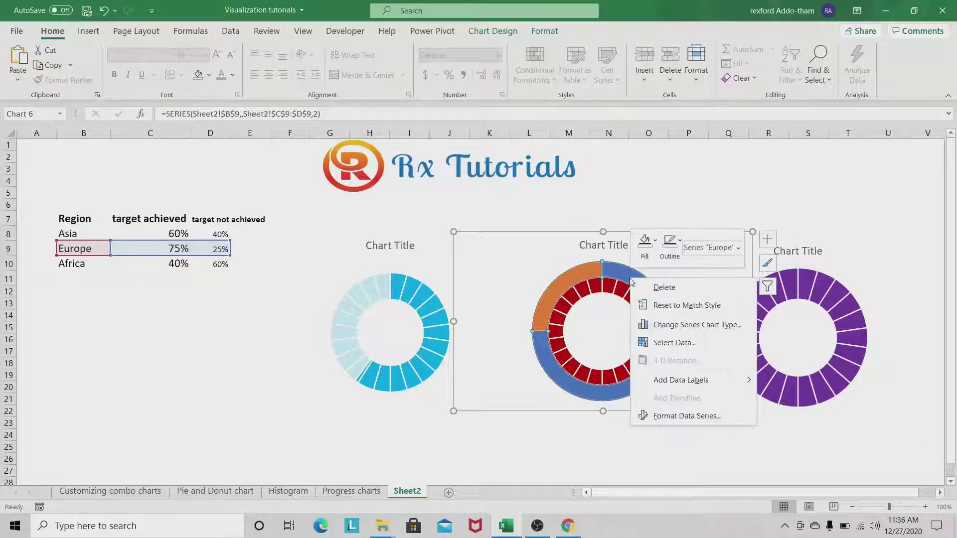
left_click(698, 323)
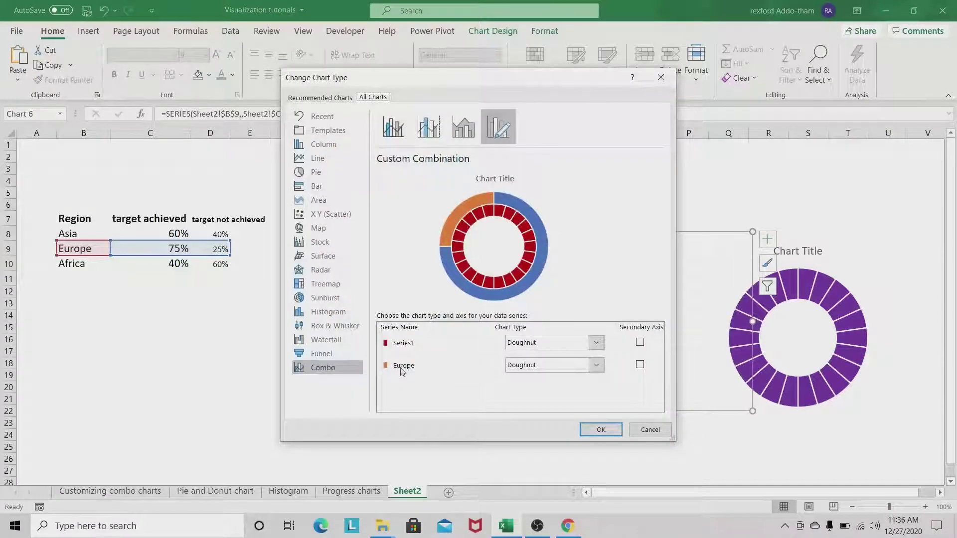
left_click(640, 365)
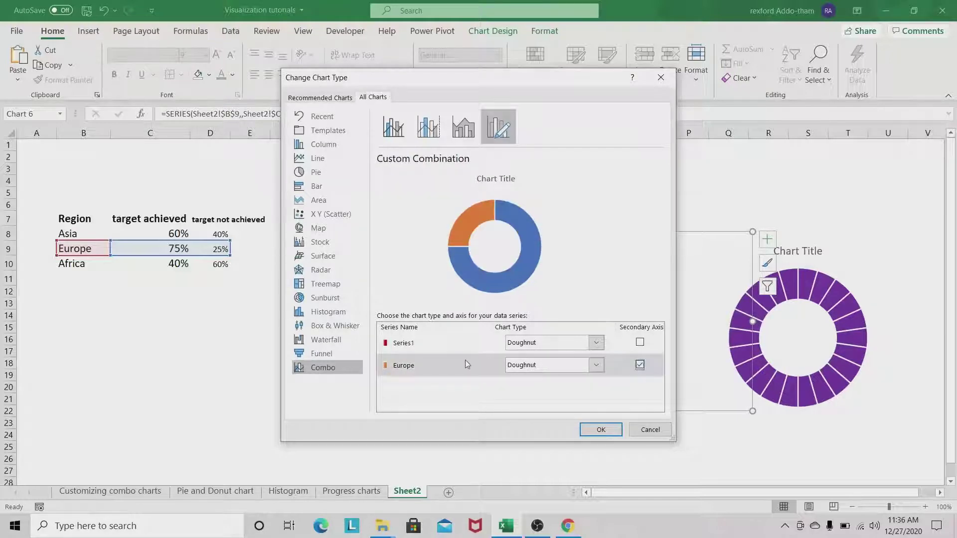
left_click(601, 429)
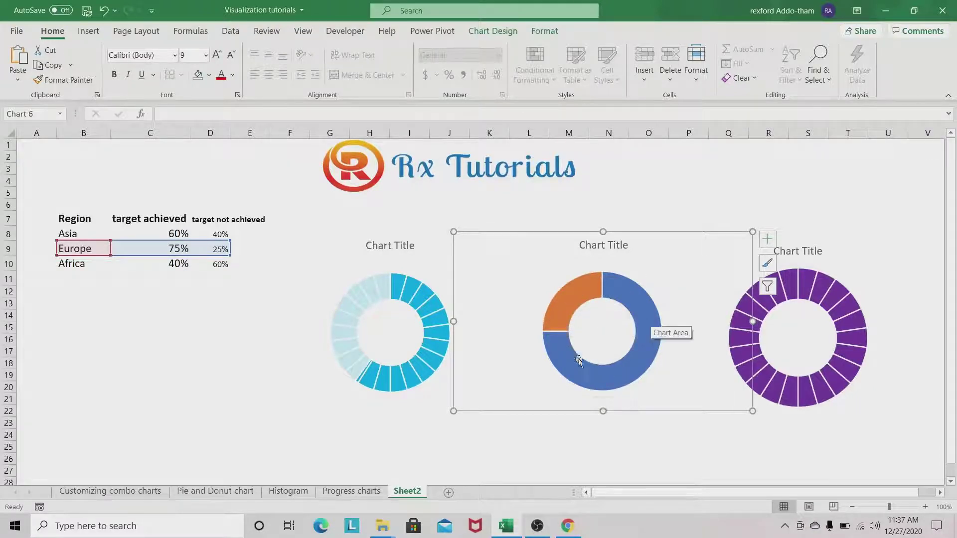
Step: Set the 75% target-achieved slice of the Europe series to no fill
left_click(641, 311)
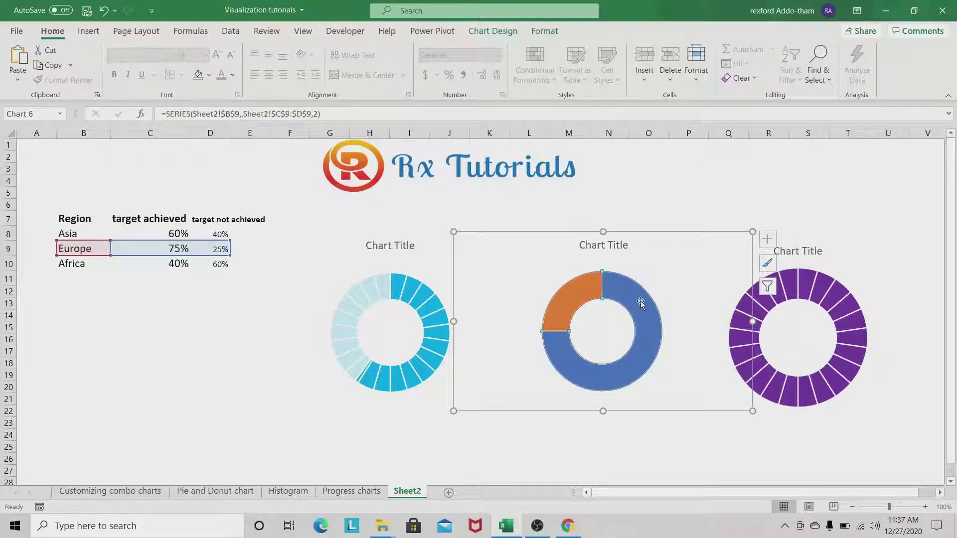
left_click(641, 308)
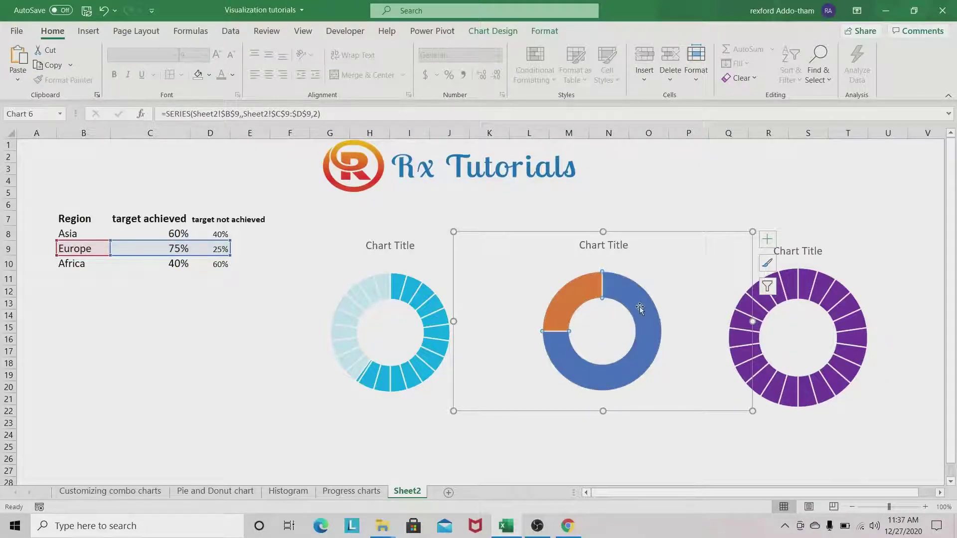
mouse_move(617, 293)
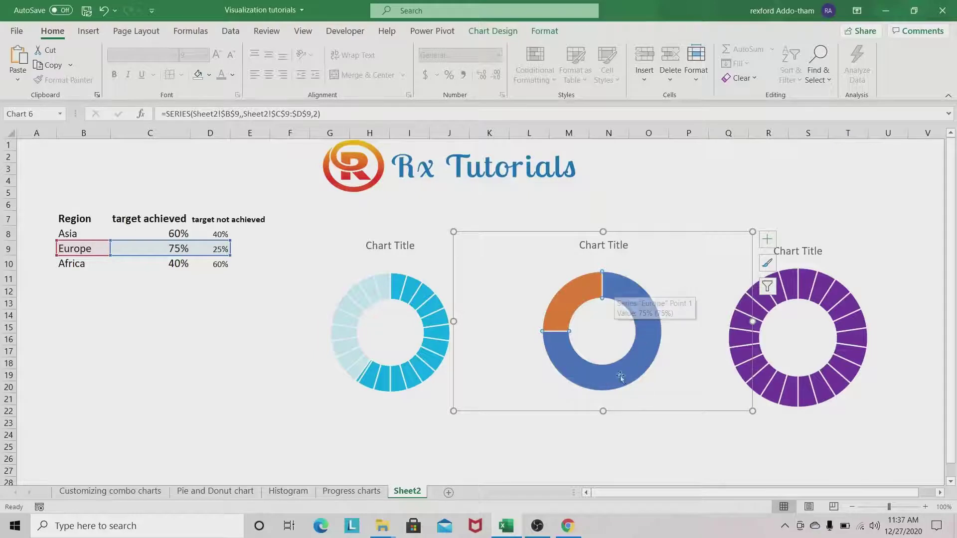
double_click(643, 319)
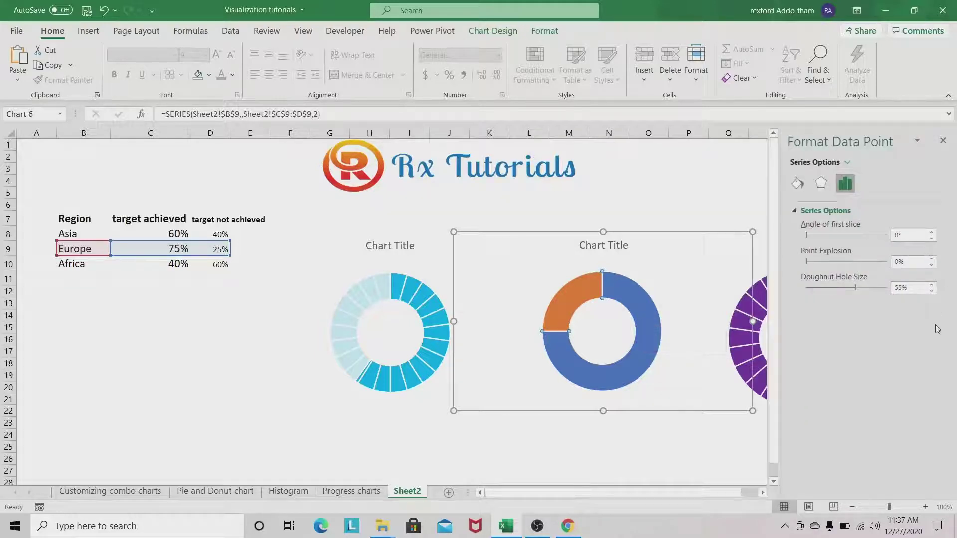
left_click(801, 187)
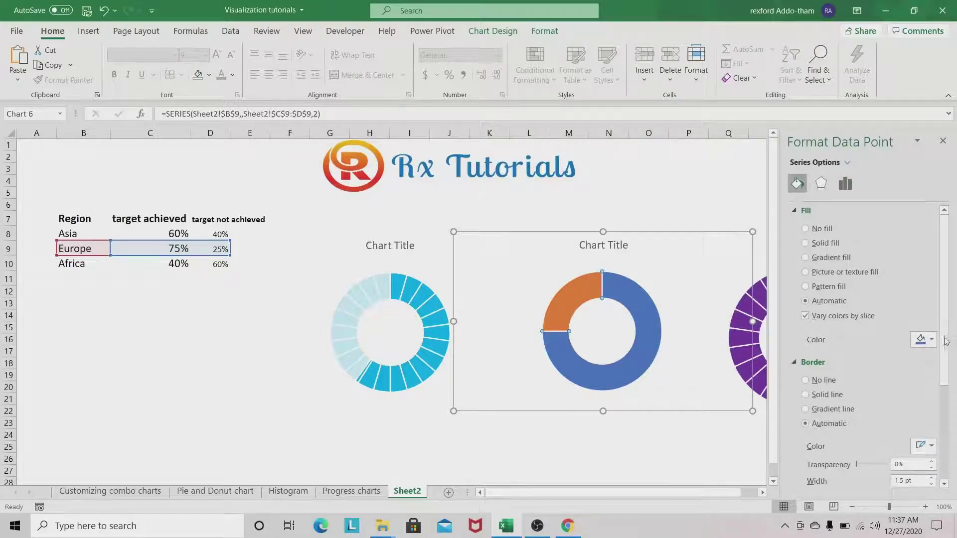
left_click(806, 231)
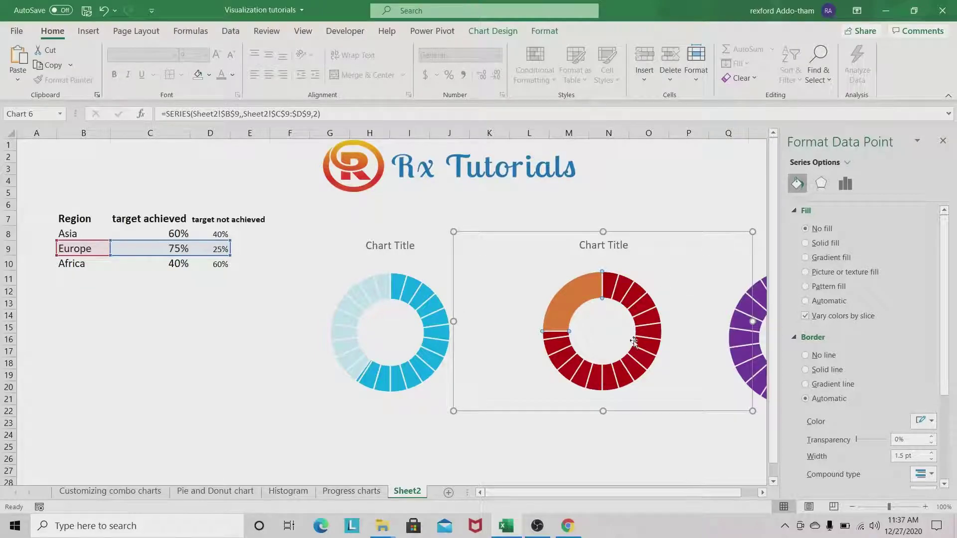
Step: Fill the Europe series' 25% slice with the solid background-matching theme color at 20% transparency, and close the formatting pane
left_click(575, 295)
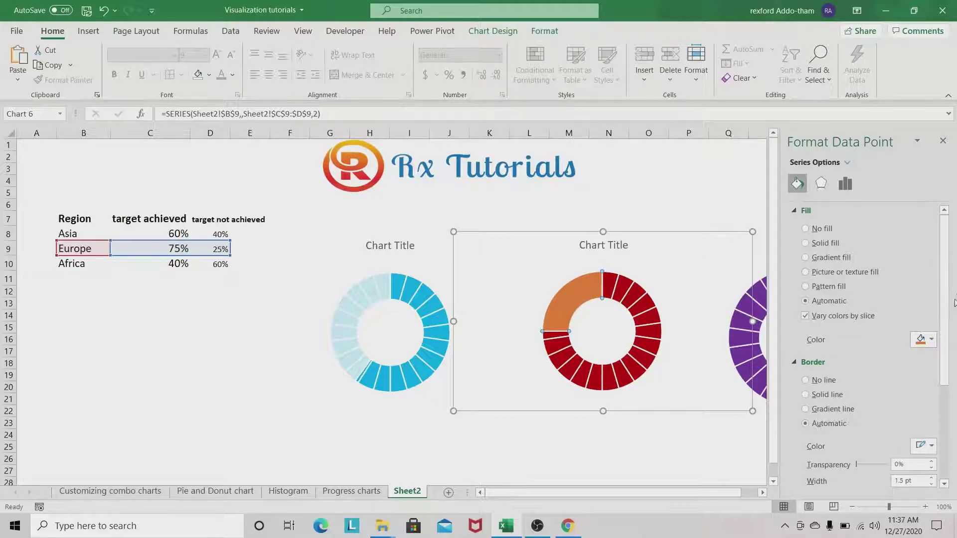
left_click(806, 243)
left_click(931, 339)
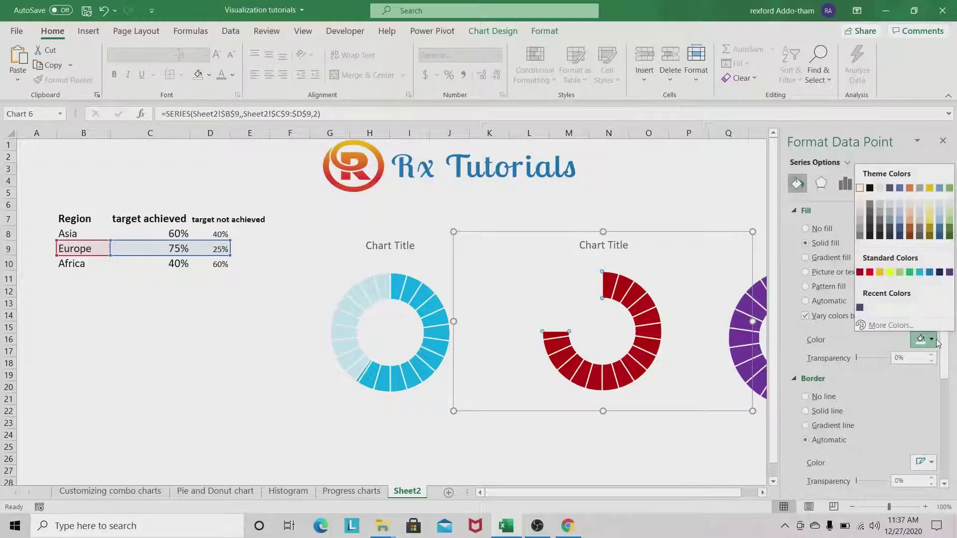
left_click(859, 188)
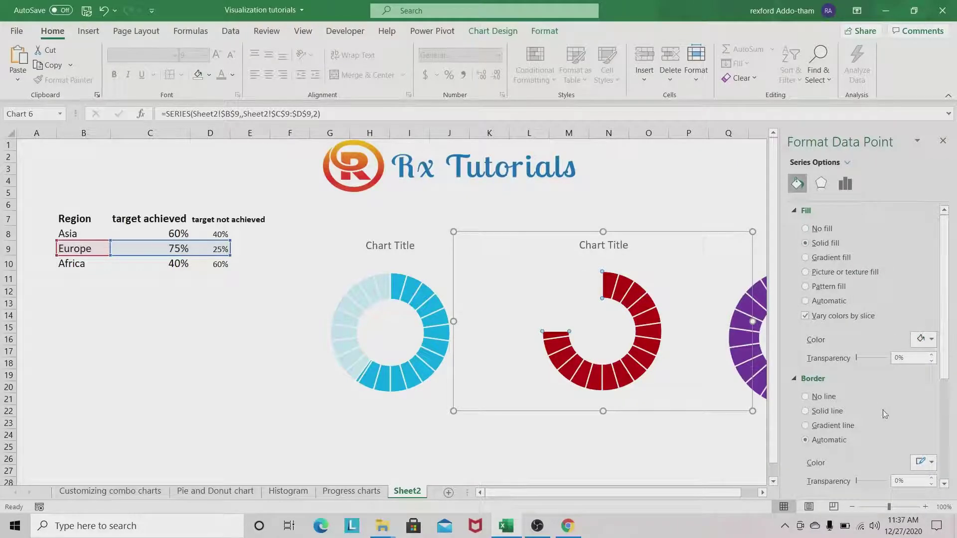
left_click_drag(858, 358, 859, 358)
left_click(900, 358)
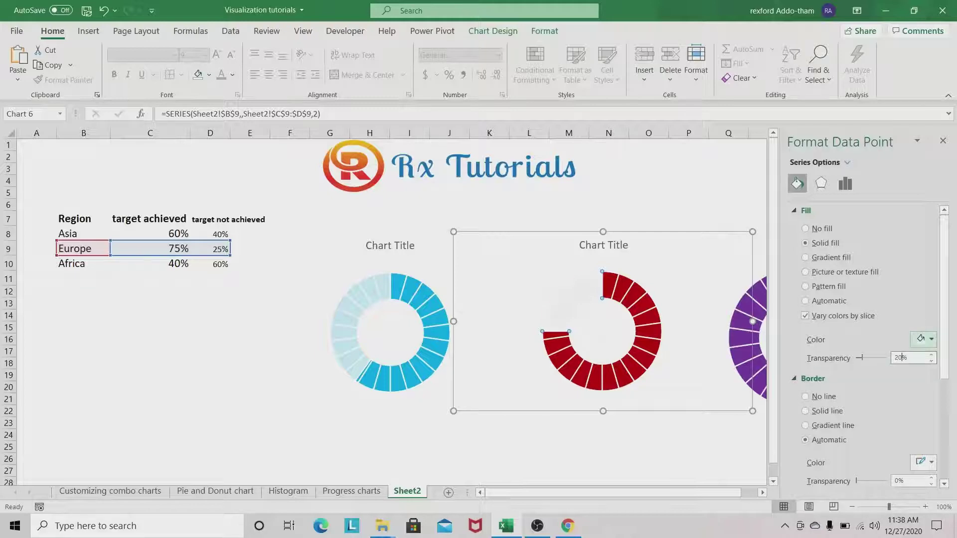
key("Return")
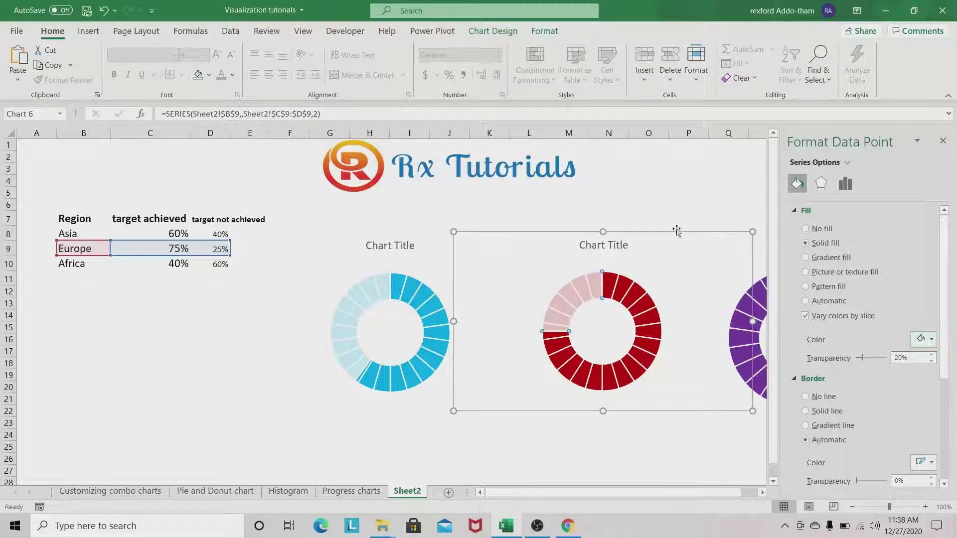
left_click(704, 244)
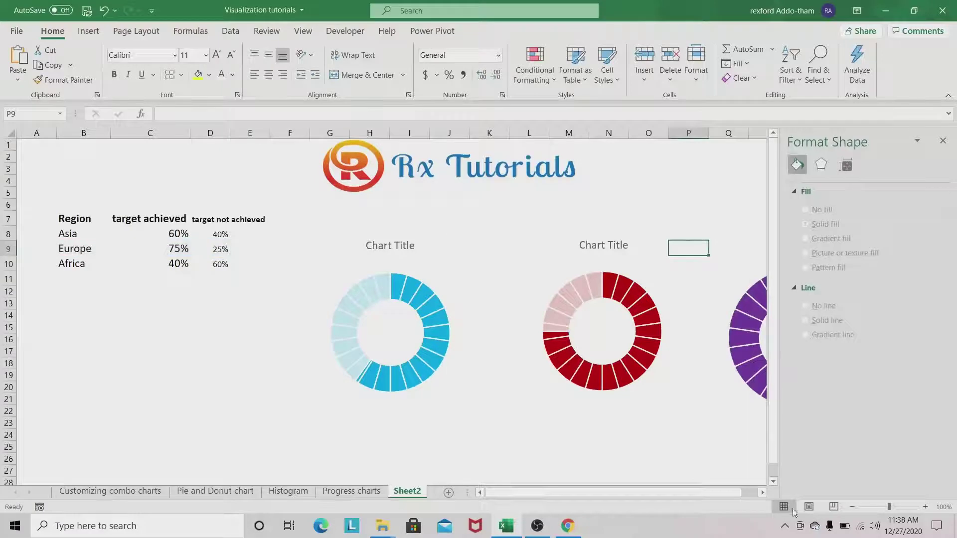
left_click(943, 141)
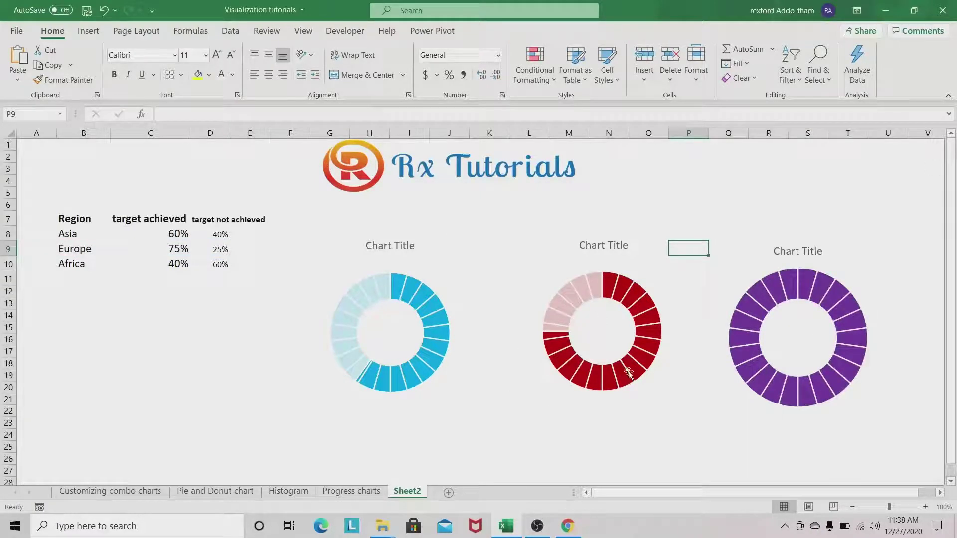
Step: Add a second series to the purple doughnut chart, named from cell B10 with values from C10:D10
left_click(819, 292)
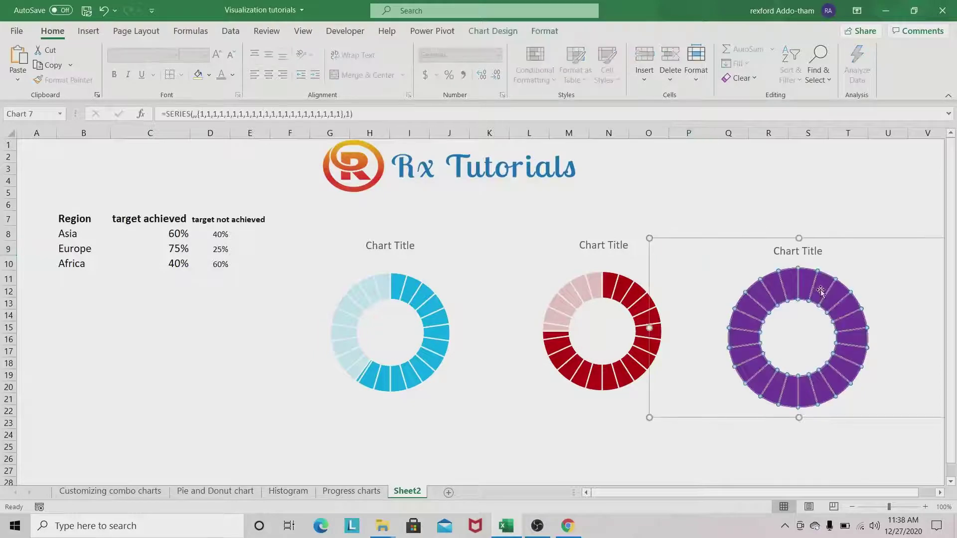
right_click(821, 291)
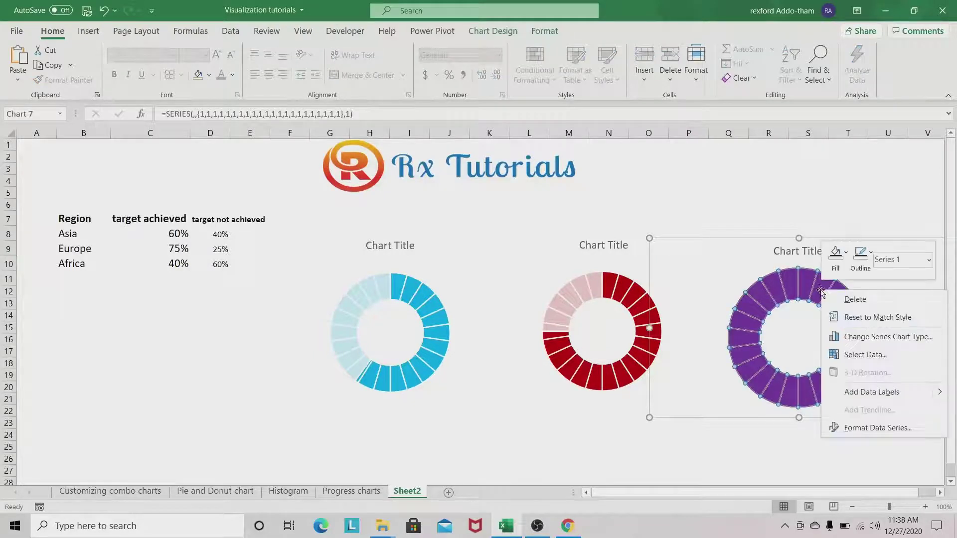
left_click(871, 355)
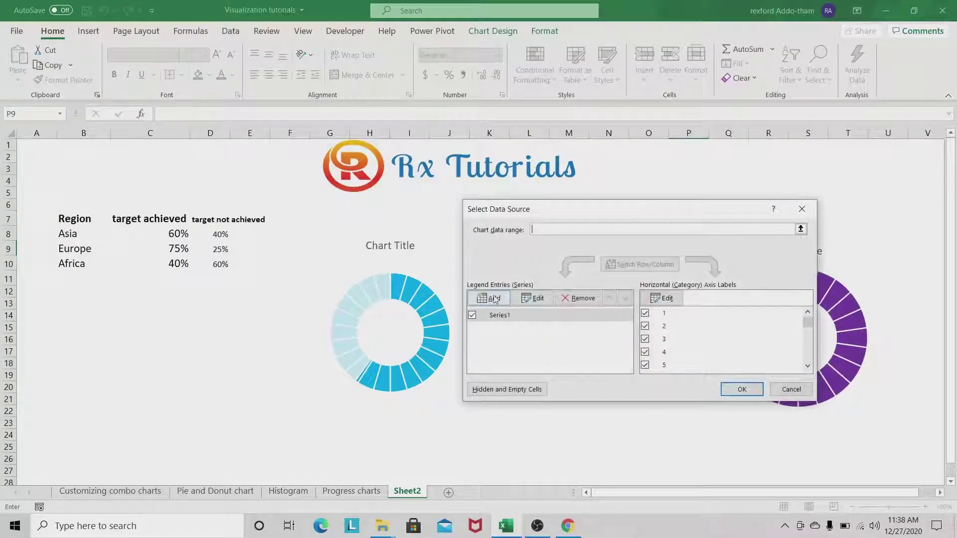
left_click(494, 299)
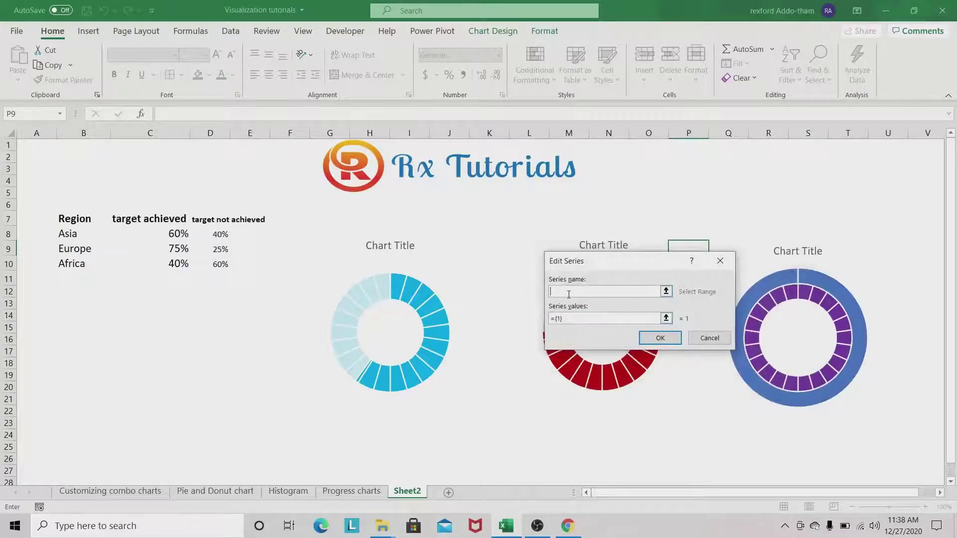
left_click(70, 264)
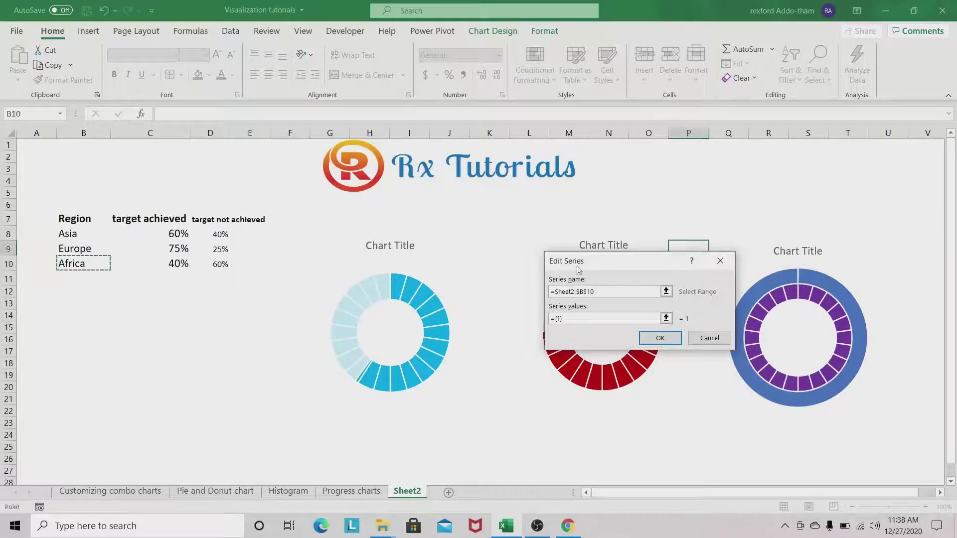
left_click(569, 318)
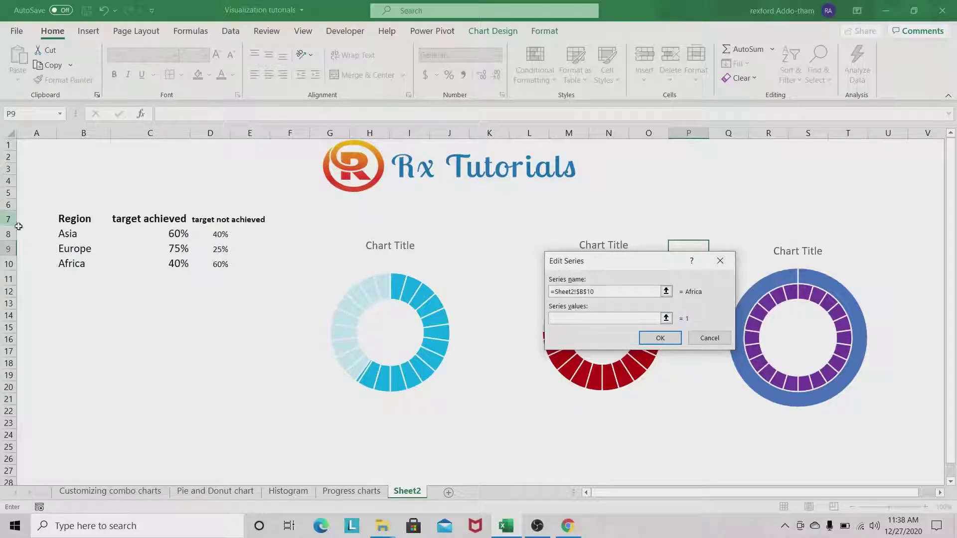
left_click_drag(179, 264, 219, 266)
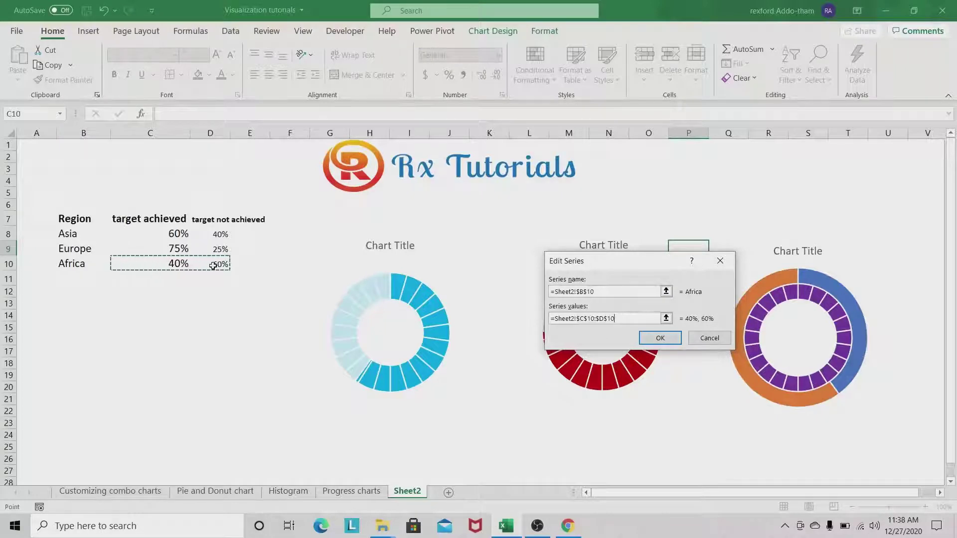
left_click(668, 340)
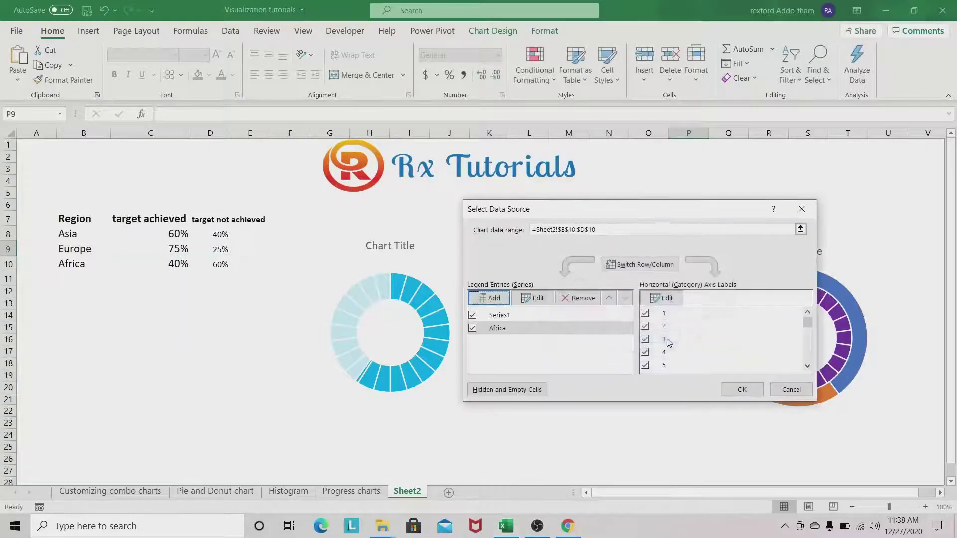
left_click(743, 391)
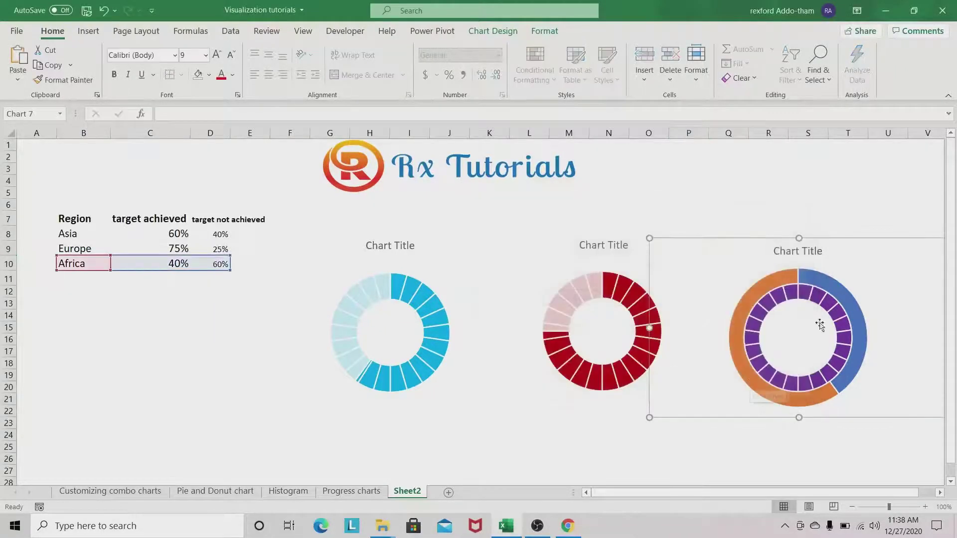
left_click(834, 286)
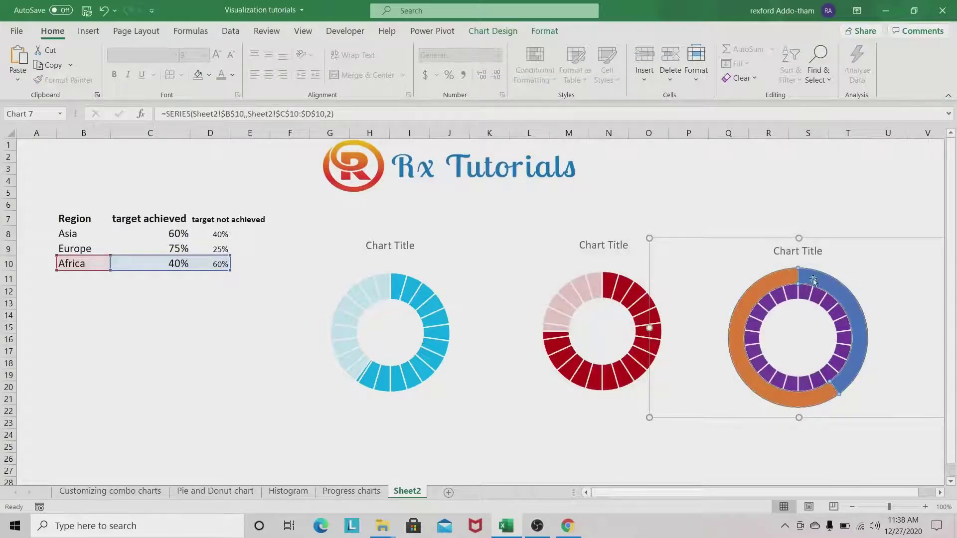
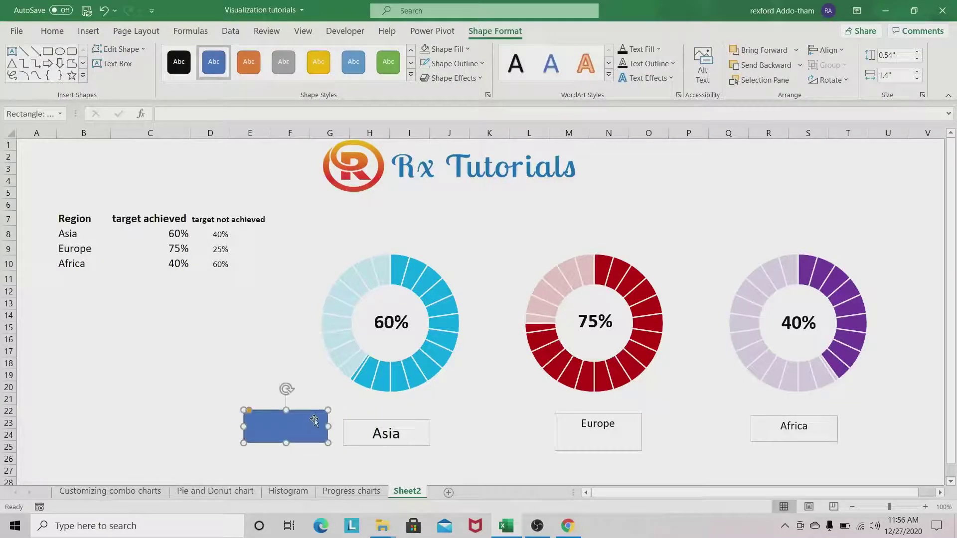
Step: Fill the rounded rectangle beside the Asia text box with the standard light blue color
key("ctrl+1")
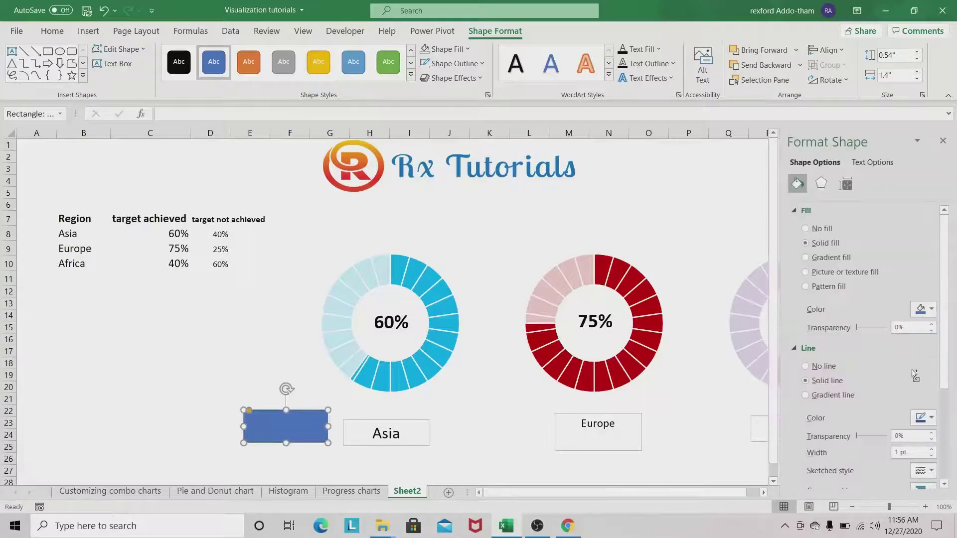
left_click(933, 310)
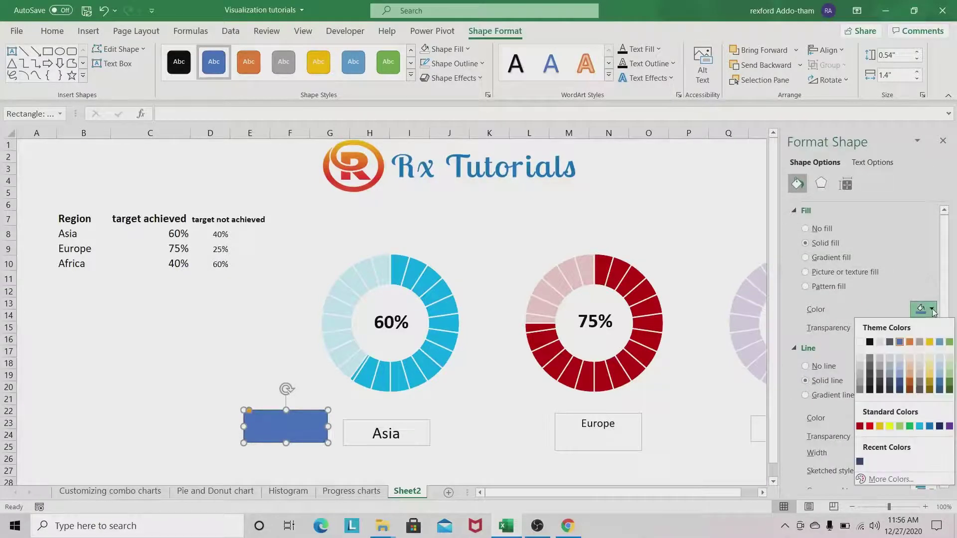
left_click(921, 427)
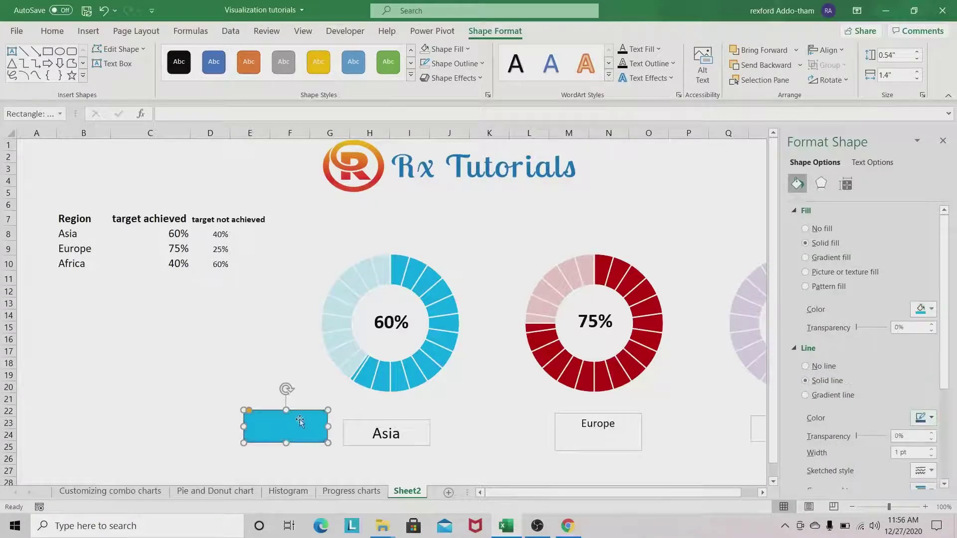
Step: Move the Asia text box over the light blue rectangle and send the rectangle to the back
mouse_move(299, 422)
left_mouse_down()
mouse_move(431, 428)
mouse_move(328, 421)
mouse_move(323, 412)
mouse_move(313, 421)
left_mouse_up()
left_click(404, 422)
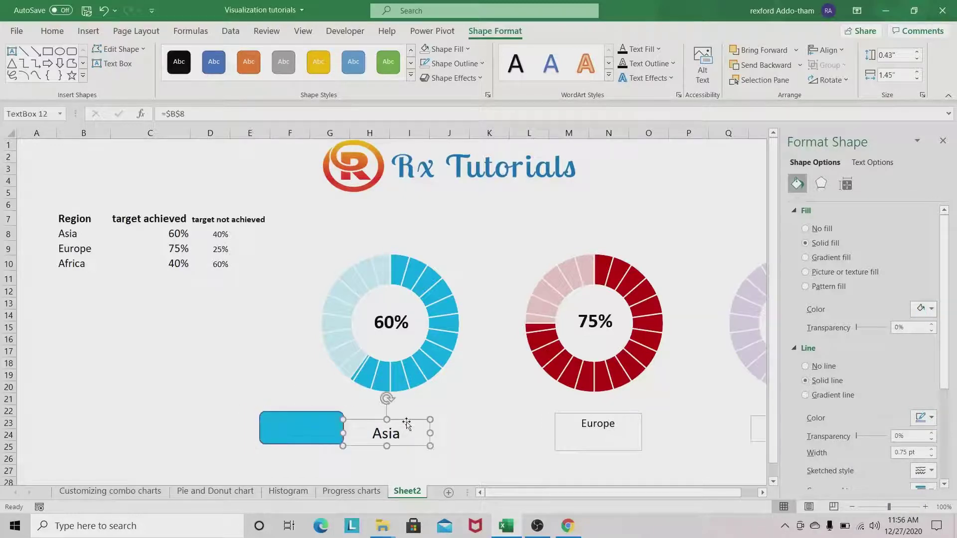
left_click_drag(407, 423, 324, 418)
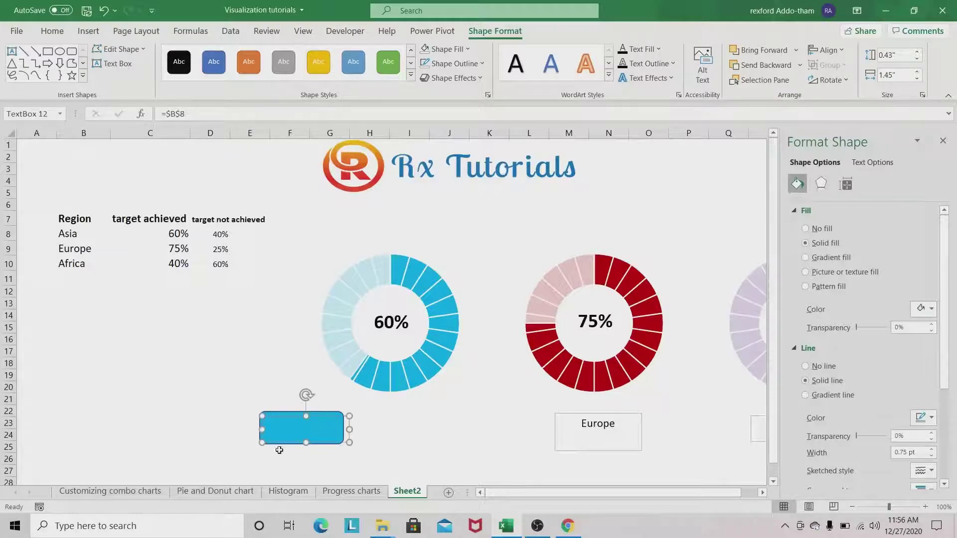
left_click(317, 430)
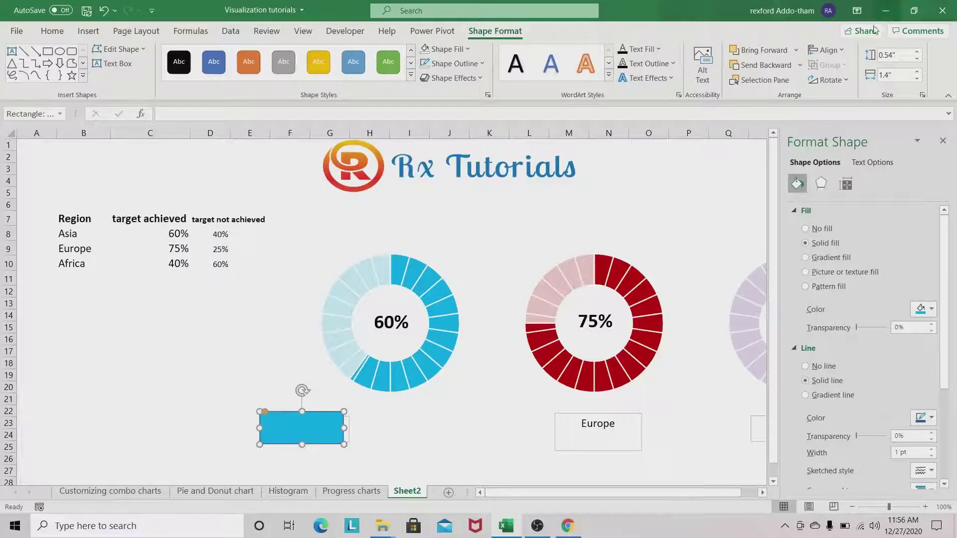
left_click(802, 66)
left_click(773, 99)
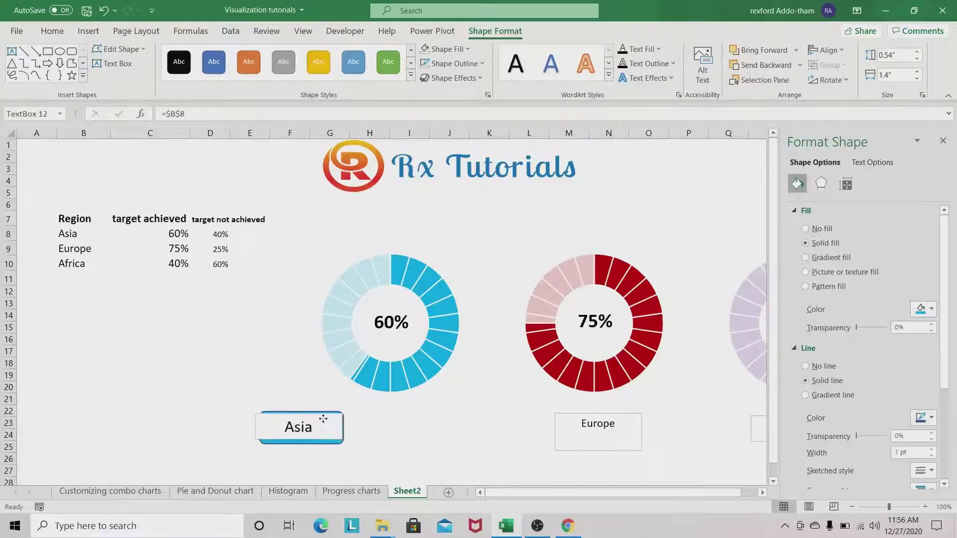
Step: Narrow the Asia text box to 1.03" and position it with the light blue rectangle centered beneath the Asia chart
left_click(264, 432)
left_click_drag(253, 441, 268, 436)
left_click_drag(349, 425, 421, 416)
left_click(338, 420)
left_click_drag(308, 417, 391, 415)
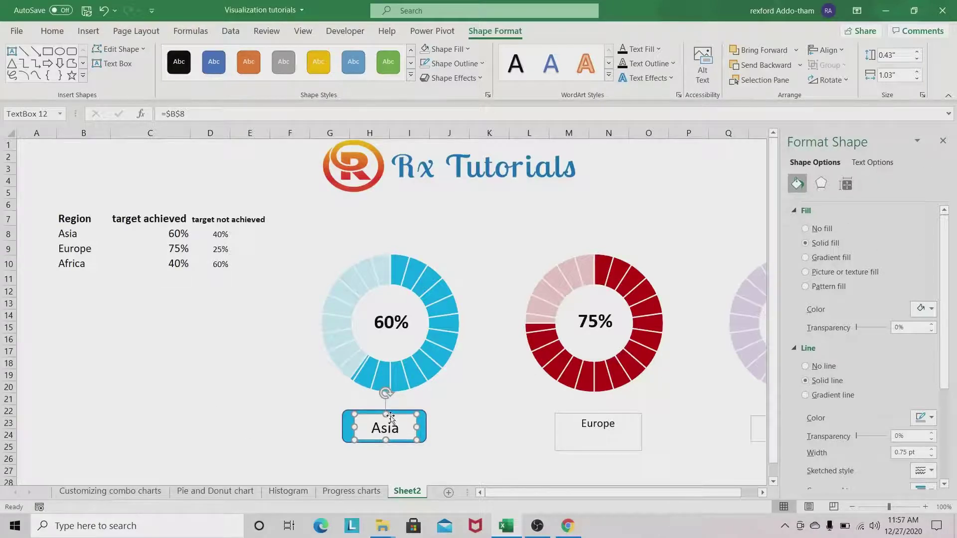
Step: Remove the Asia text box's fill and outline, and make its text white
left_click(811, 230)
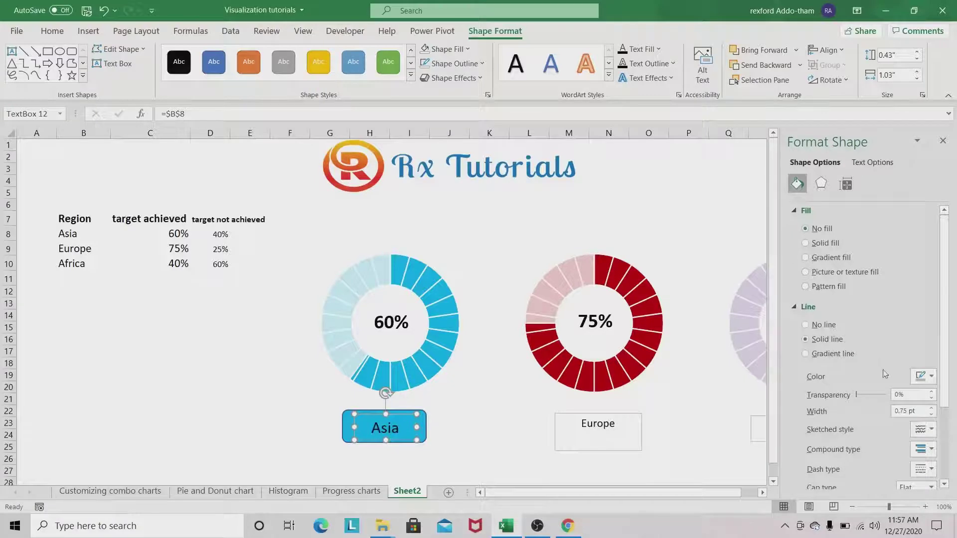
left_click(808, 323)
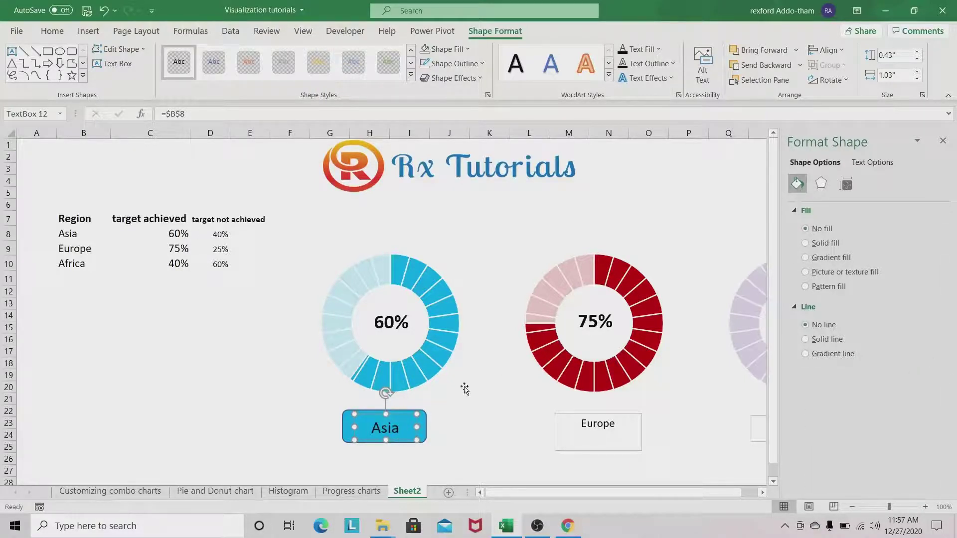
left_click(884, 162)
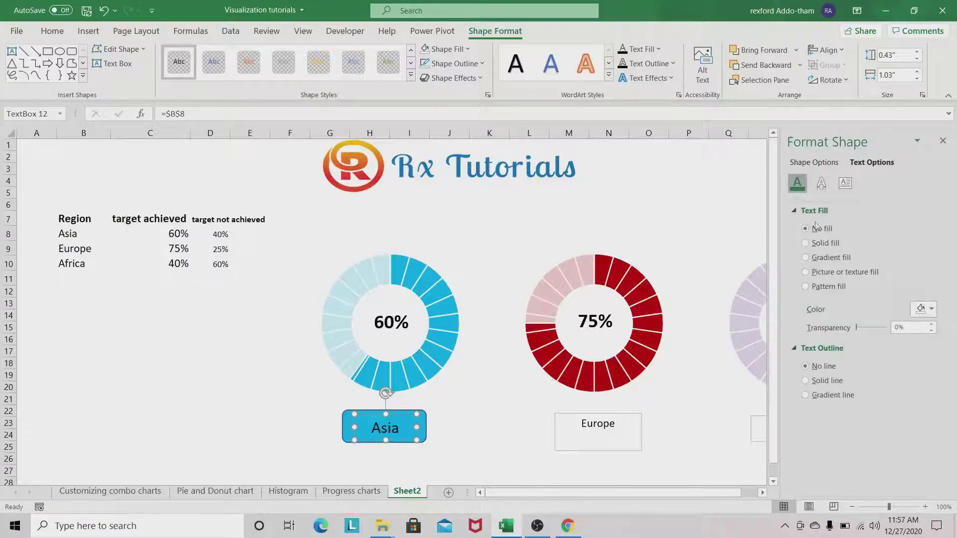
left_click(931, 310)
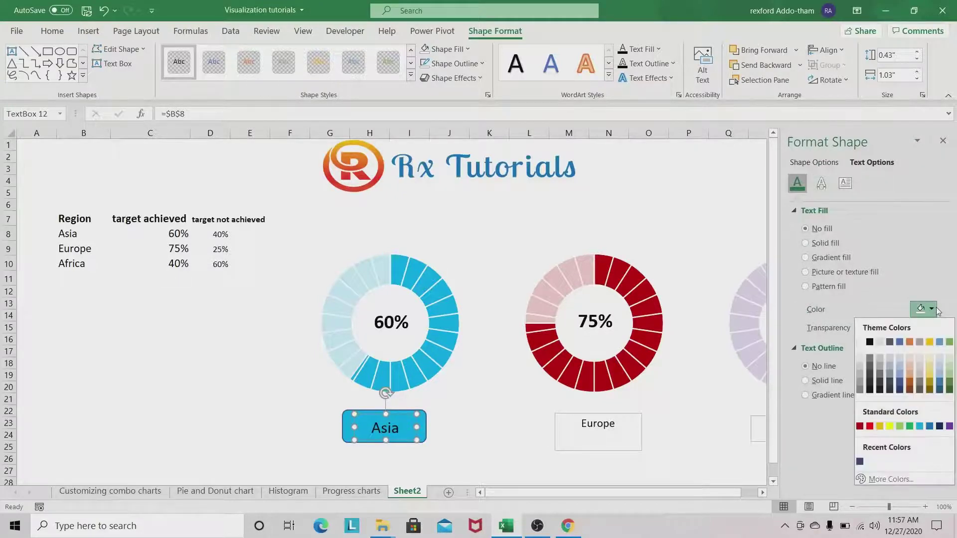
left_click(862, 342)
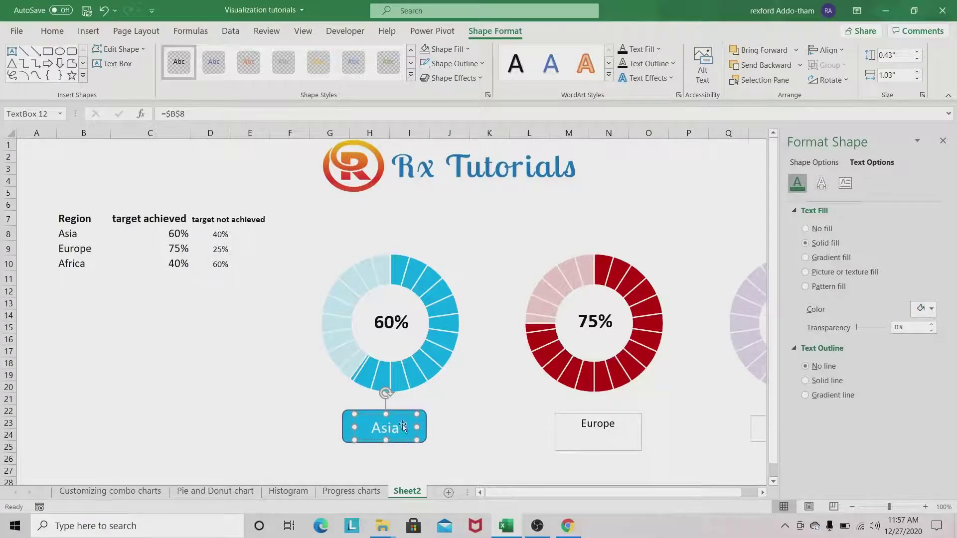
Step: Bold the Asia label text and adjust the text box to center it on the light blue rectangle
left_click(52, 32)
left_click(113, 74)
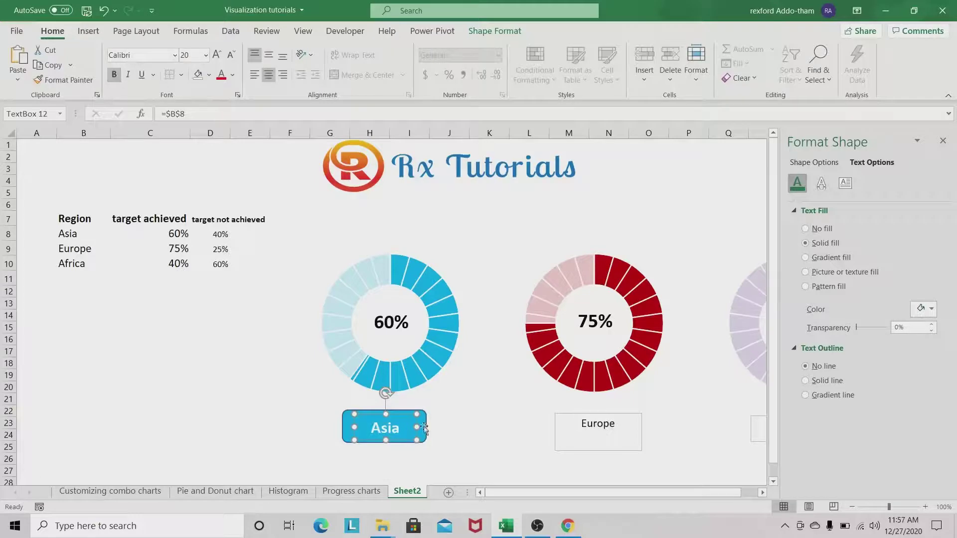
left_click_drag(416, 428, 395, 420)
left_click(601, 433)
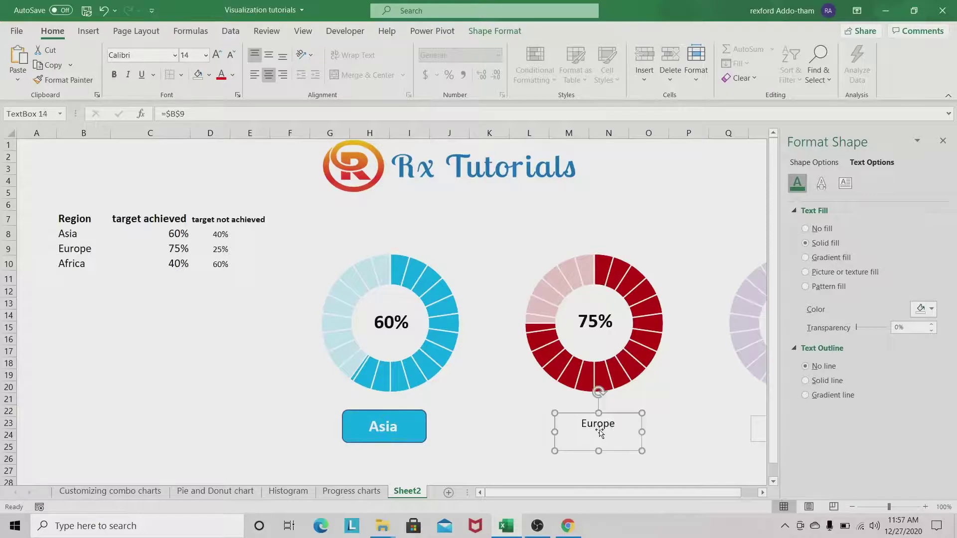
left_click(407, 423)
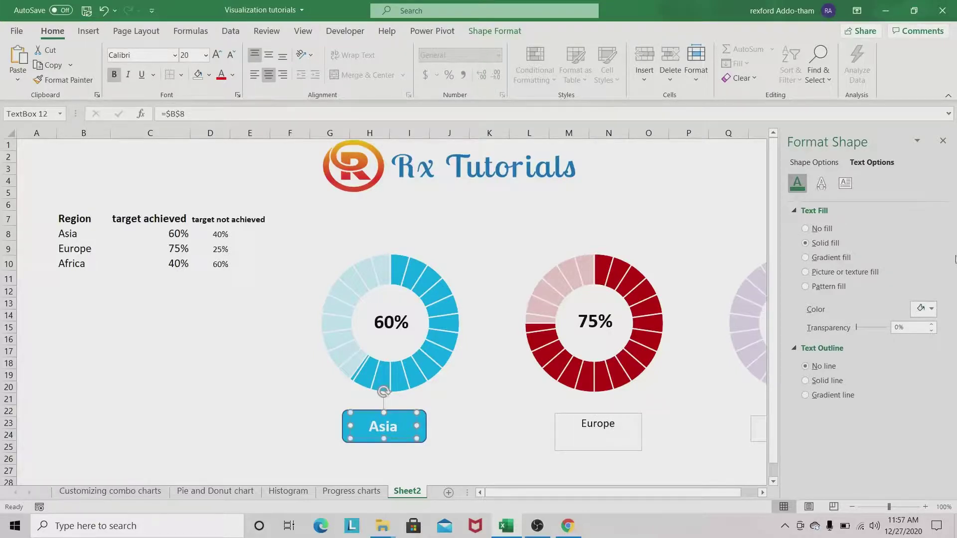
left_click(832, 166)
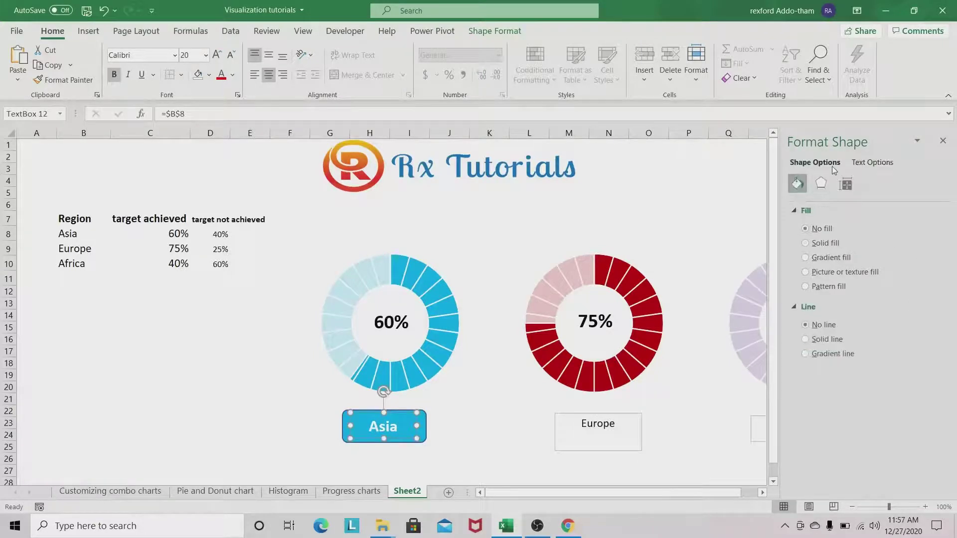
left_click(454, 449)
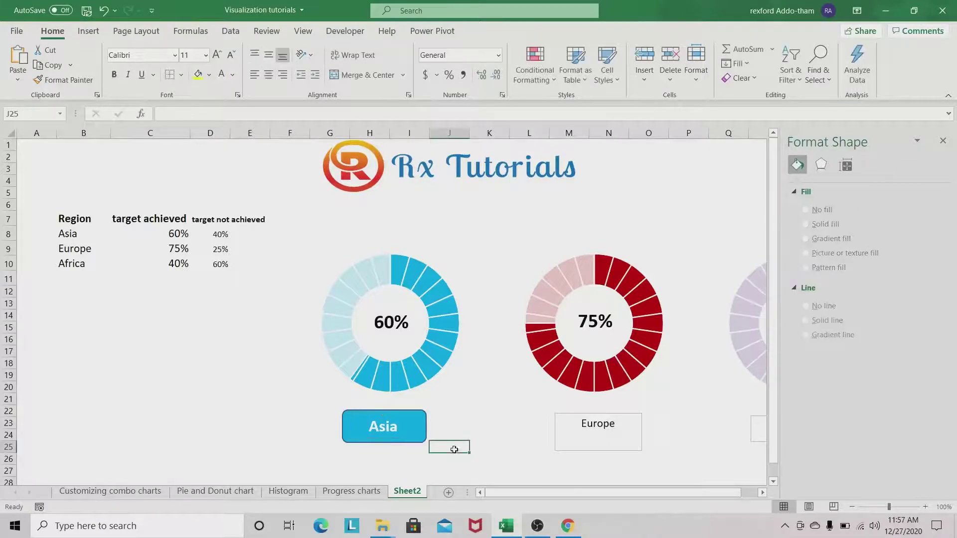
Step: Duplicate the light blue rounded rectangle and place the copy over the Europe text box below the red chart
left_click(416, 416)
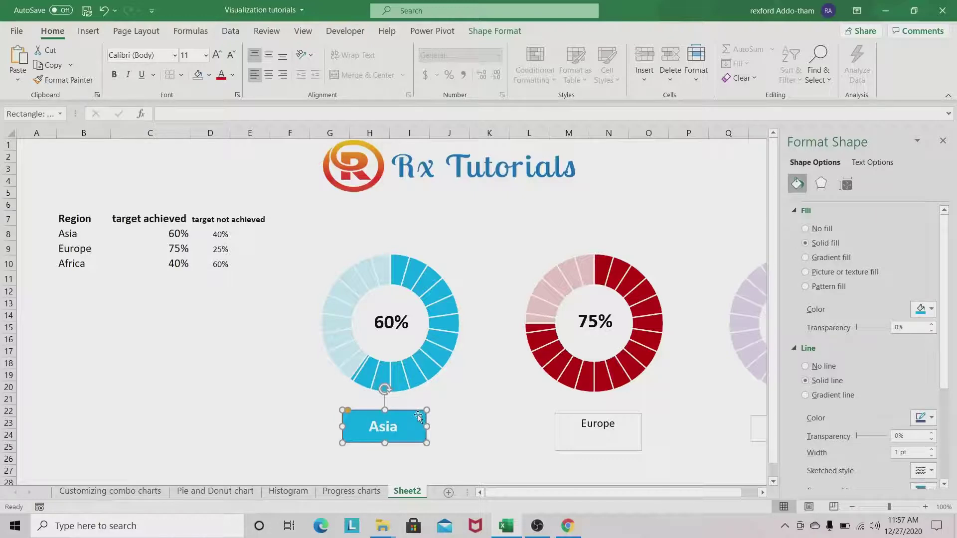
left_click(516, 433)
key("ctrl+v")
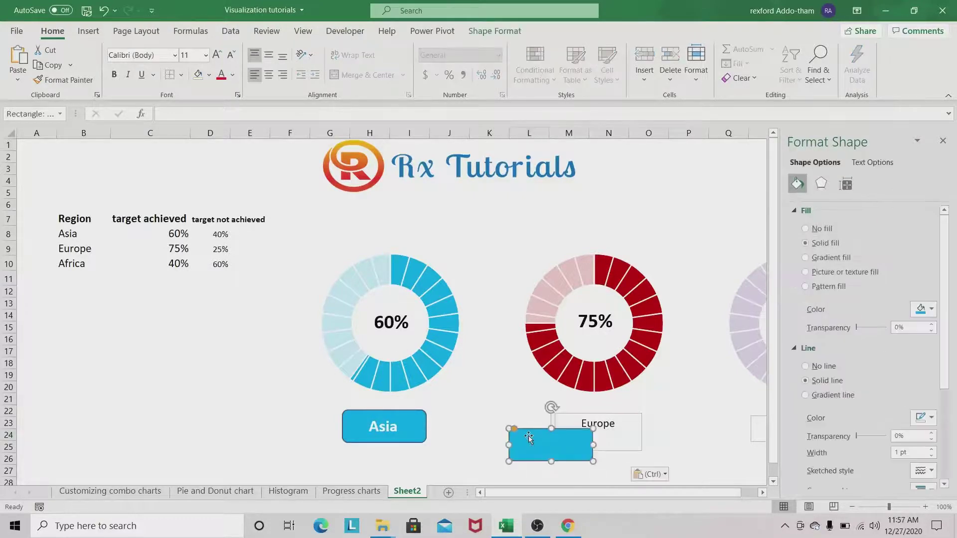
left_click_drag(566, 440, 591, 432)
Step: Fill the copied rectangle below the red chart with the standard dark red color
left_click(931, 309)
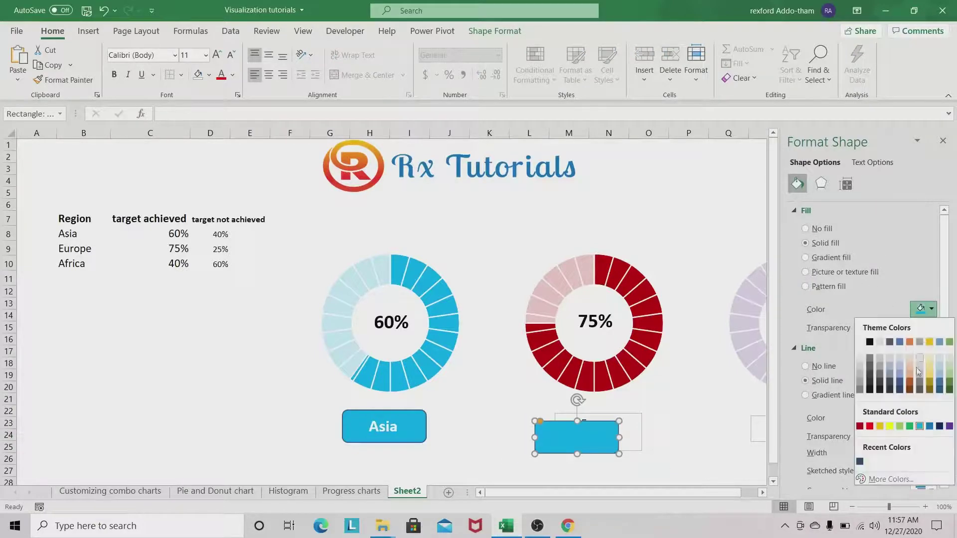
left_click(870, 426)
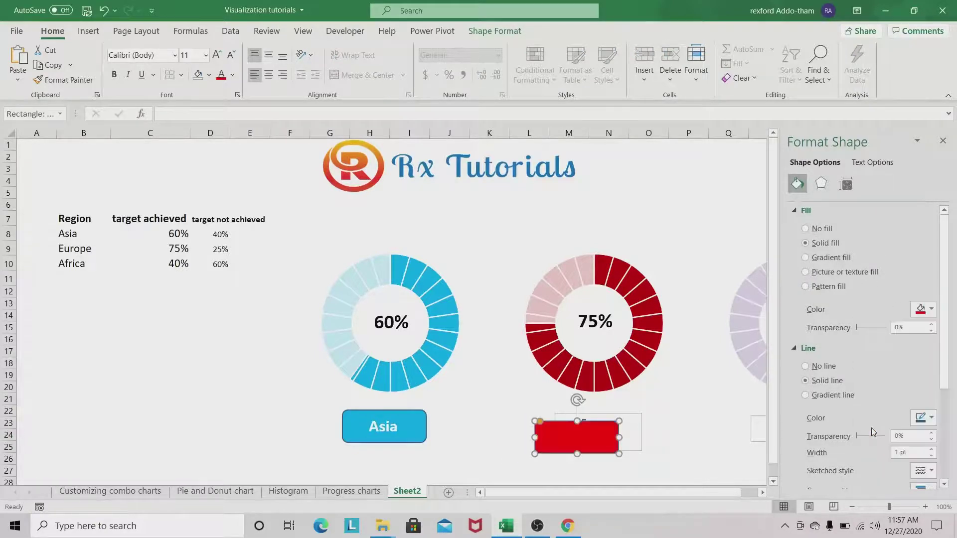
left_click(928, 310)
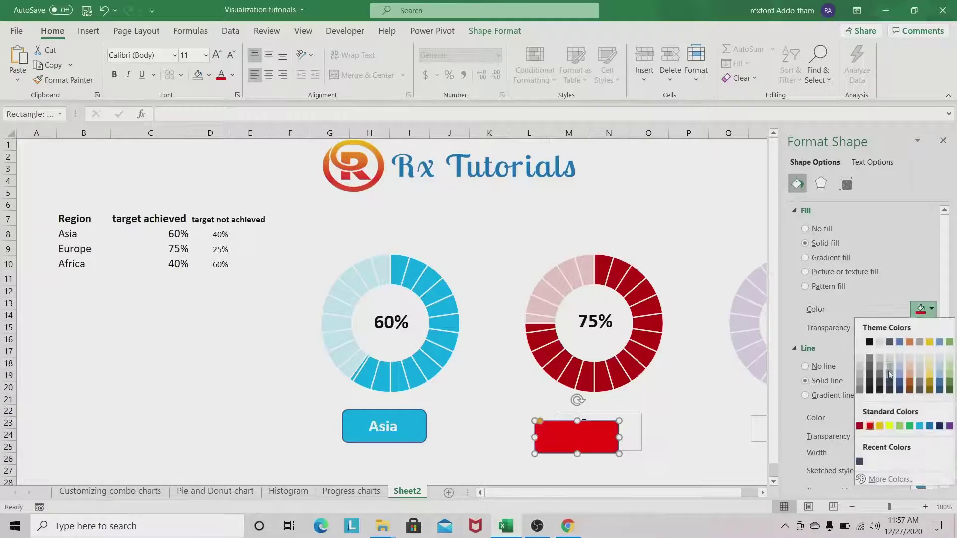
left_click(861, 427)
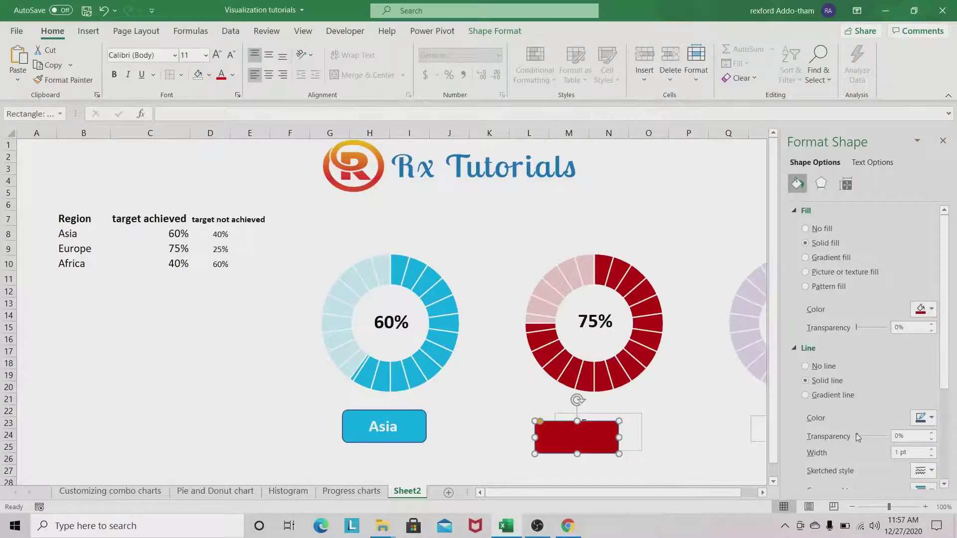
Step: Set the dark red rectangle's outline transparency to 32% and position the rectangle over the Europe text box below the red chart
mouse_move(860, 436)
left_mouse_down()
mouse_move(880, 438)
mouse_move(862, 442)
left_mouse_up()
left_click(632, 420)
mouse_move(638, 417)
left_mouse_down()
mouse_move(626, 428)
mouse_move(614, 427)
mouse_move(631, 416)
mouse_move(620, 420)
left_mouse_up()
left_click_drag(573, 455, 611, 443)
left_click(613, 428)
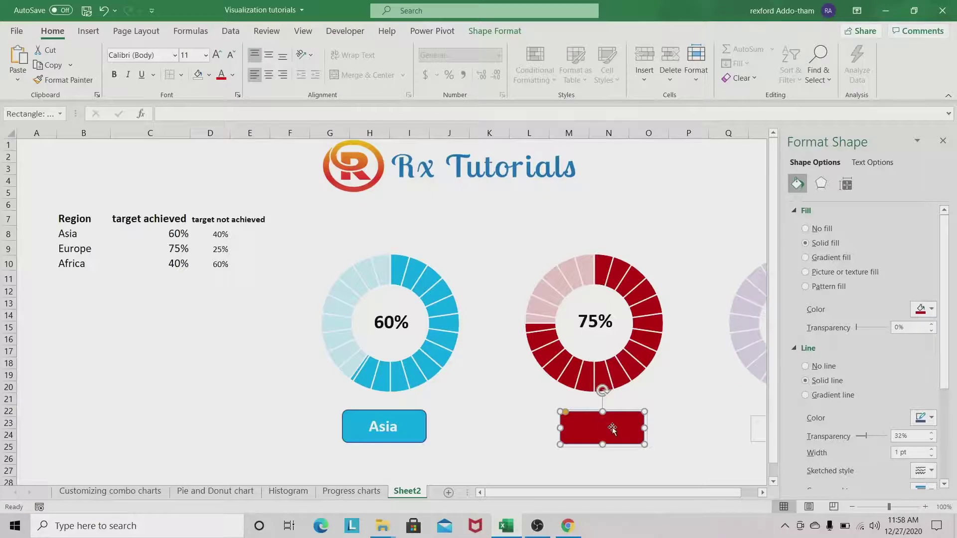
Step: Send the dark red rectangle behind the Europe text box and shrink the text box to fit inside the rectangle
left_click(516, 32)
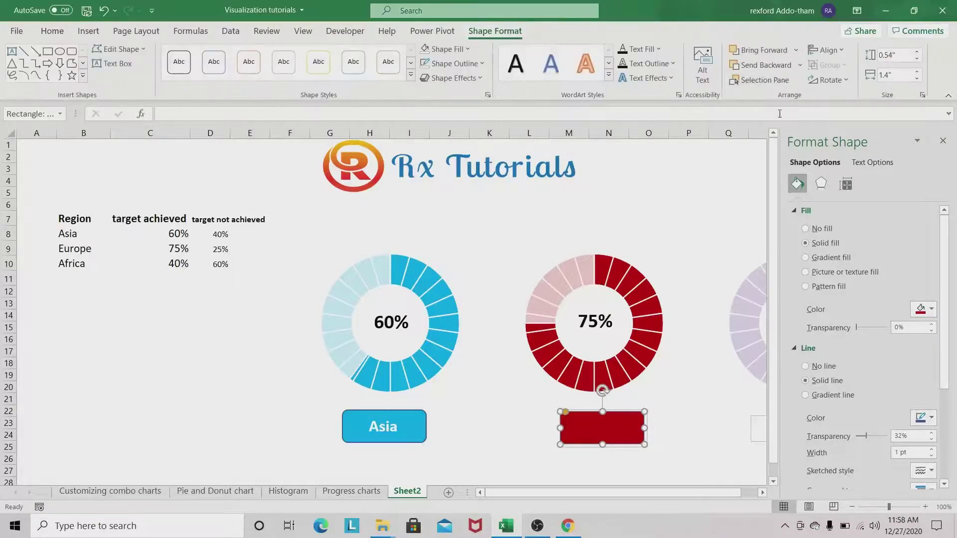
left_click(798, 65)
left_click(737, 81)
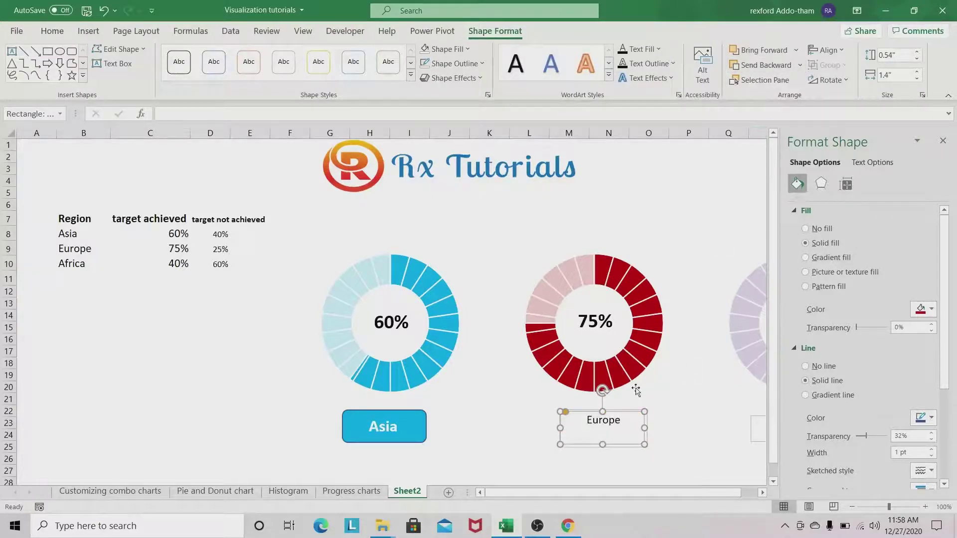
mouse_move(623, 424)
left_mouse_down()
mouse_move(626, 442)
mouse_move(620, 434)
mouse_move(630, 435)
left_mouse_up()
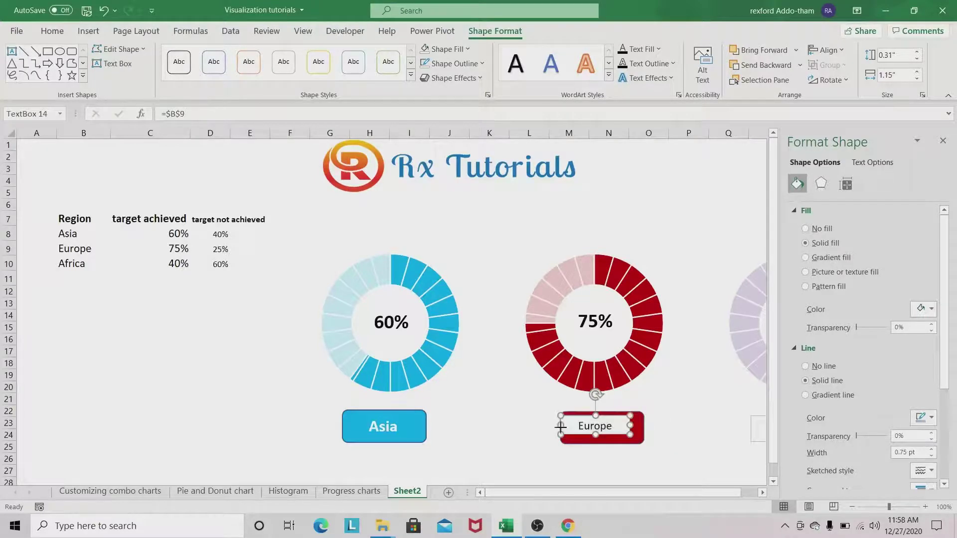
left_click_drag(561, 425, 600, 429)
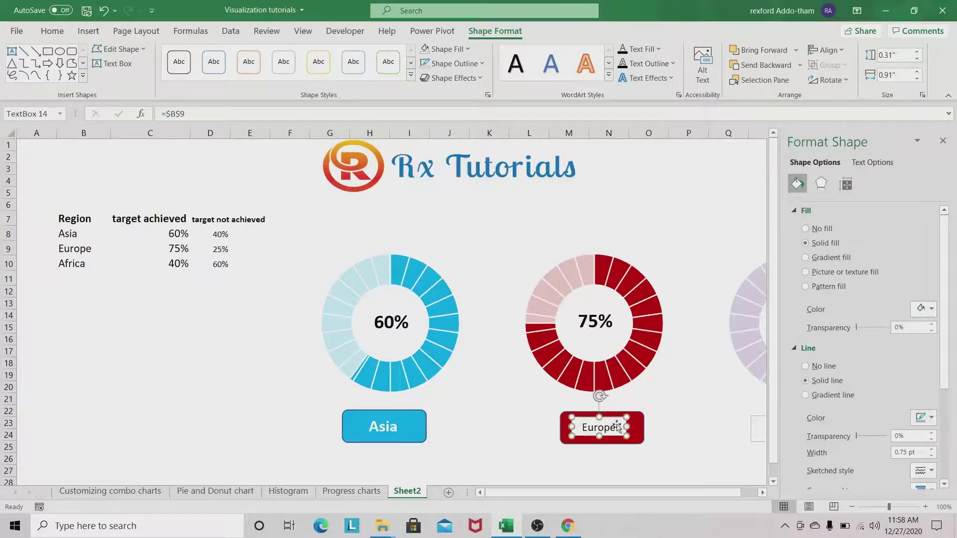
Step: Enlarge the Europe label text to 18 pt and widen its text box to fit the whole word
left_click(53, 31)
left_click(217, 55)
left_click(216, 55)
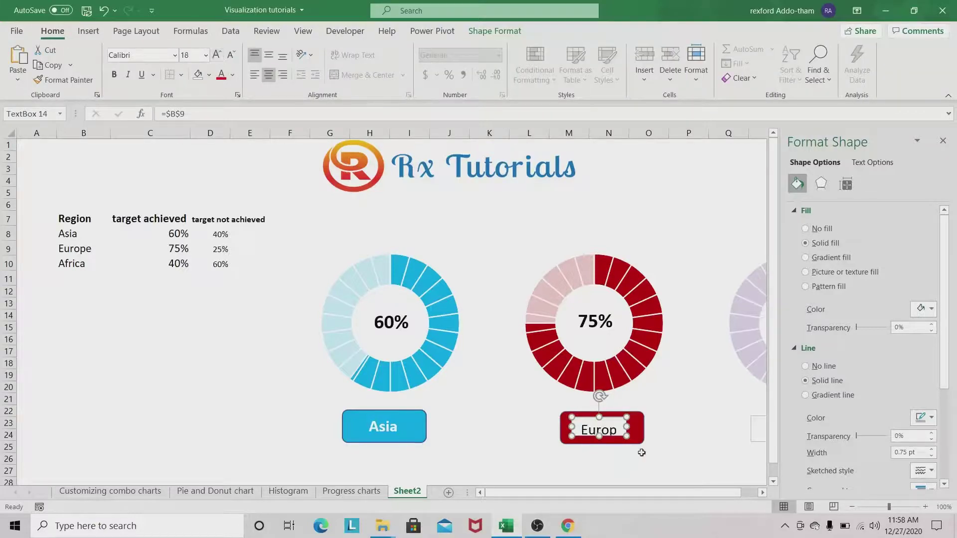
left_click_drag(630, 427, 591, 430)
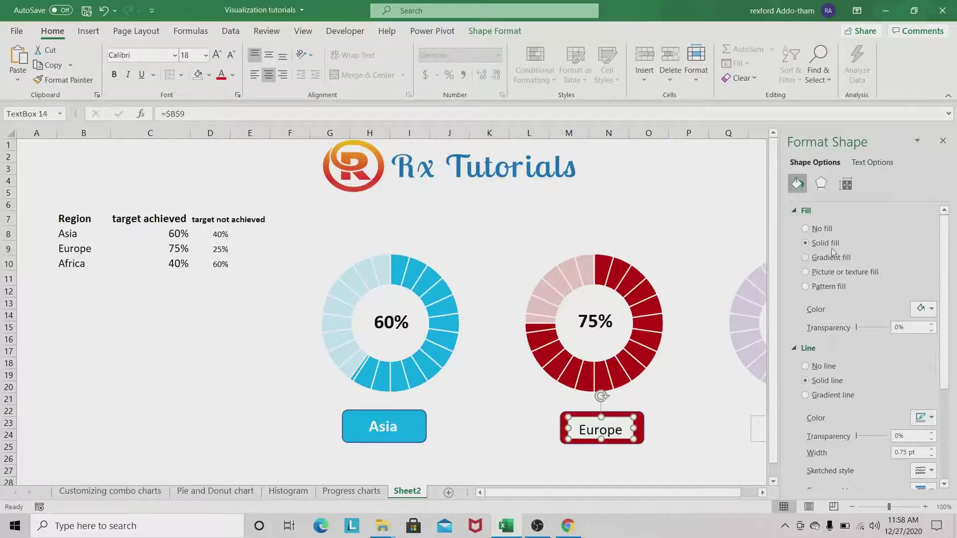
Step: Remove the Europe text box's fill and outline, and move the label with its rectangle to center them beneath the red chart
left_click(805, 229)
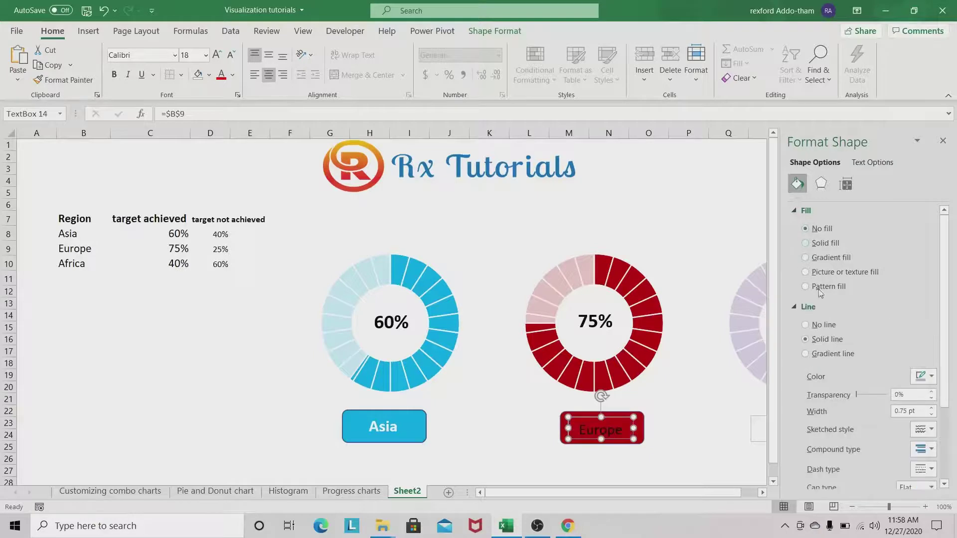
left_click(806, 325)
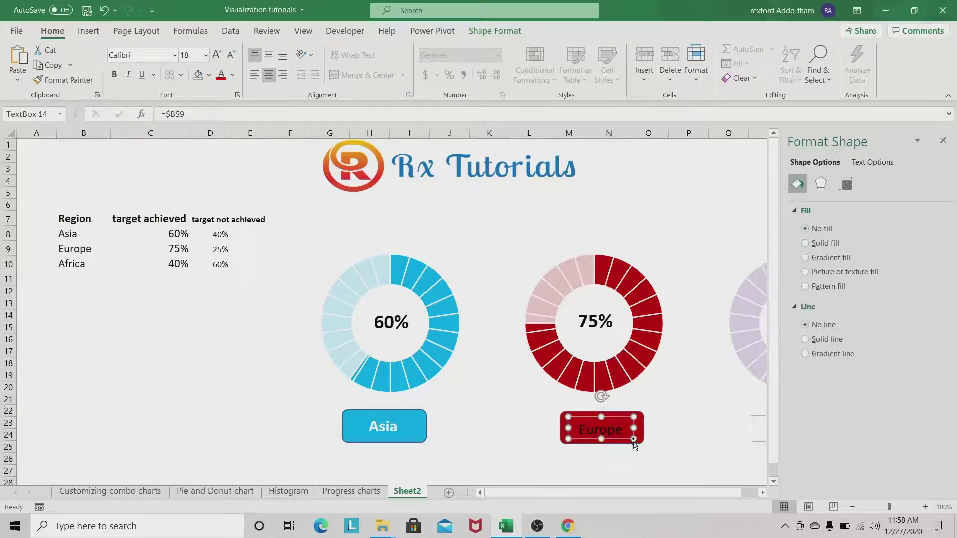
left_click(680, 451)
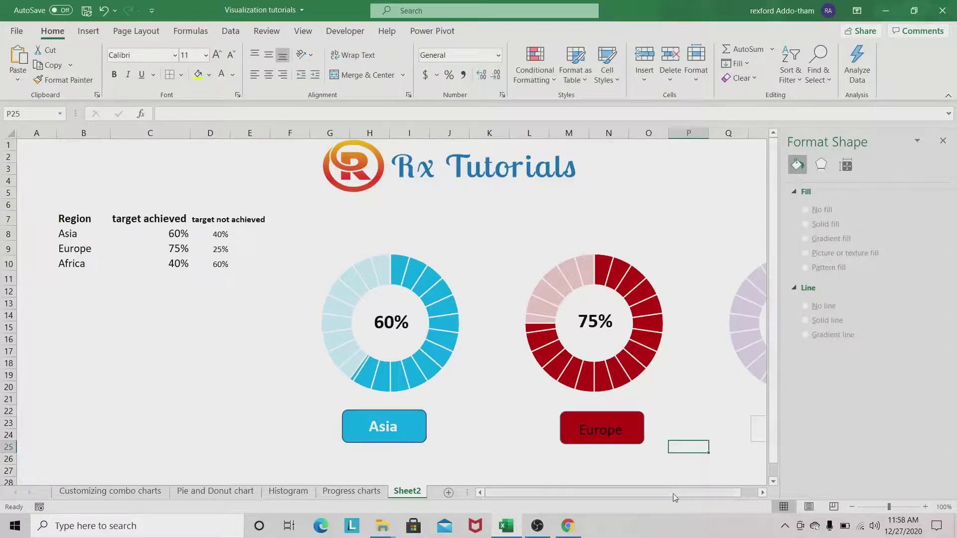
left_click_drag(625, 429, 596, 427)
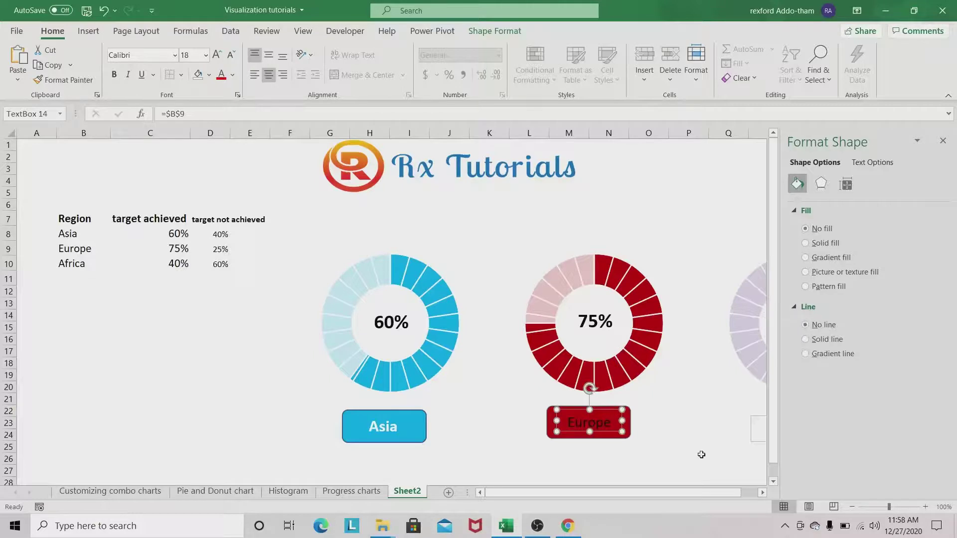
left_click(717, 469)
Step: Duplicate the dark red rectangle and place the copy over the Africa text box below the purple chart
scroll(634, 492, "right", 1)
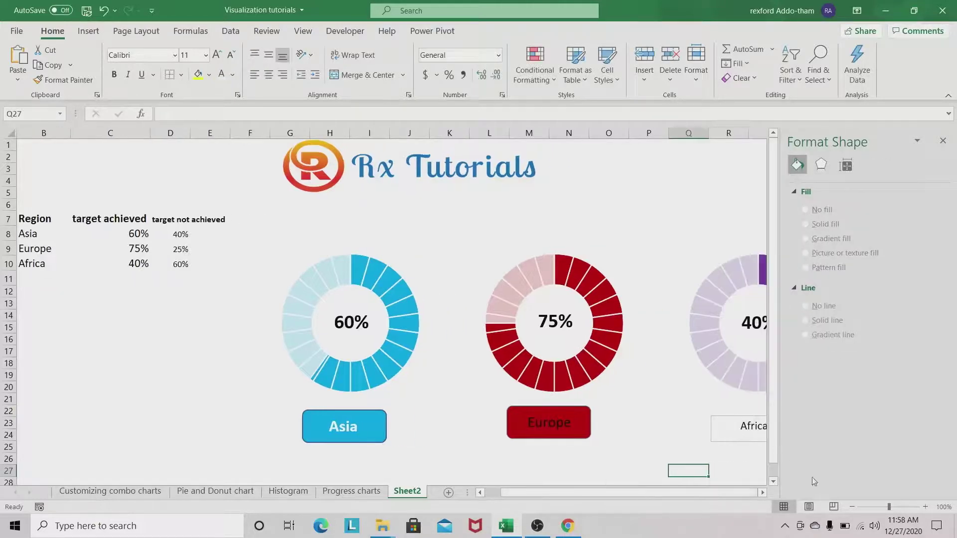
left_click(943, 141)
left_click(757, 442)
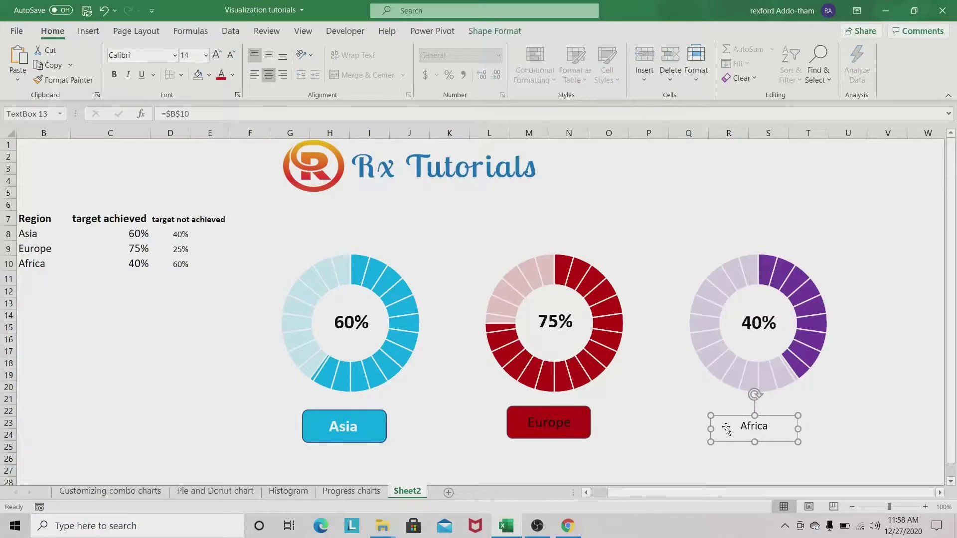
left_click(585, 413)
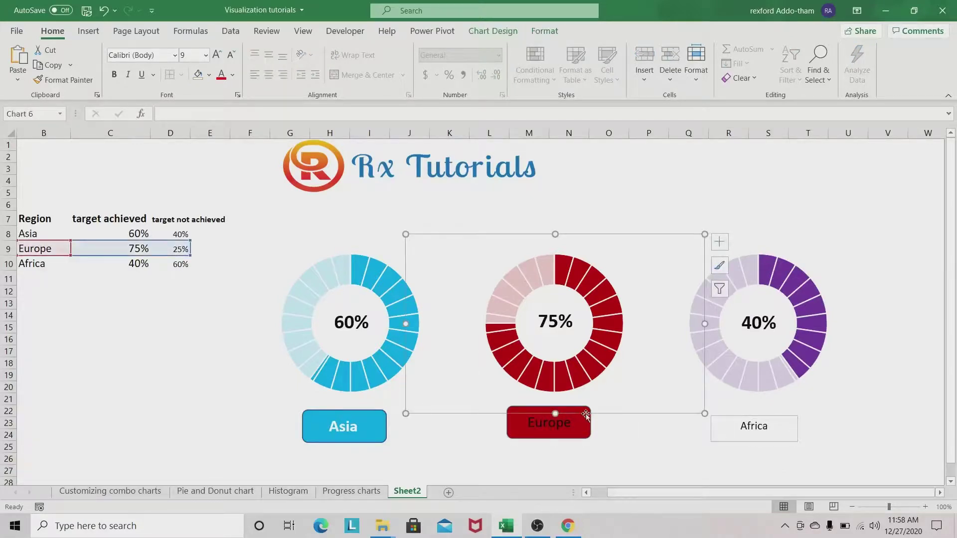
left_click(522, 437)
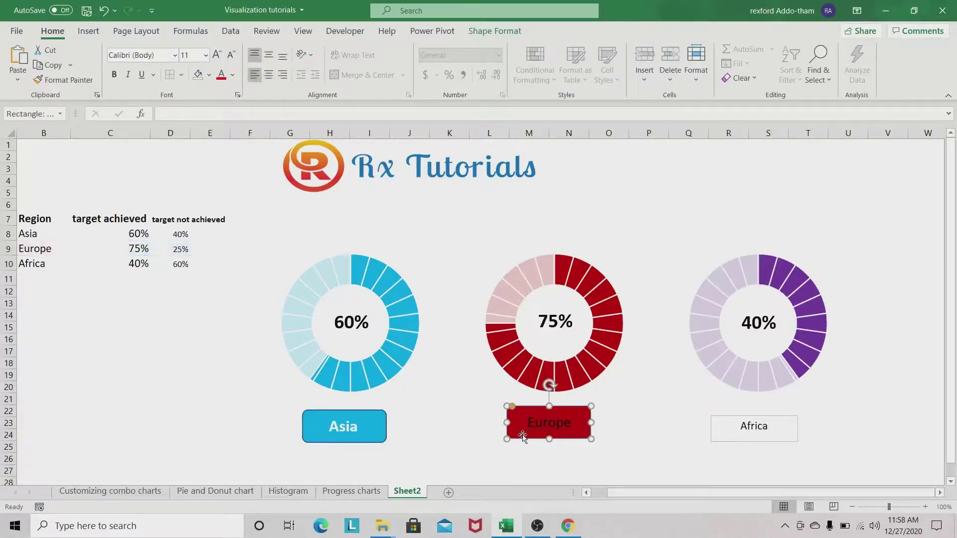
key("ctrl+d")
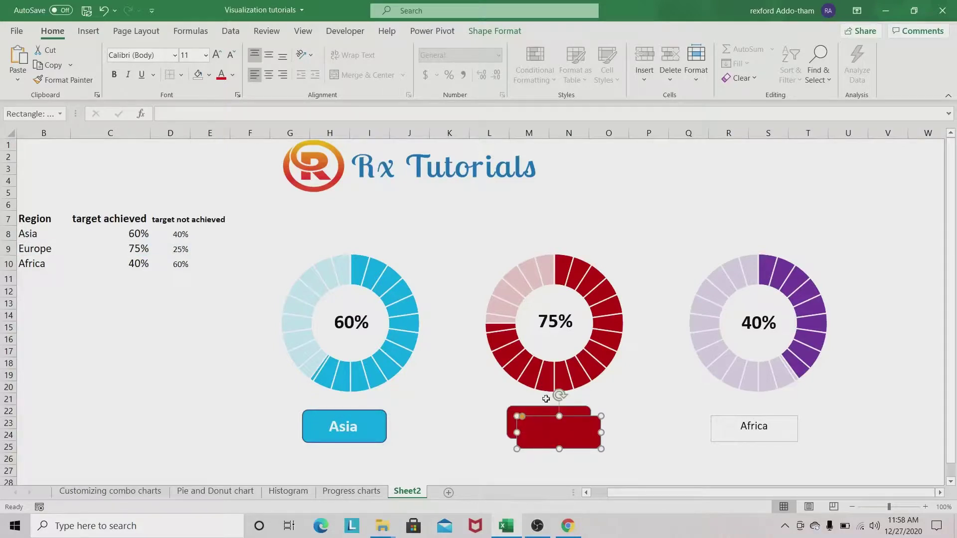
left_click_drag(570, 422, 769, 422)
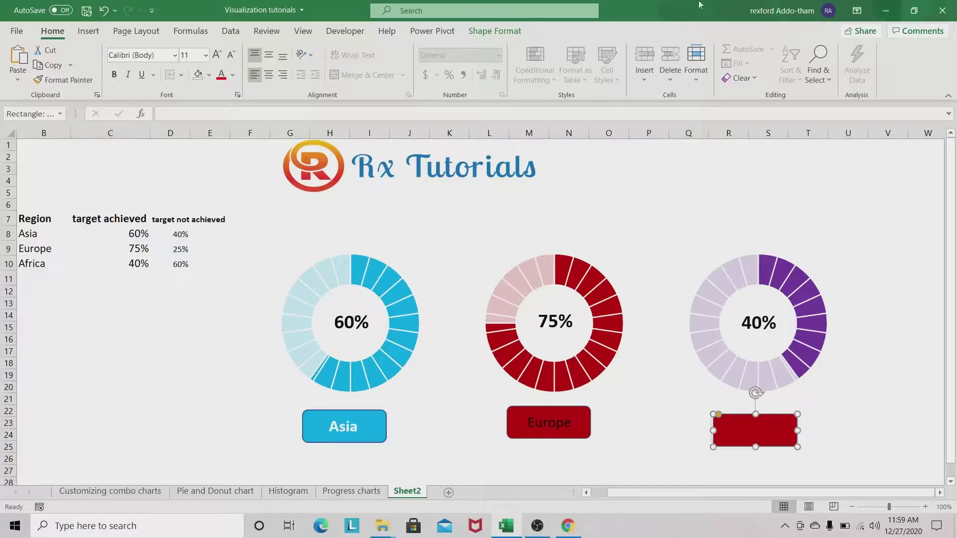
Step: Send the copied rectangle behind the Africa text box and shrink the text box to fit inside the rectangle
left_click(495, 31)
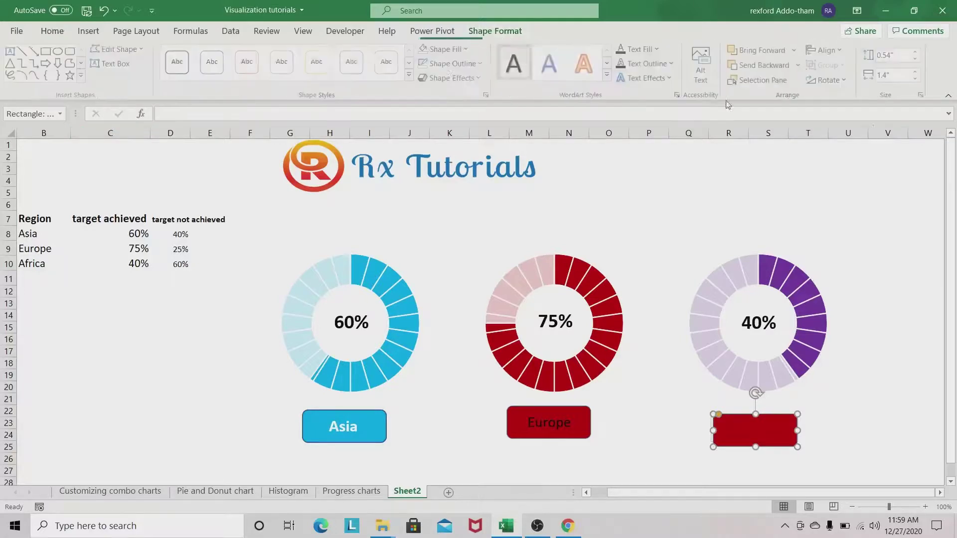
left_click(799, 65)
left_click(771, 101)
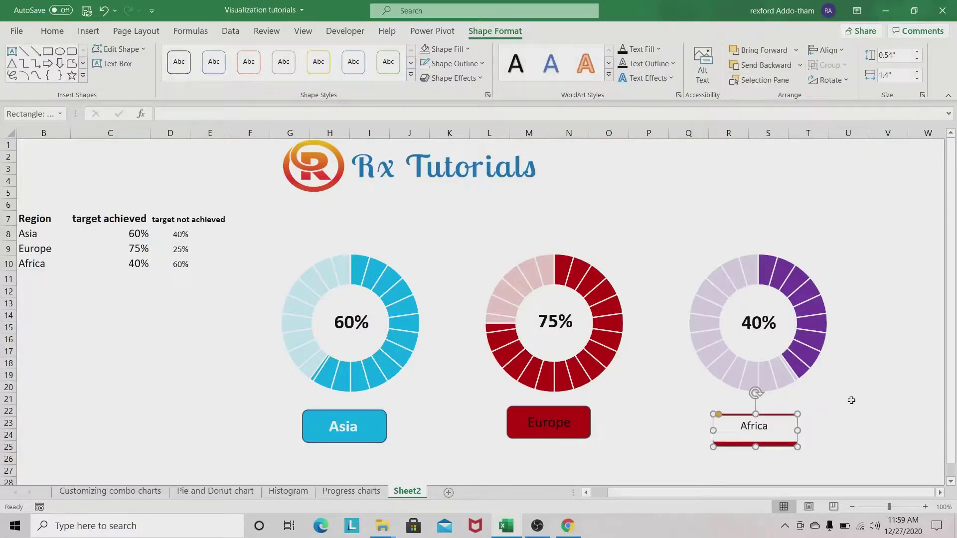
left_click(766, 427)
left_click_drag(796, 445, 786, 431)
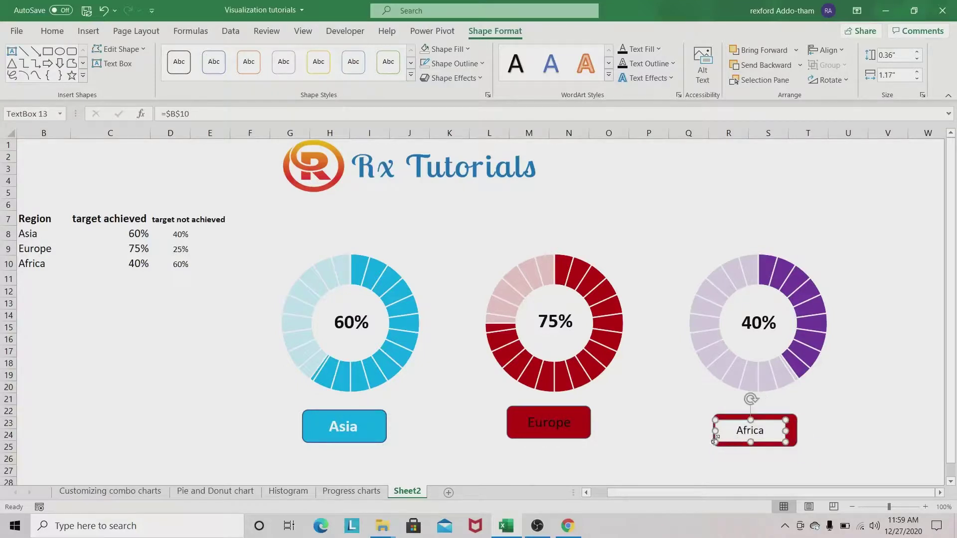
left_click_drag(716, 441, 757, 430)
Step: Enlarge the Africa label text to 18 pt, bold it, and widen its text box slightly
left_click(53, 32)
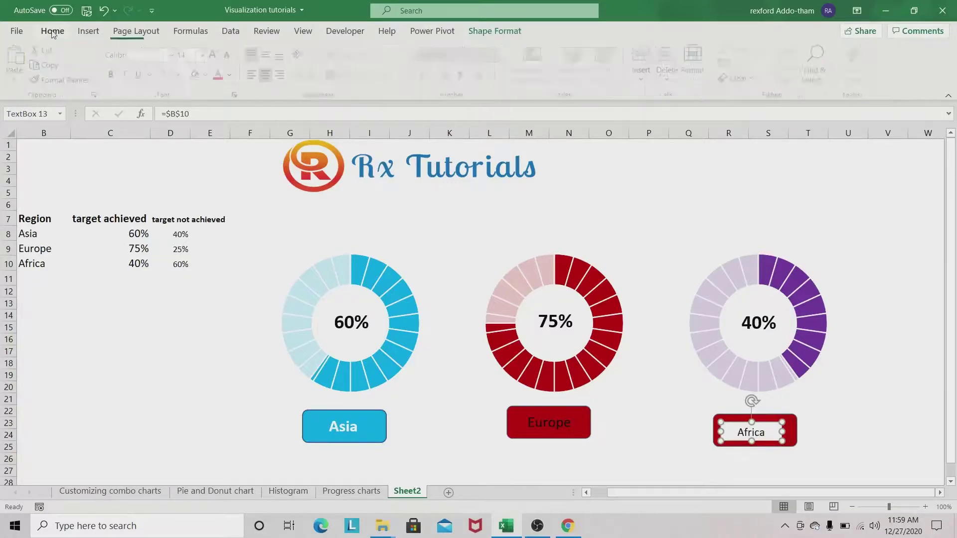
left_click(217, 55)
left_click(216, 54)
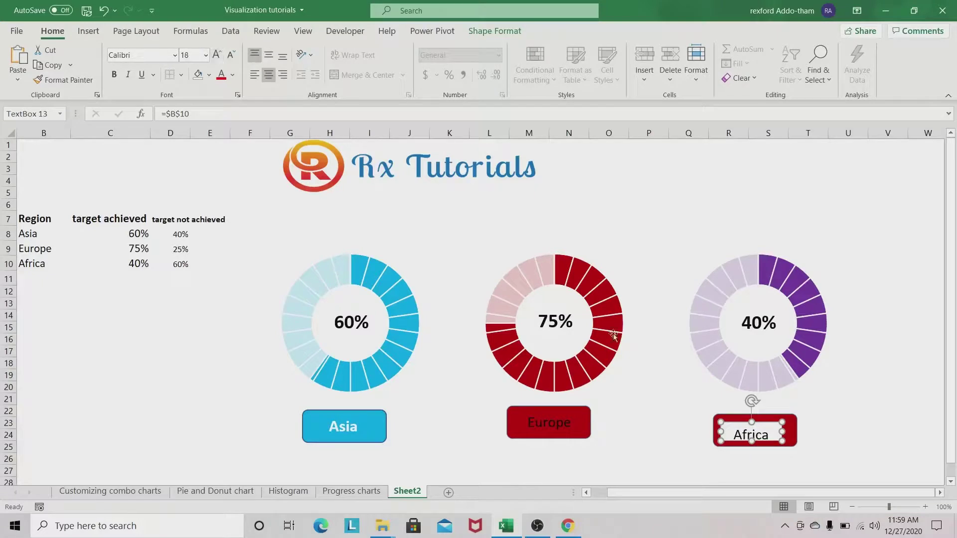
mouse_move(784, 430)
left_mouse_down()
mouse_move(791, 430)
mouse_move(766, 432)
left_mouse_up()
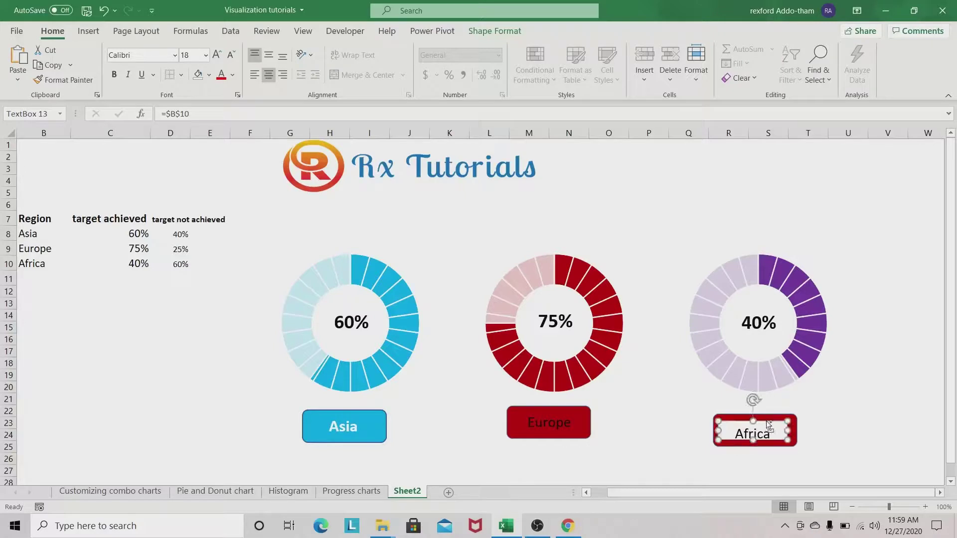
key("ctrl+b")
Step: Remove the Africa text box's fill and outline
key("ctrl+1")
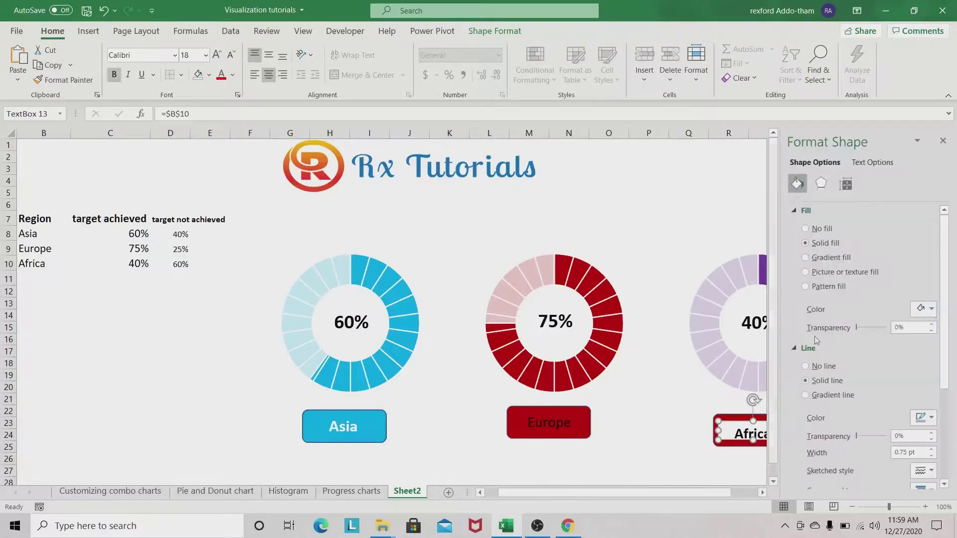
left_click(811, 230)
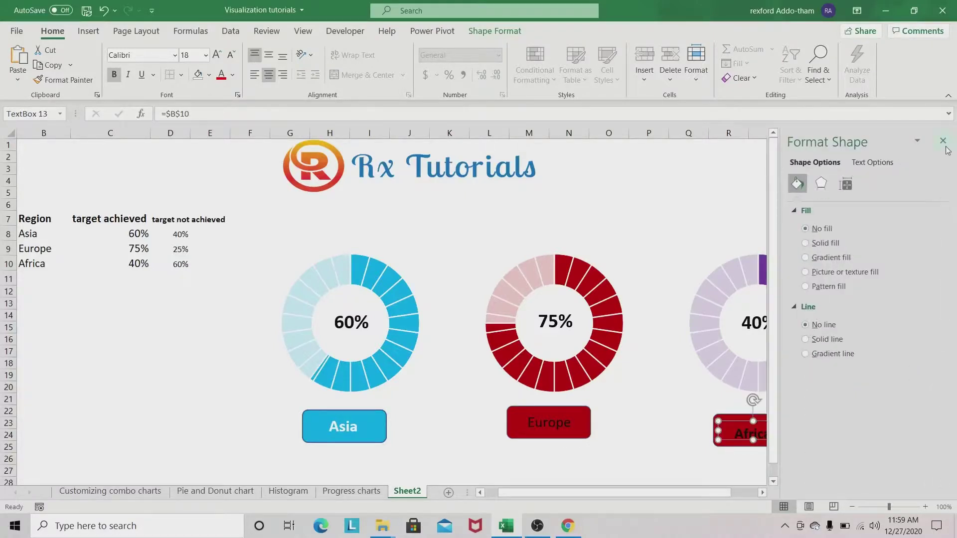
left_click(943, 141)
Step: Make the Europe label text white and bold
left_click(559, 427)
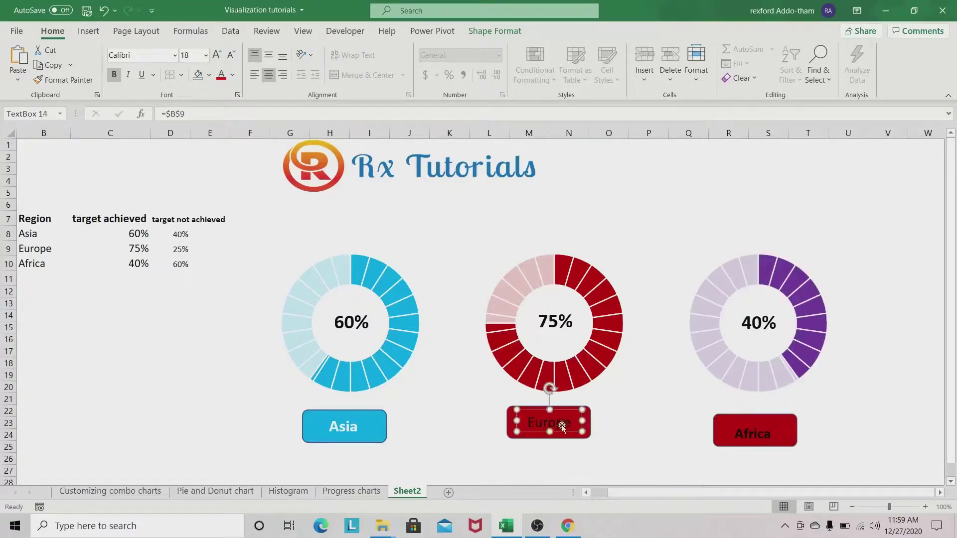
left_click(232, 74)
left_click(221, 124)
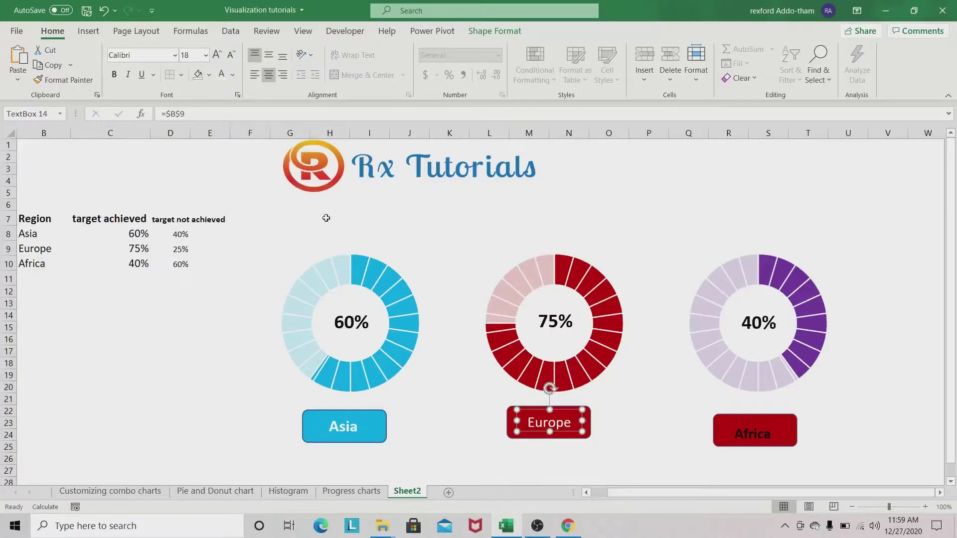
left_click(113, 74)
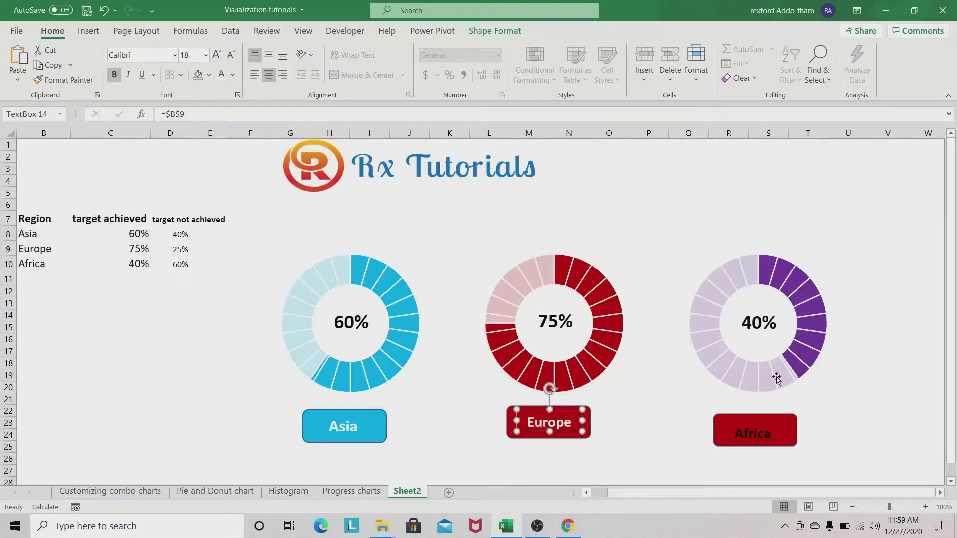
Step: Make the Africa label text white and bold, and adjust its text box to center it on the rectangle
left_click(768, 432)
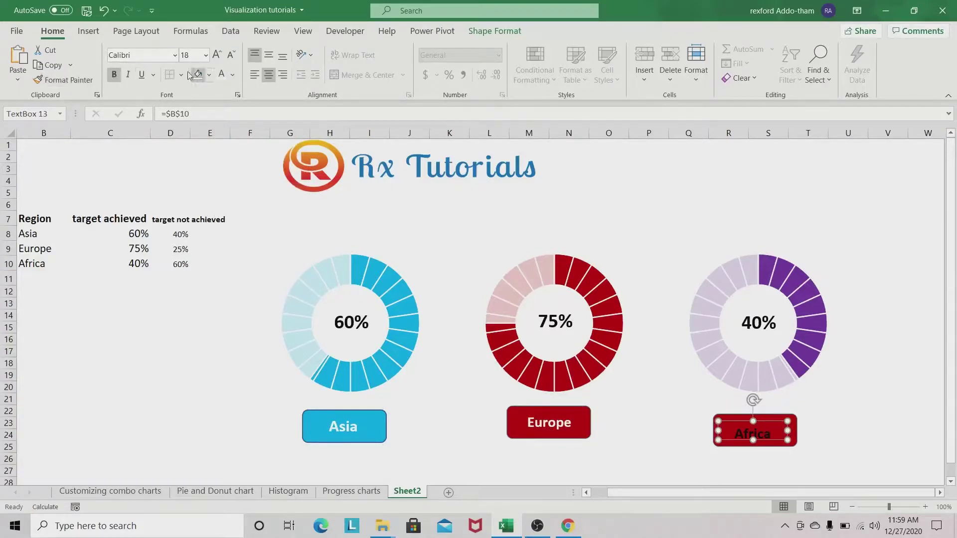
left_click(222, 75)
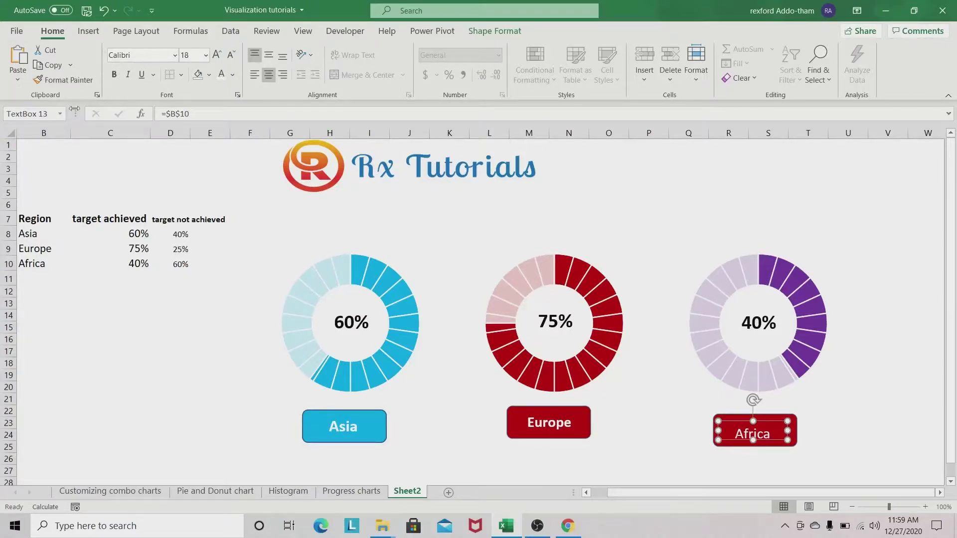
left_click(114, 74)
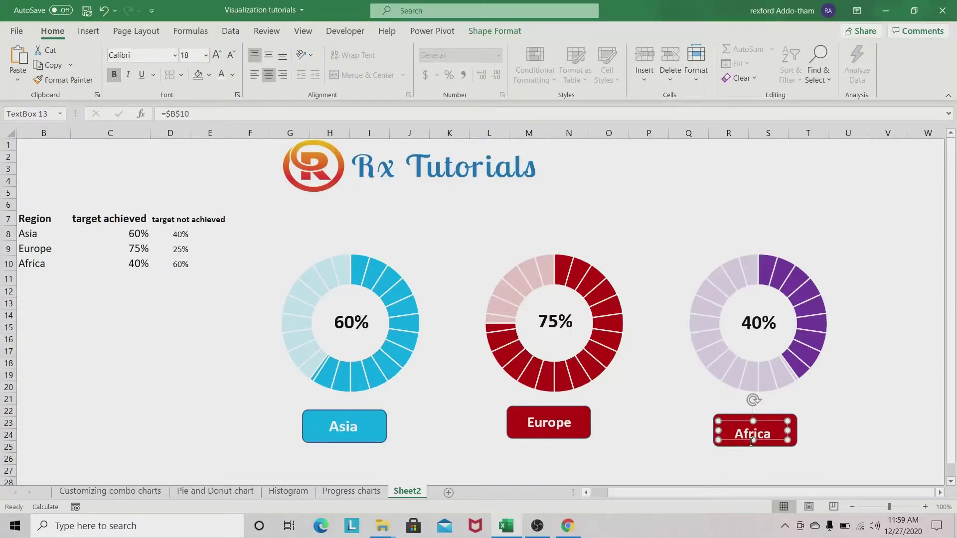
left_click_drag(785, 443, 781, 427)
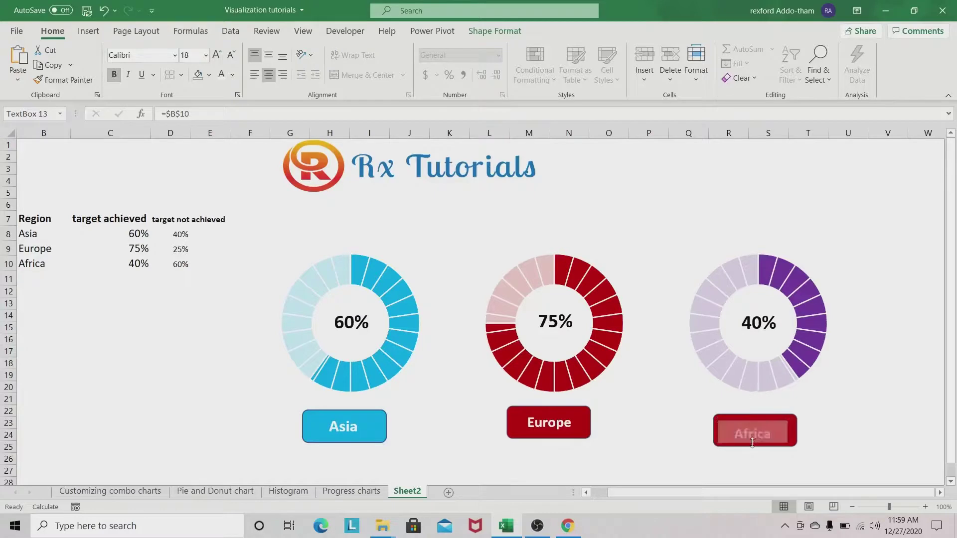
left_click(781, 426)
Step: Group the Africa text box with the dark red rectangle behind it
left_click(718, 436)
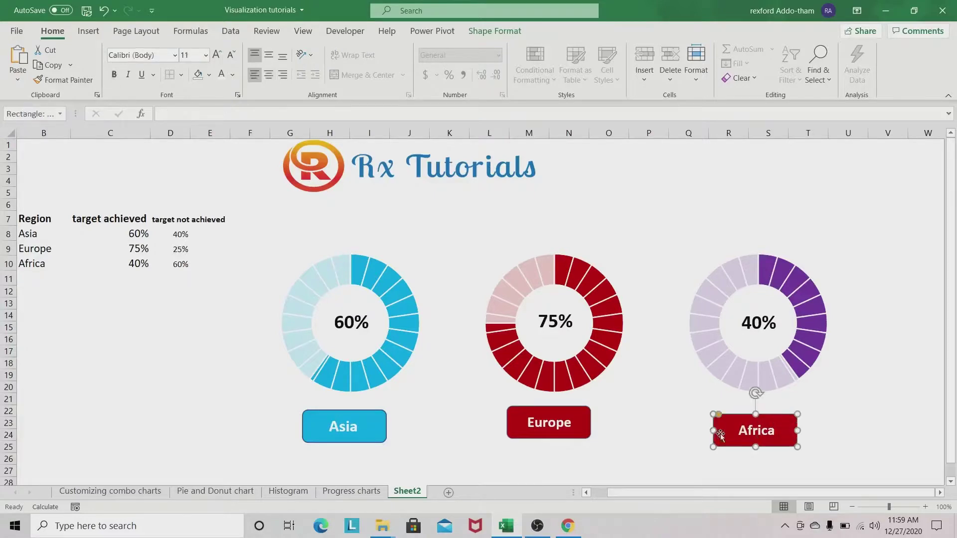
left_click(771, 435, "ctrl")
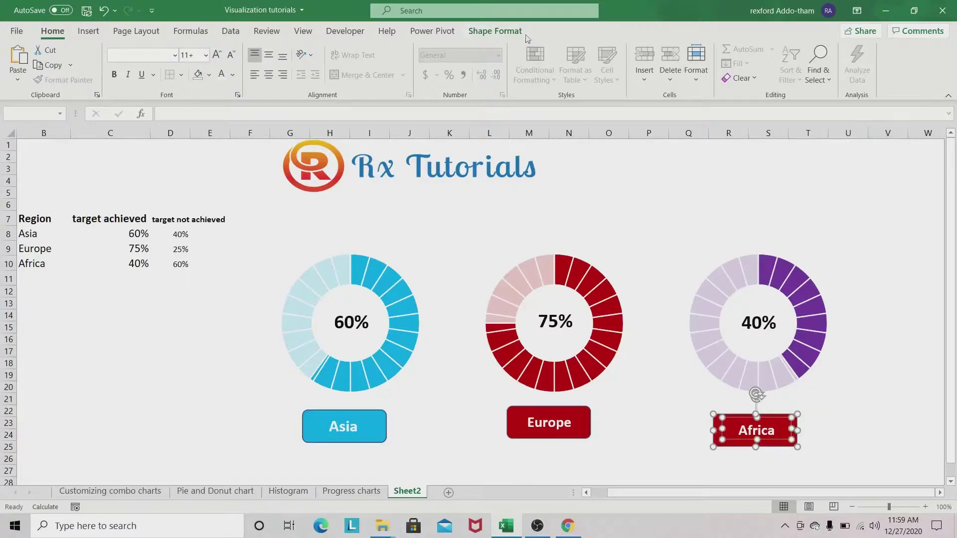
left_click(495, 31)
left_click(826, 65)
left_click(837, 87)
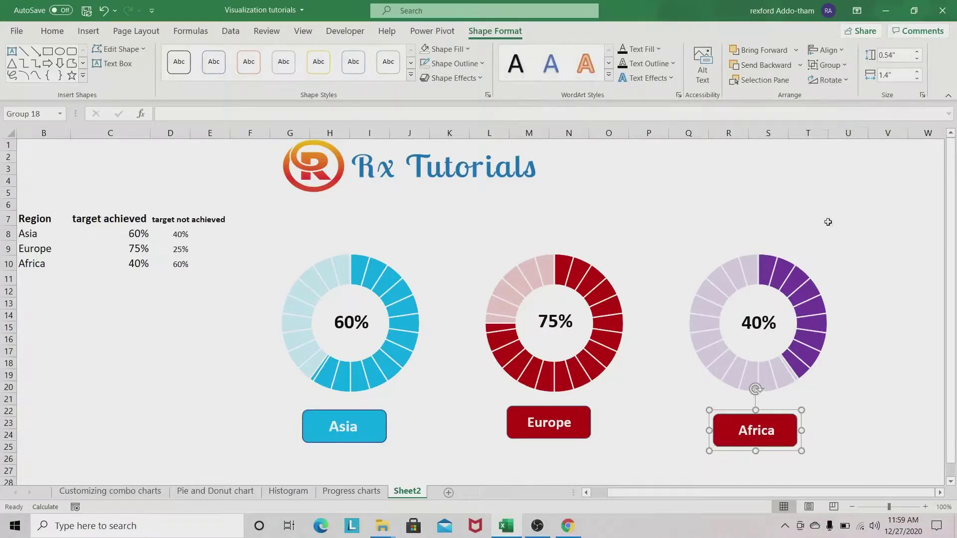
Step: Nudge the Africa badge up beneath its doughnut, and group the Europe text box with the dark red rectangle behind it
left_click_drag(785, 419, 789, 417)
left_click(574, 428)
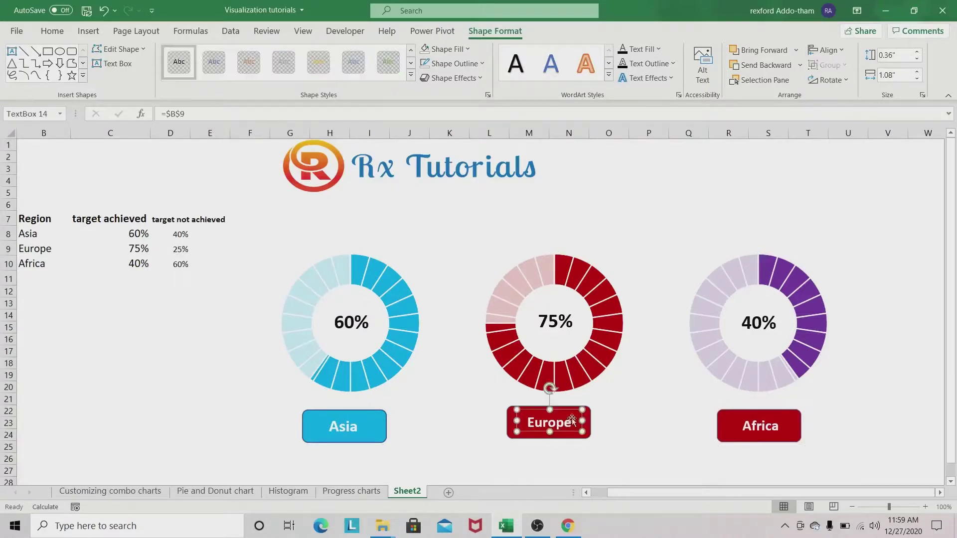
left_click(509, 429, "shift")
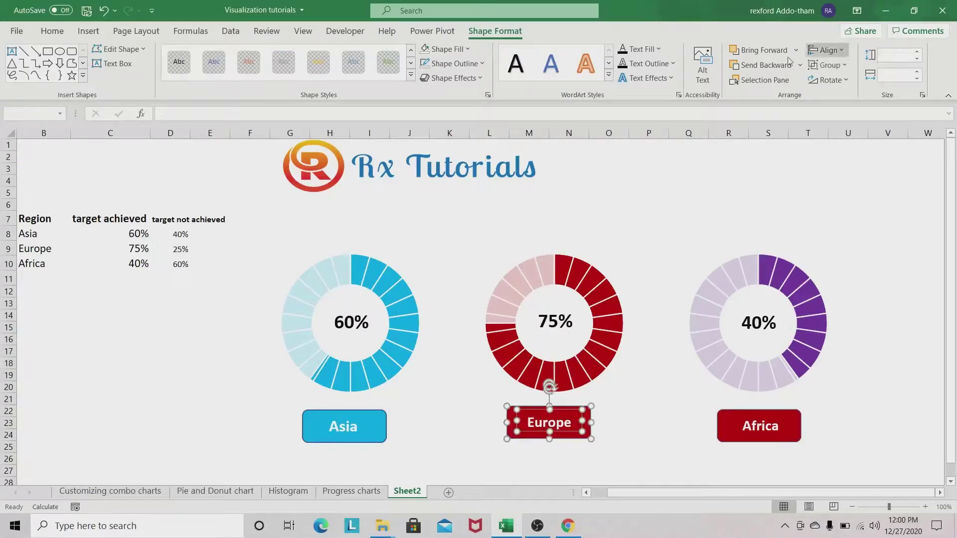
left_click(833, 73)
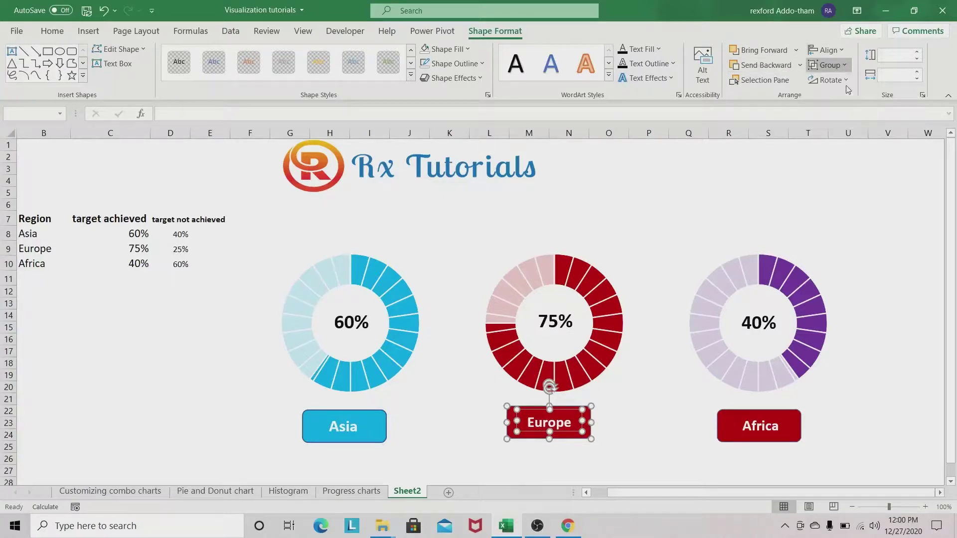
left_click(831, 86)
Step: Group the Asia text box with the blue rectangle behind it and nudge the badge slightly up
left_click(364, 426)
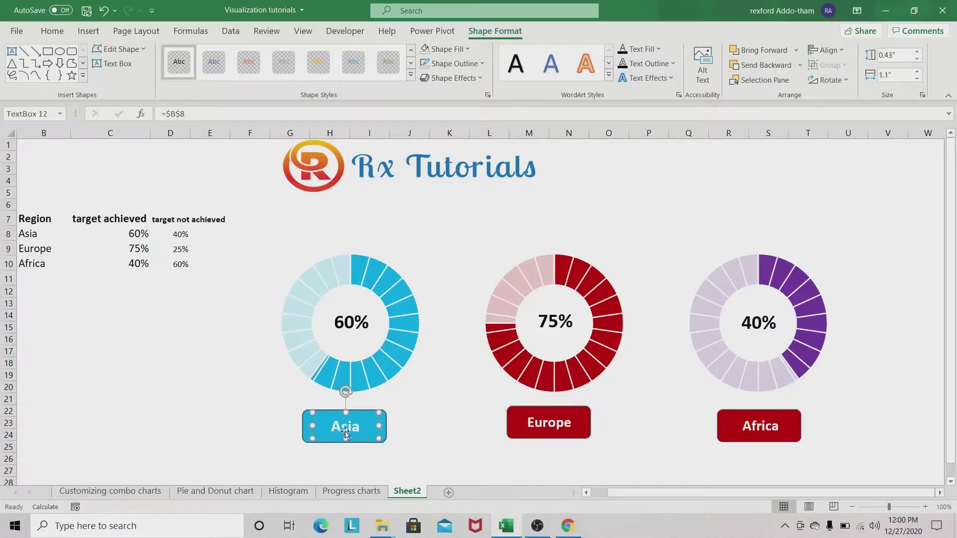
key("Escape")
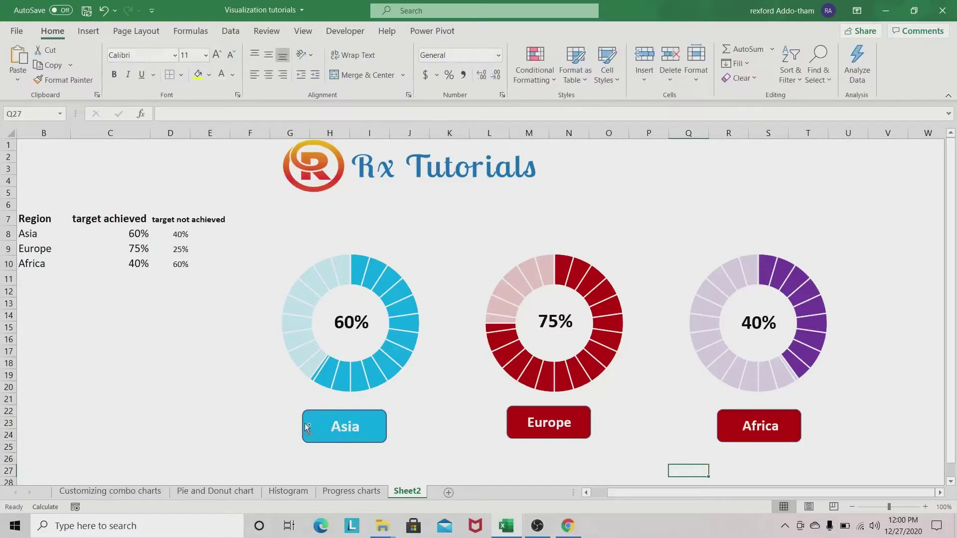
left_click(304, 426)
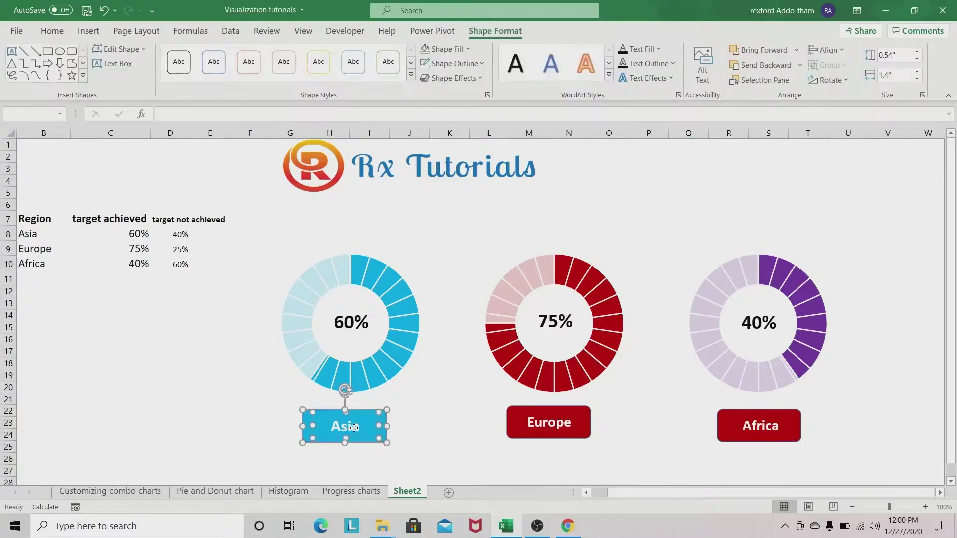
left_click(847, 66)
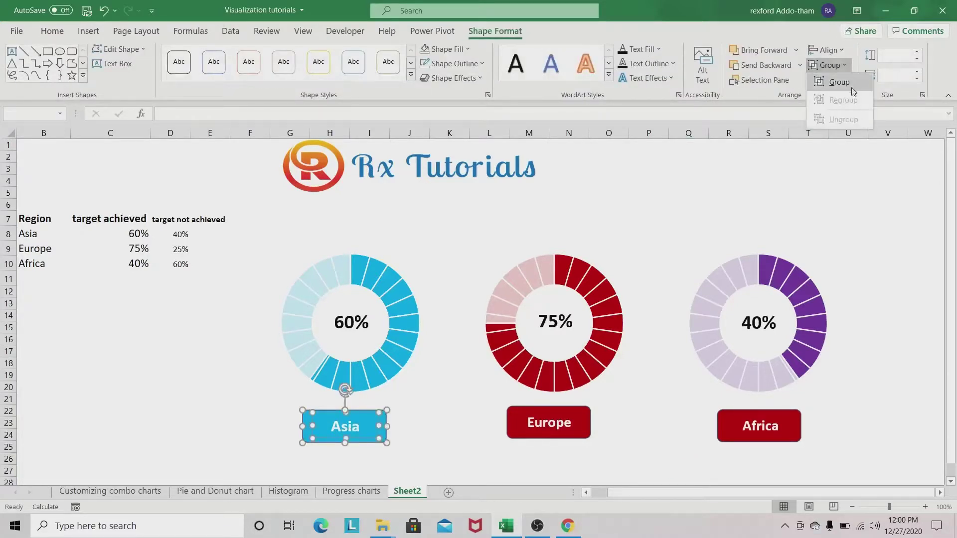
left_click(843, 82)
left_click_drag(380, 419, 381, 417)
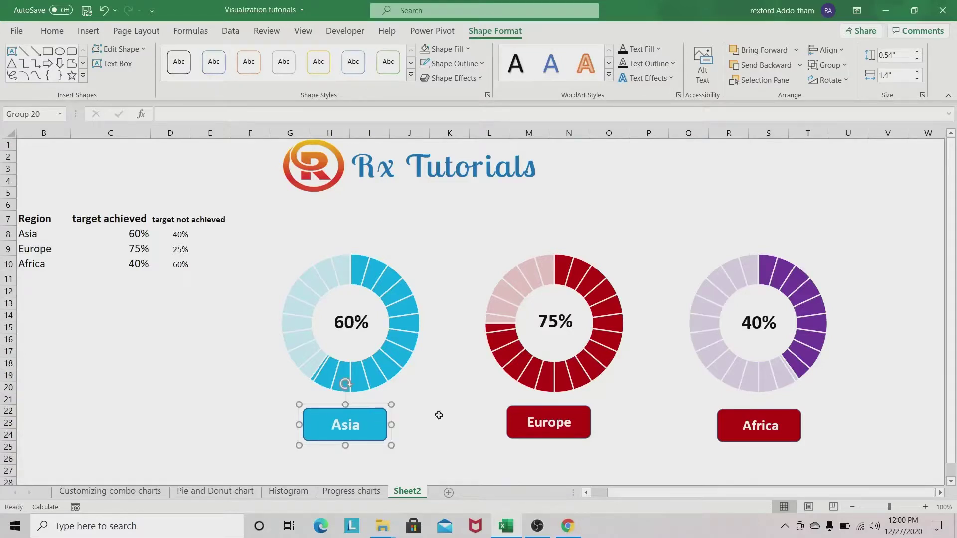
Step: Align the Asia, Europe and Africa badges with each other using Align Middle
left_click(569, 418, "ctrl")
left_click(776, 418, "ctrl")
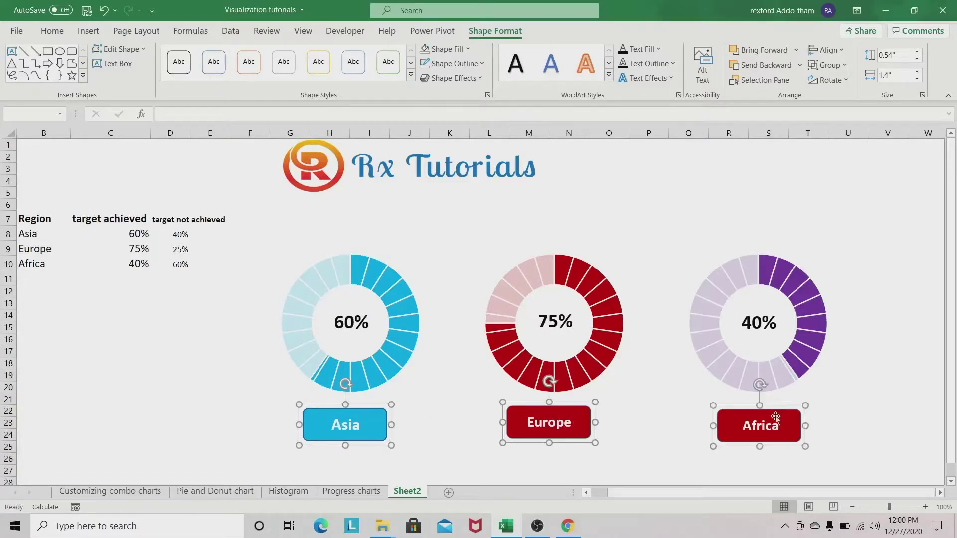
left_click(827, 50)
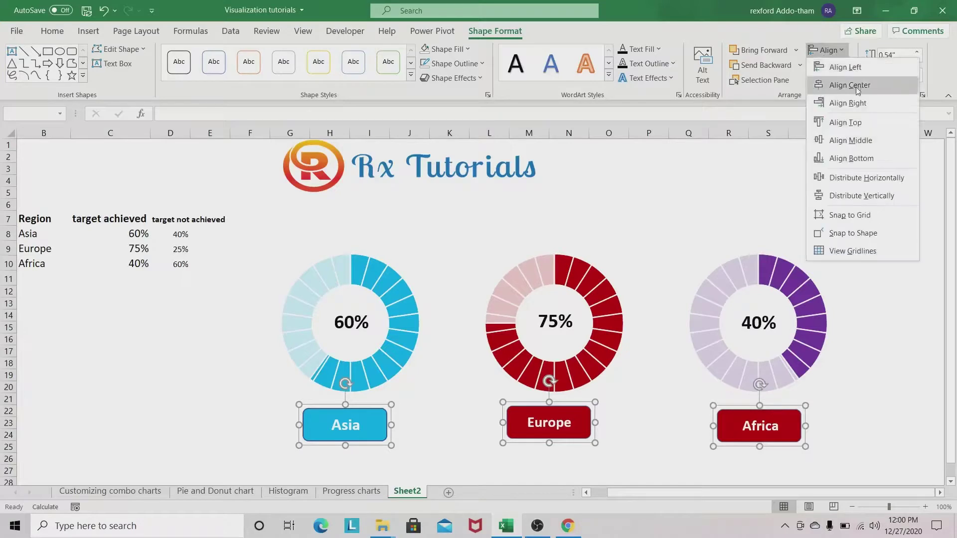
left_click(861, 140)
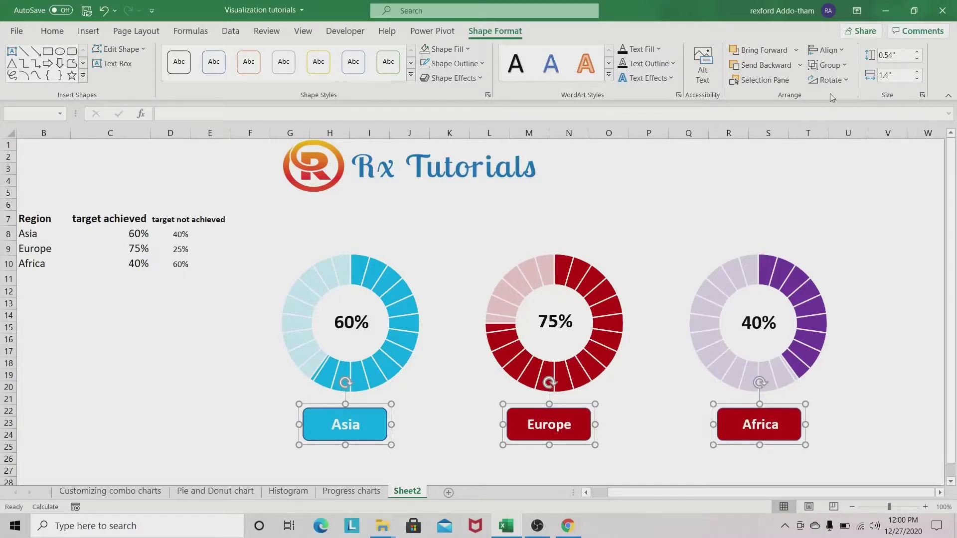
left_click(676, 458)
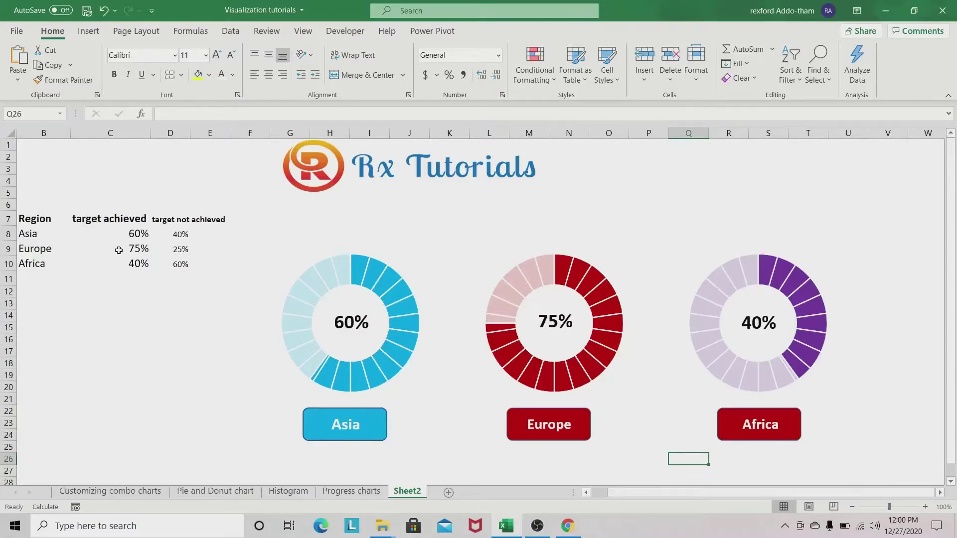
Step: Set Asia's target achieved in cell C8 to 40%
left_click(134, 236)
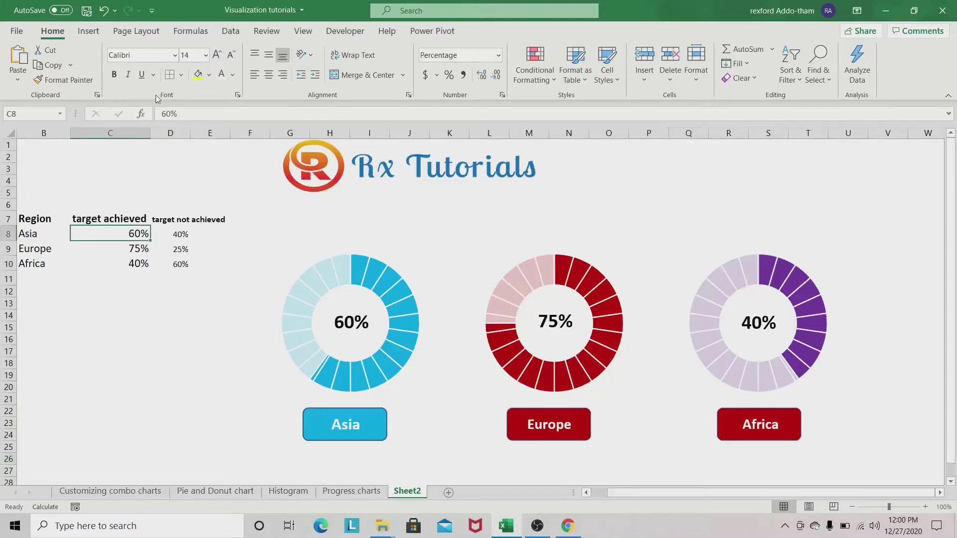
left_click(165, 113)
key("BackSpace")
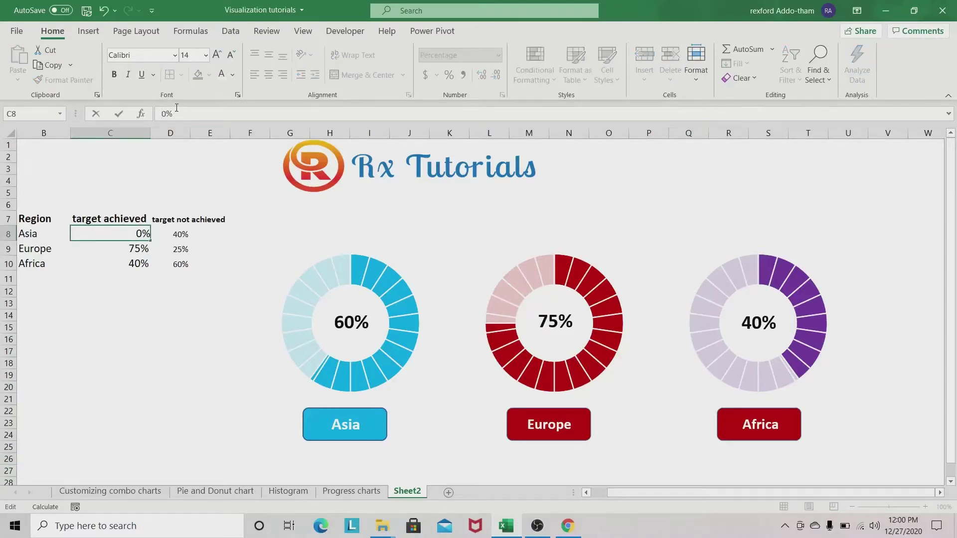
type("4")
key("Return")
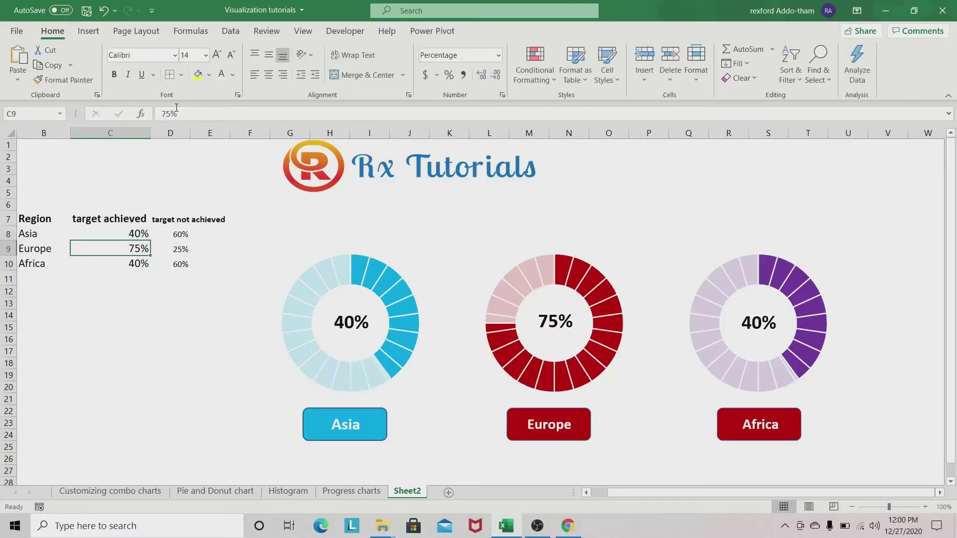
Step: Set Europe's target achieved in cell C9 to 50%
left_click(131, 234)
double_click(136, 232)
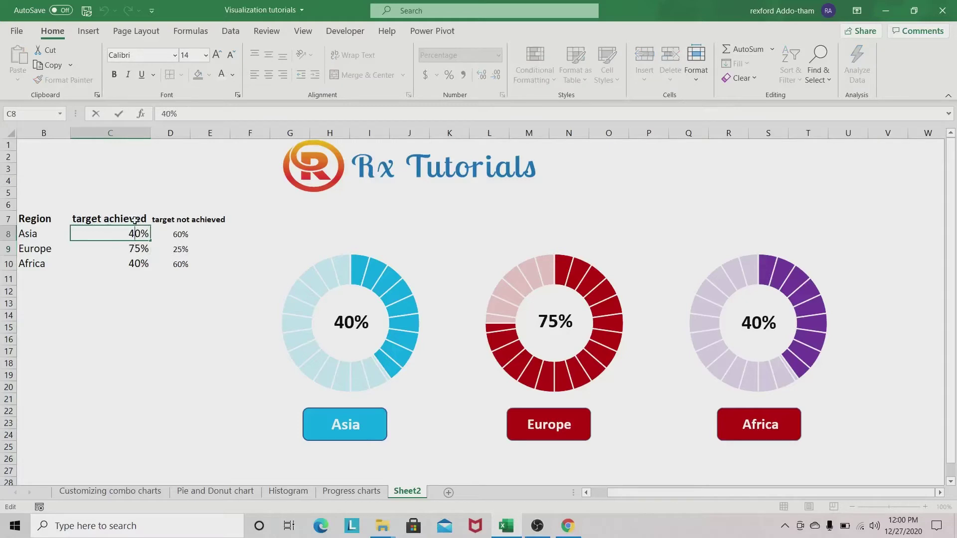
left_click(138, 251)
double_click(138, 249)
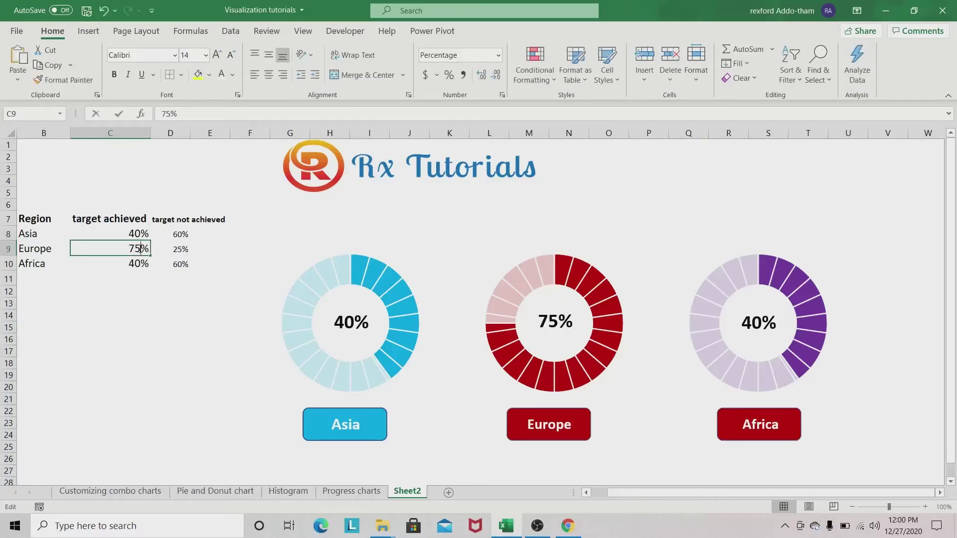
key("BackSpace")
type("50")
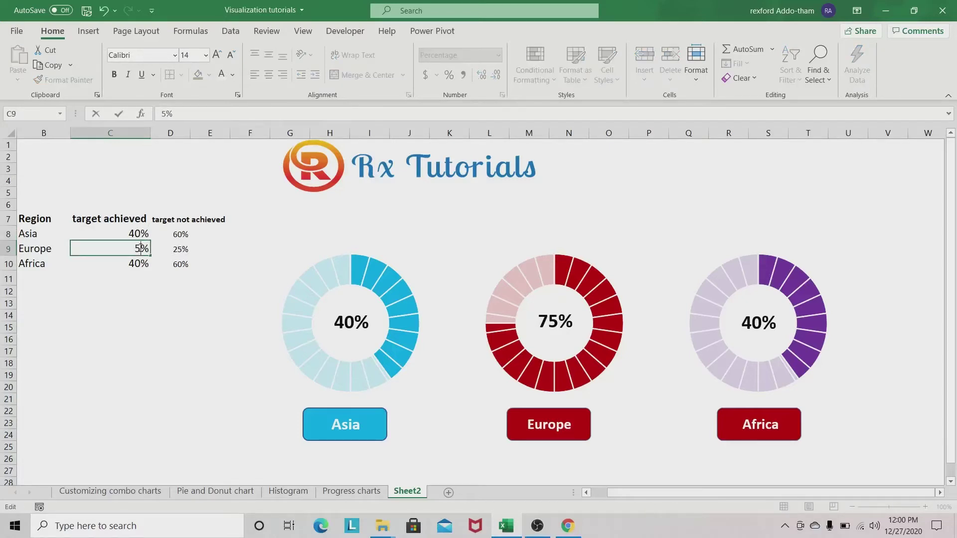
key("Return")
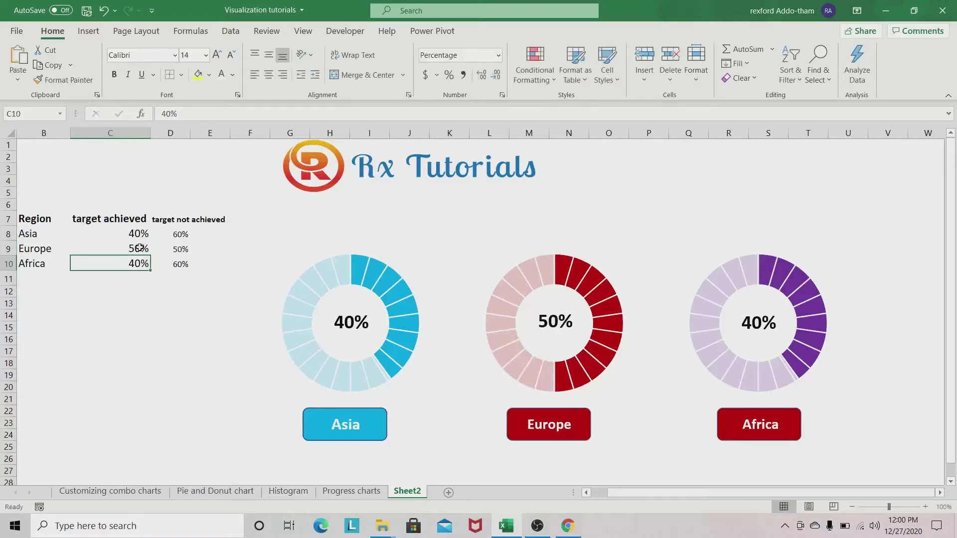
Step: Replace the region name in cell B9 with America
left_click(45, 247)
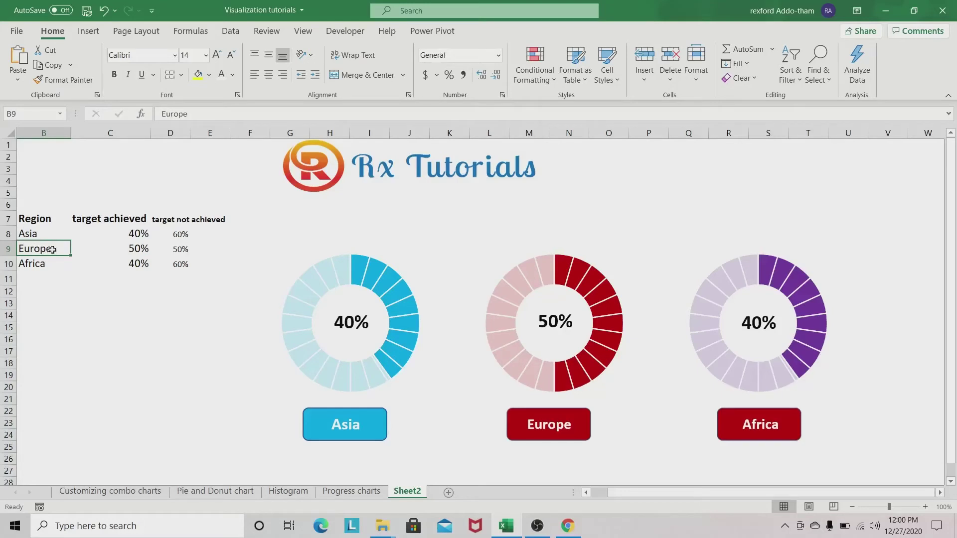
key("BackSpace")
type("Ame")
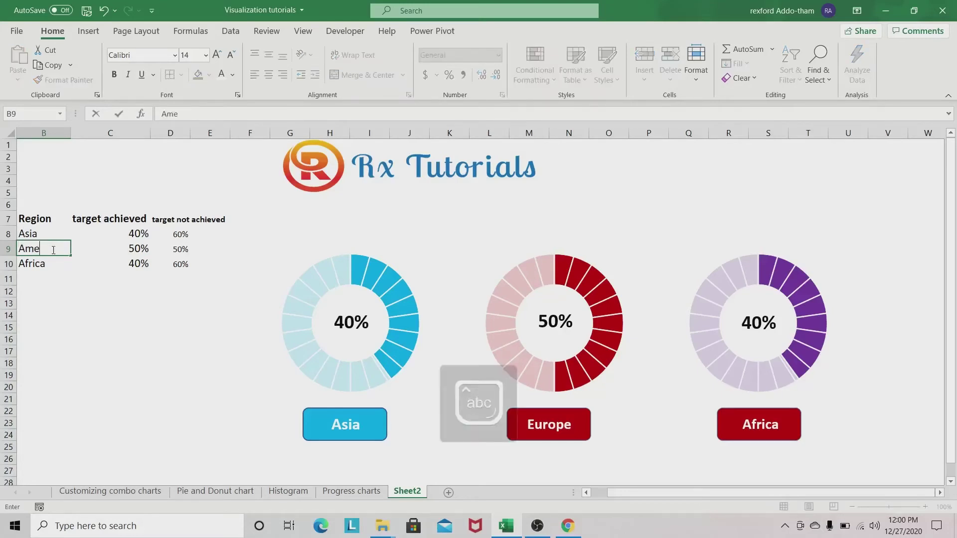
type("rica")
key("Return")
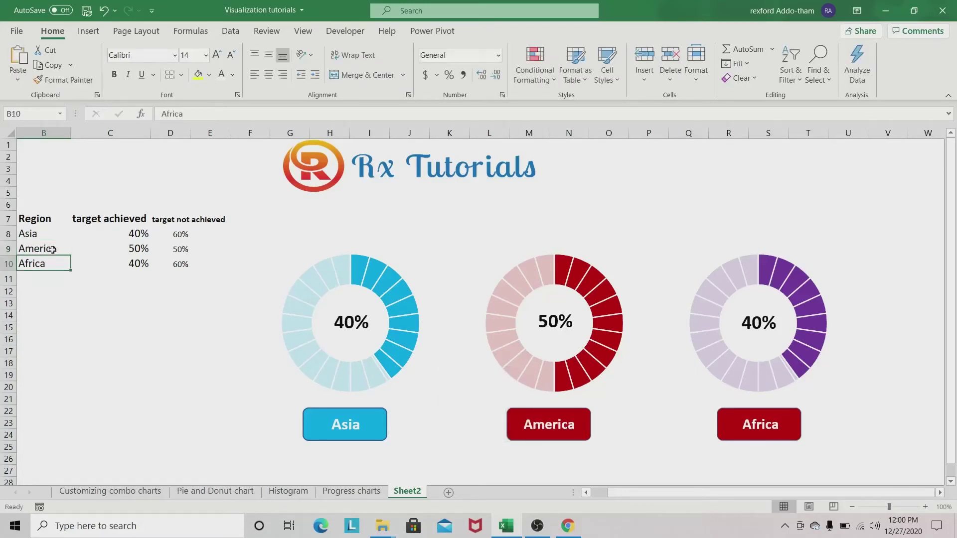
left_click(138, 327)
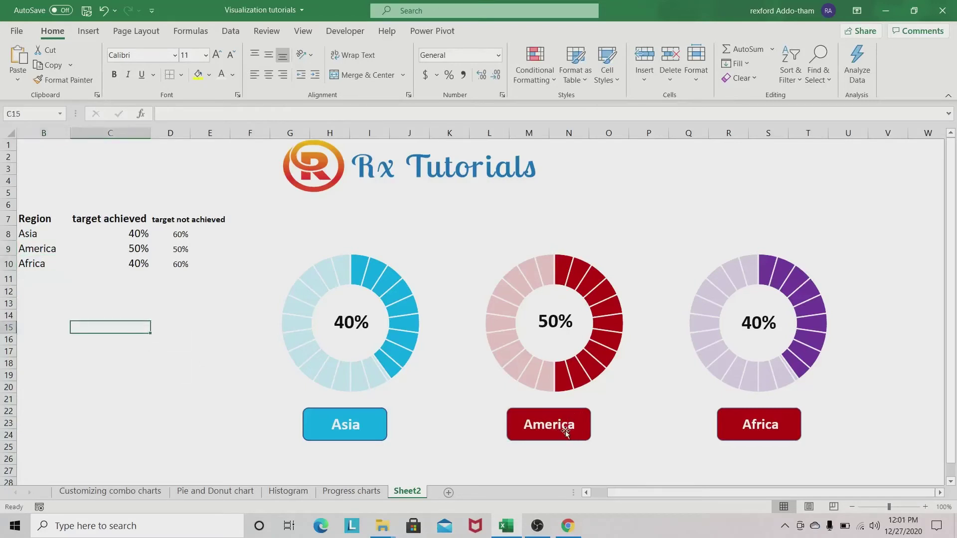